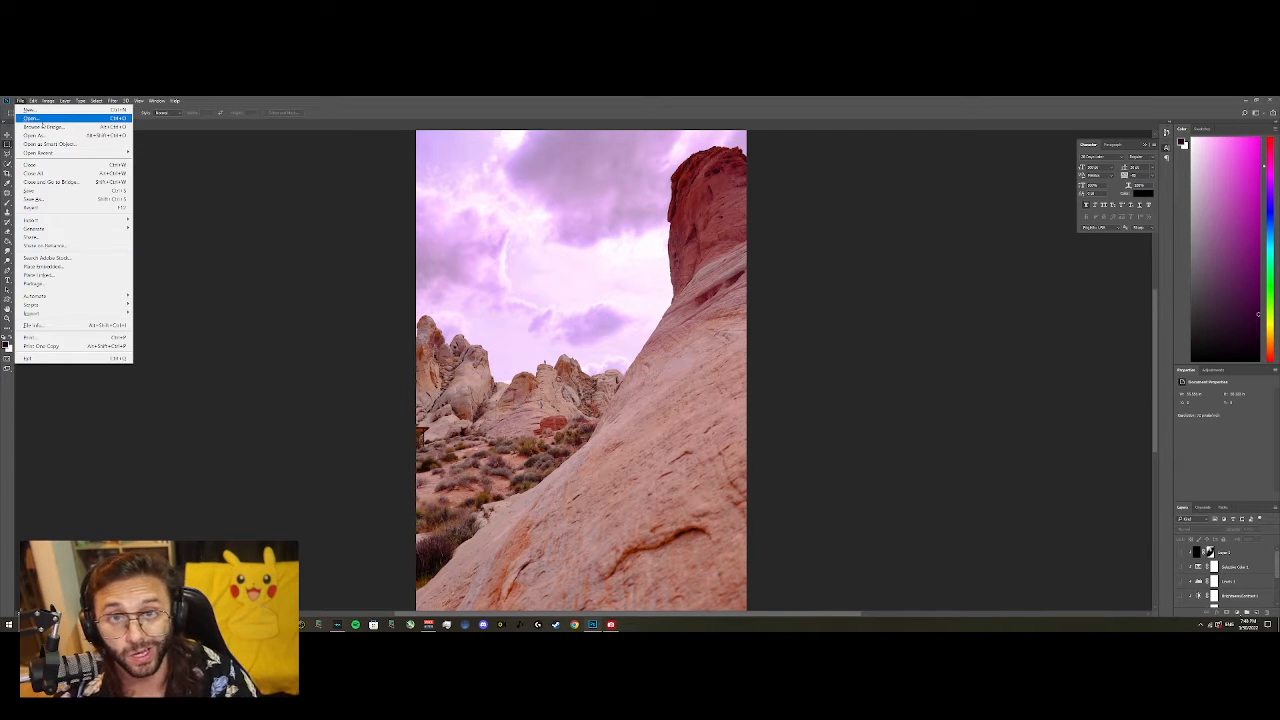
# Open the portrait photo of the desert rock formations from the Horseshoe and Grand Canyon DSLR folder and inspect the distant figures.
pyautogui.click(41, 120)
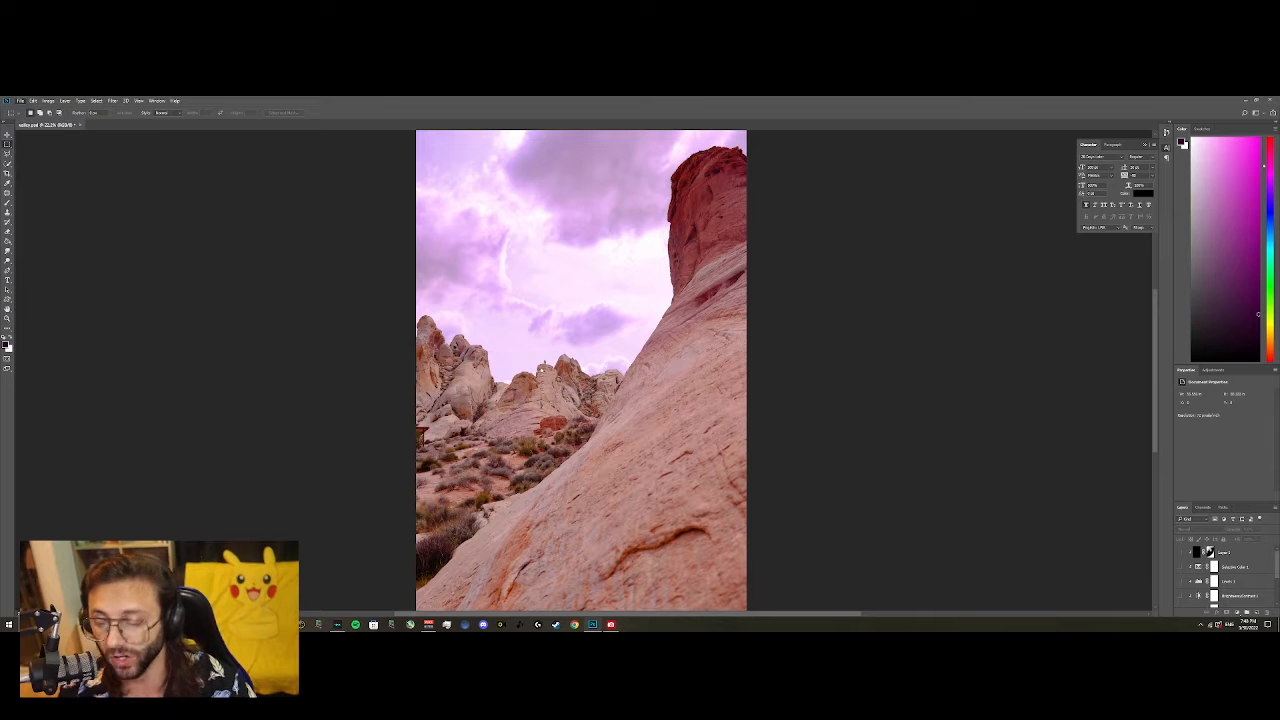
pyautogui.scroll(-10, 577, 352)
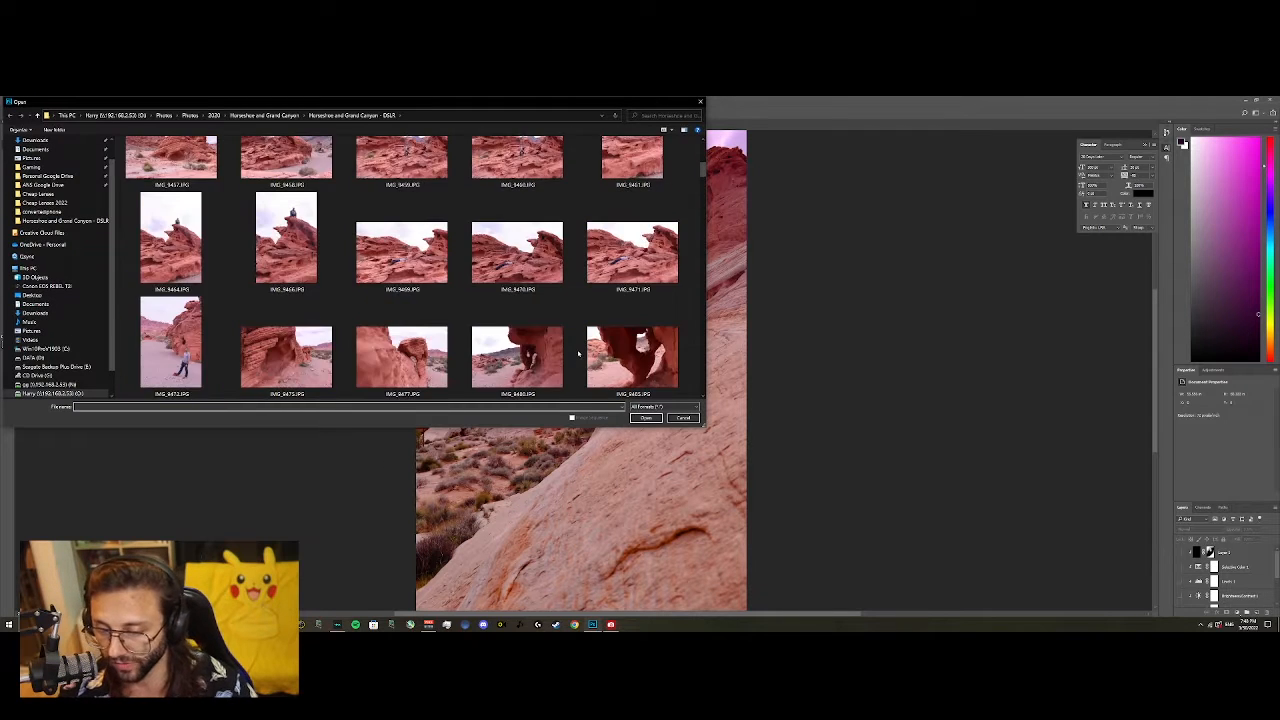
pyautogui.doubleClick(171, 341)
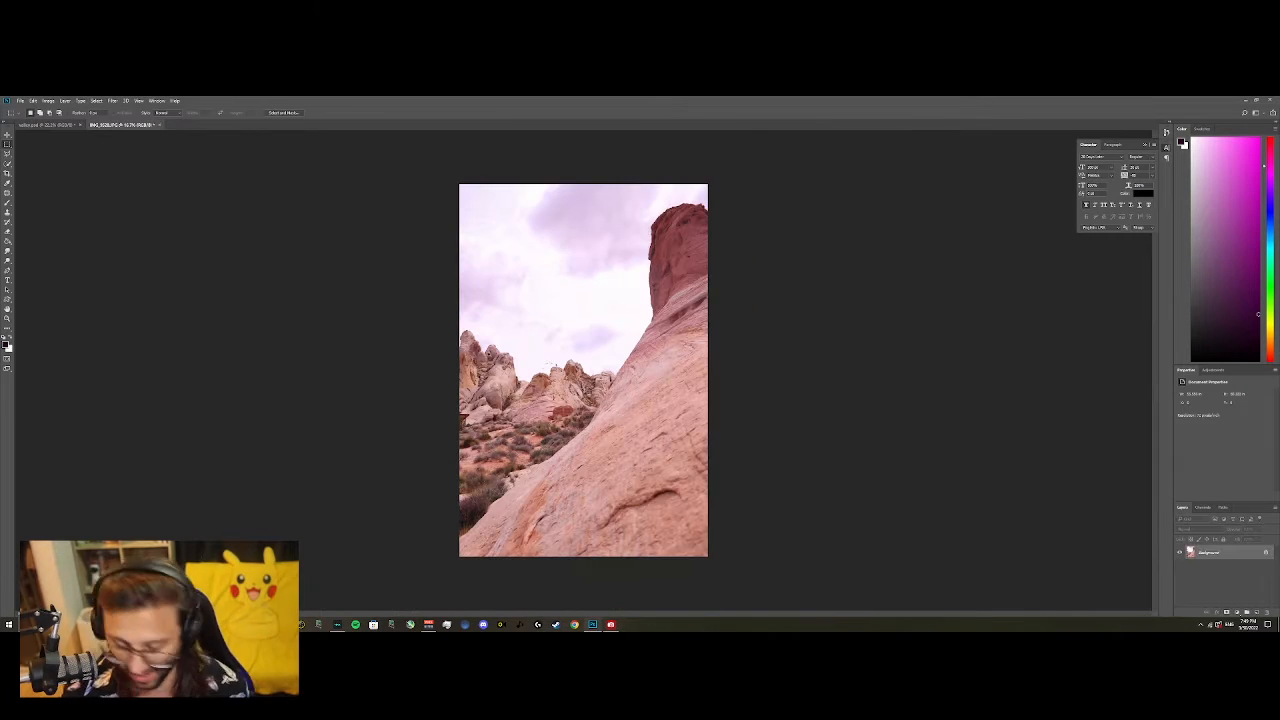
pyautogui.scroll(5, 578, 374)
pyautogui.scroll(5, 500, 360)
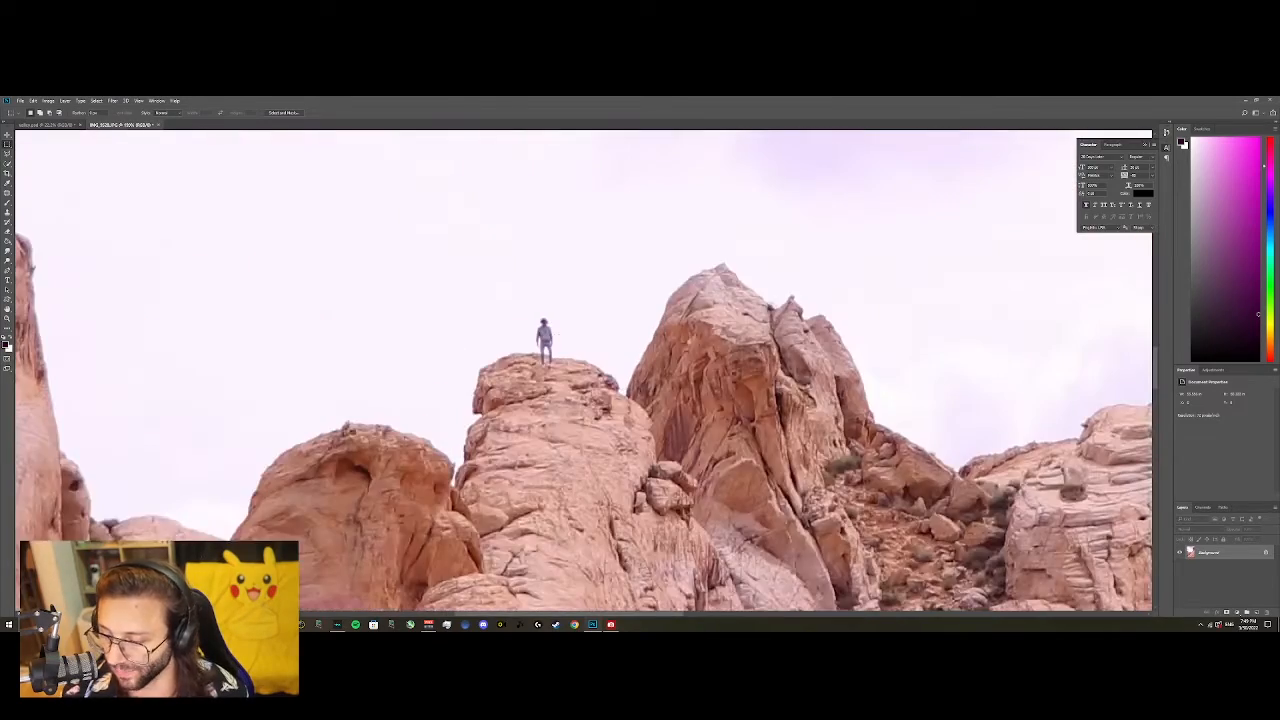
pyautogui.scroll(-10, 590, 360)
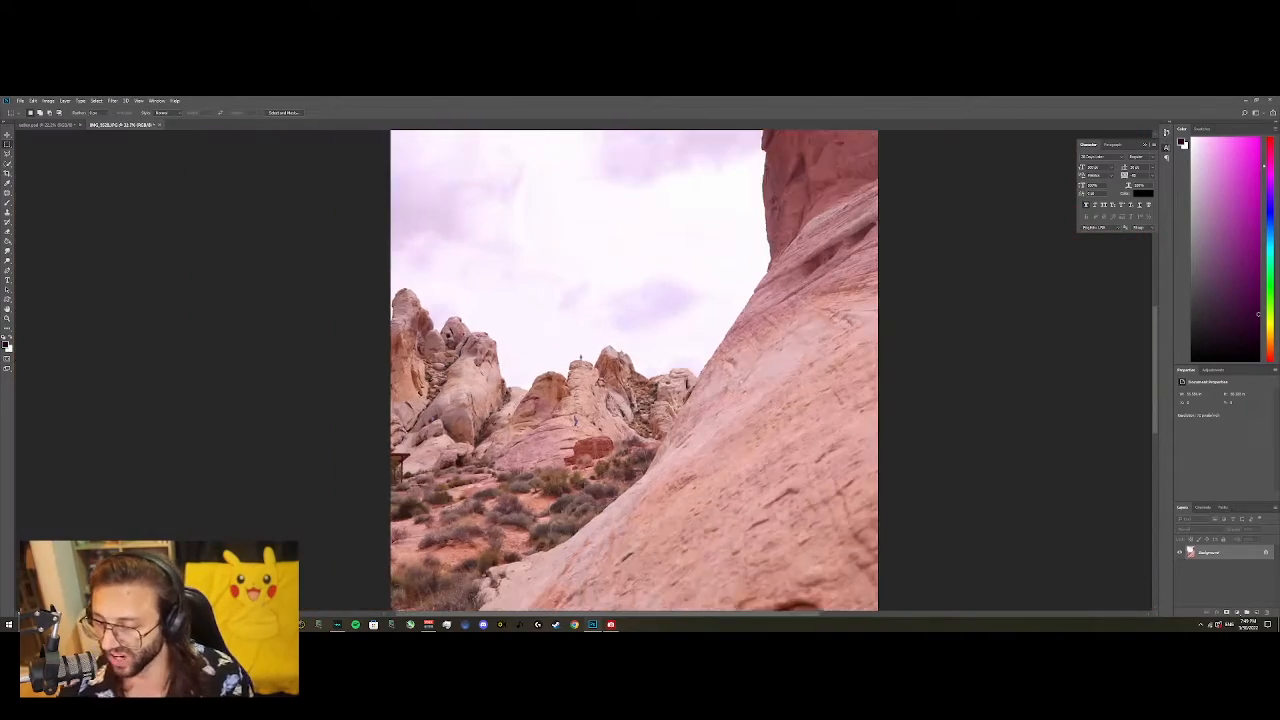
pyautogui.scroll(8, 590, 360)
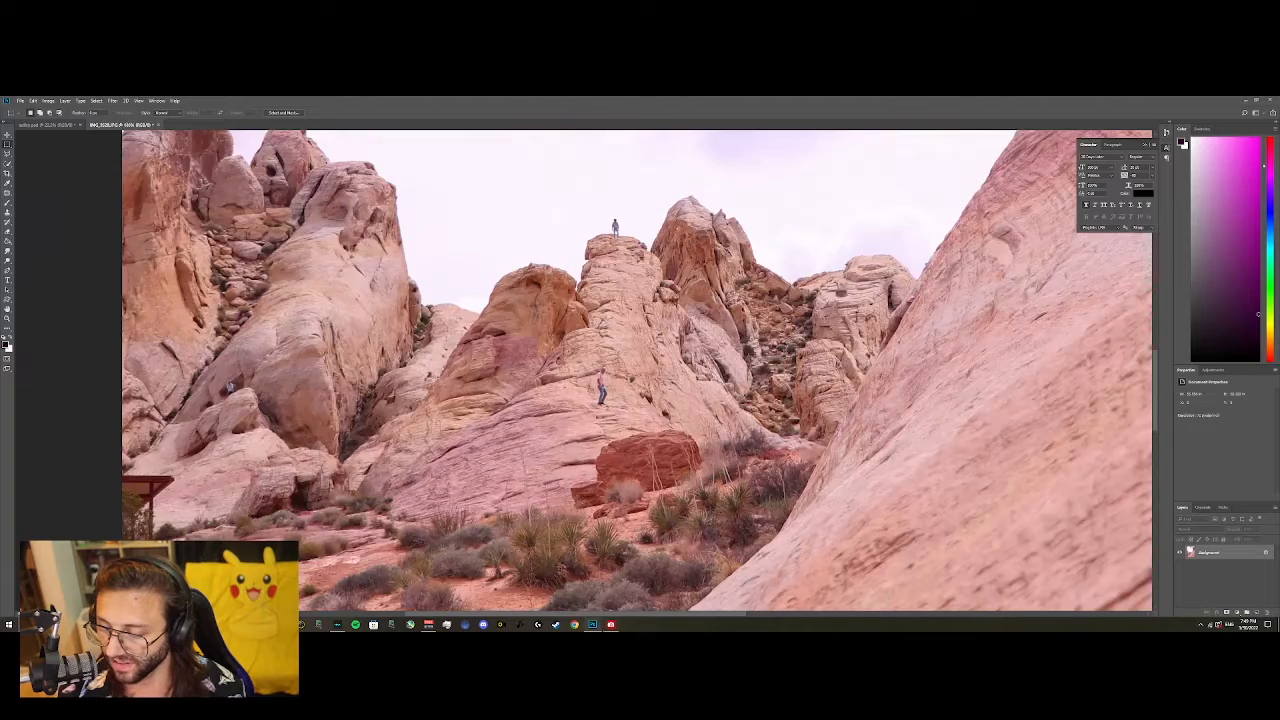
pyautogui.scroll(-8, 590, 360)
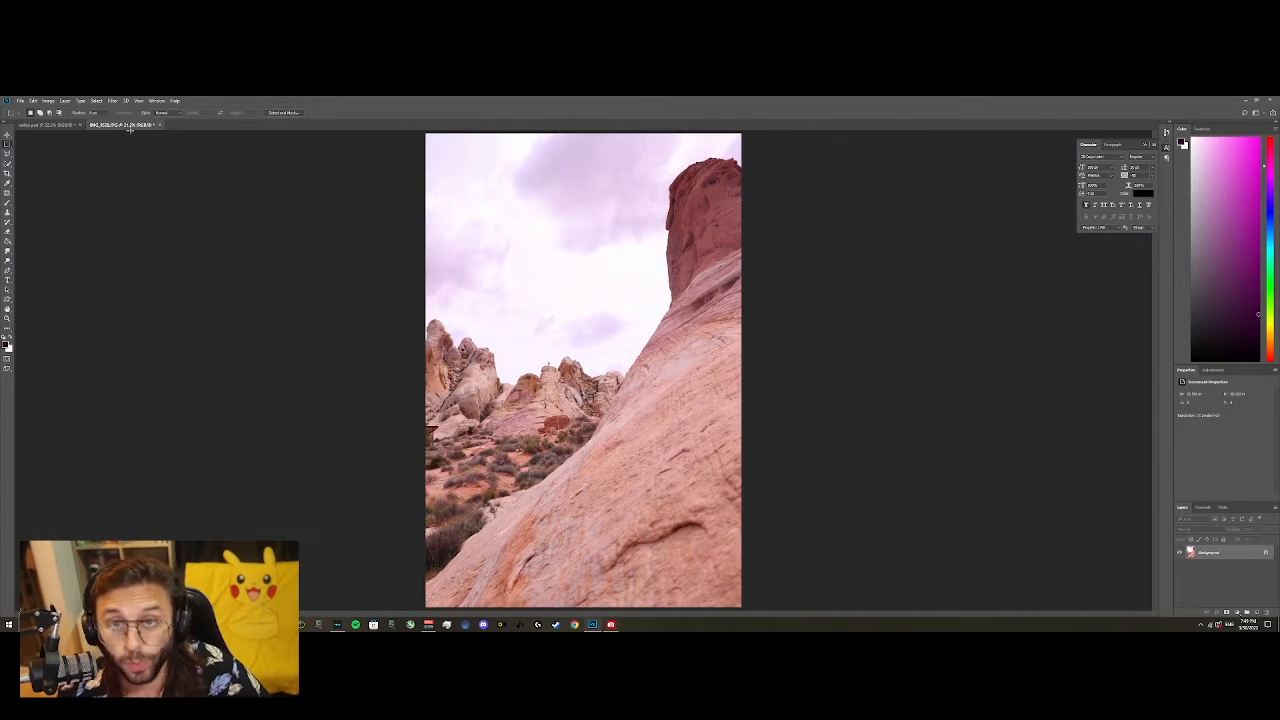
# Open the photo in the Camera Raw Filter and try the Dehaze effect before returning to the Basic adjustments.
pyautogui.click(112, 101)
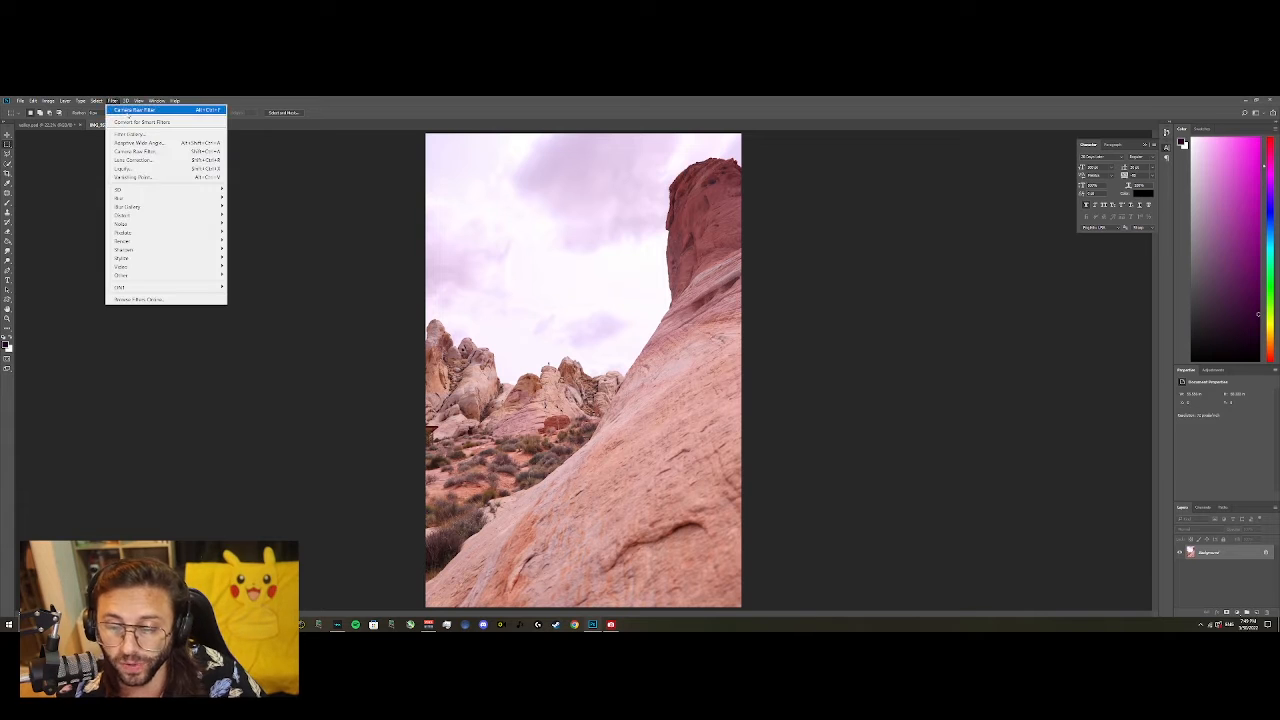
pyautogui.click(142, 152)
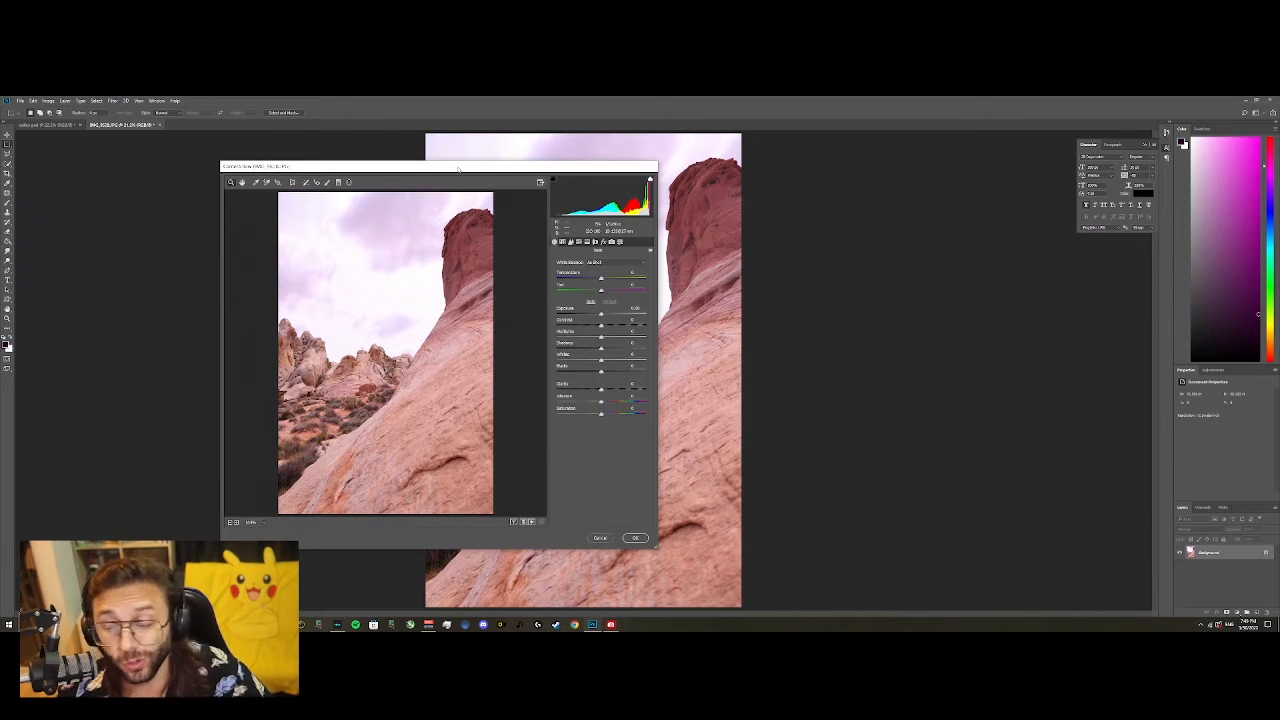
pyautogui.moveTo(458, 168); pyautogui.dragTo(461, 172)
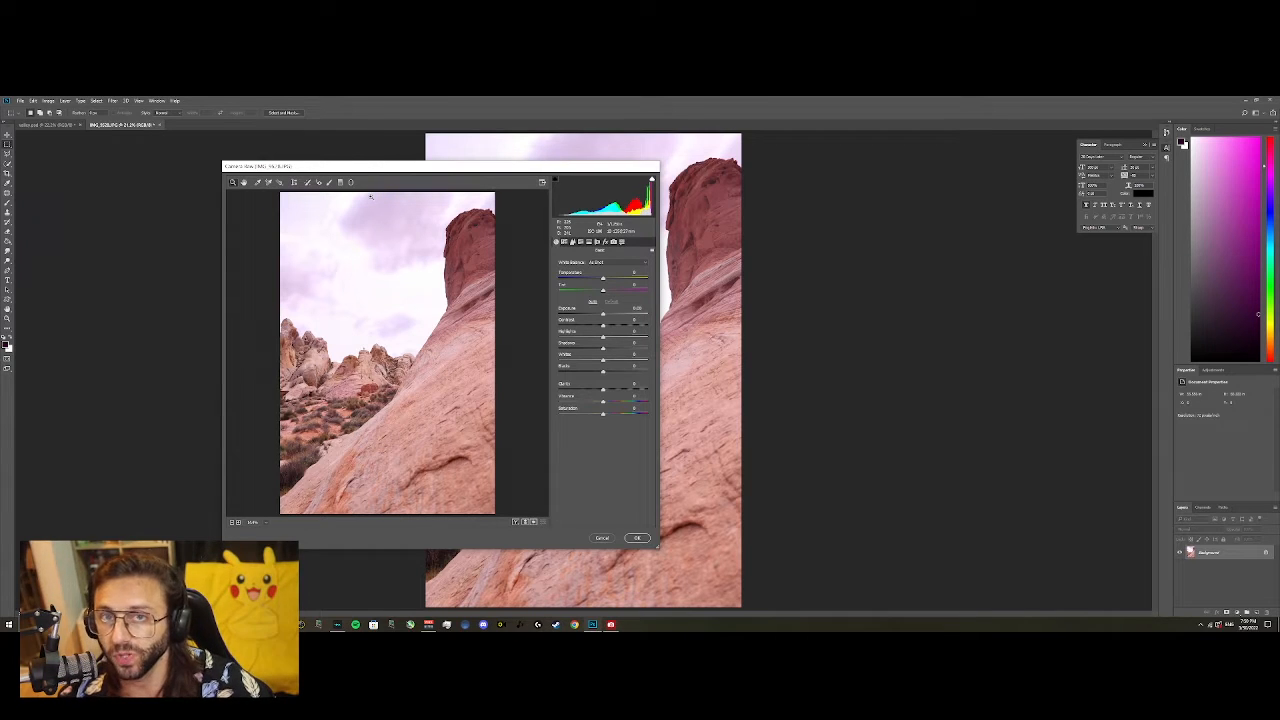
pyautogui.moveTo(434, 166); pyautogui.dragTo(459, 164)
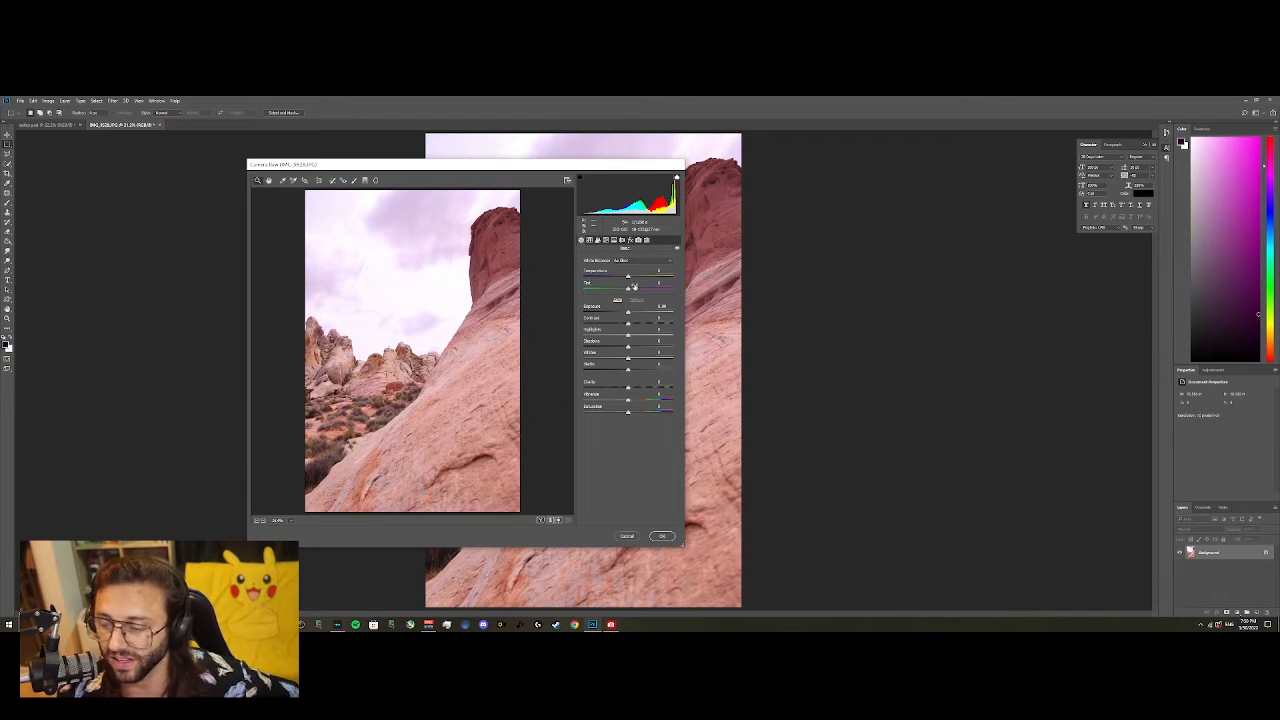
pyautogui.click(630, 241)
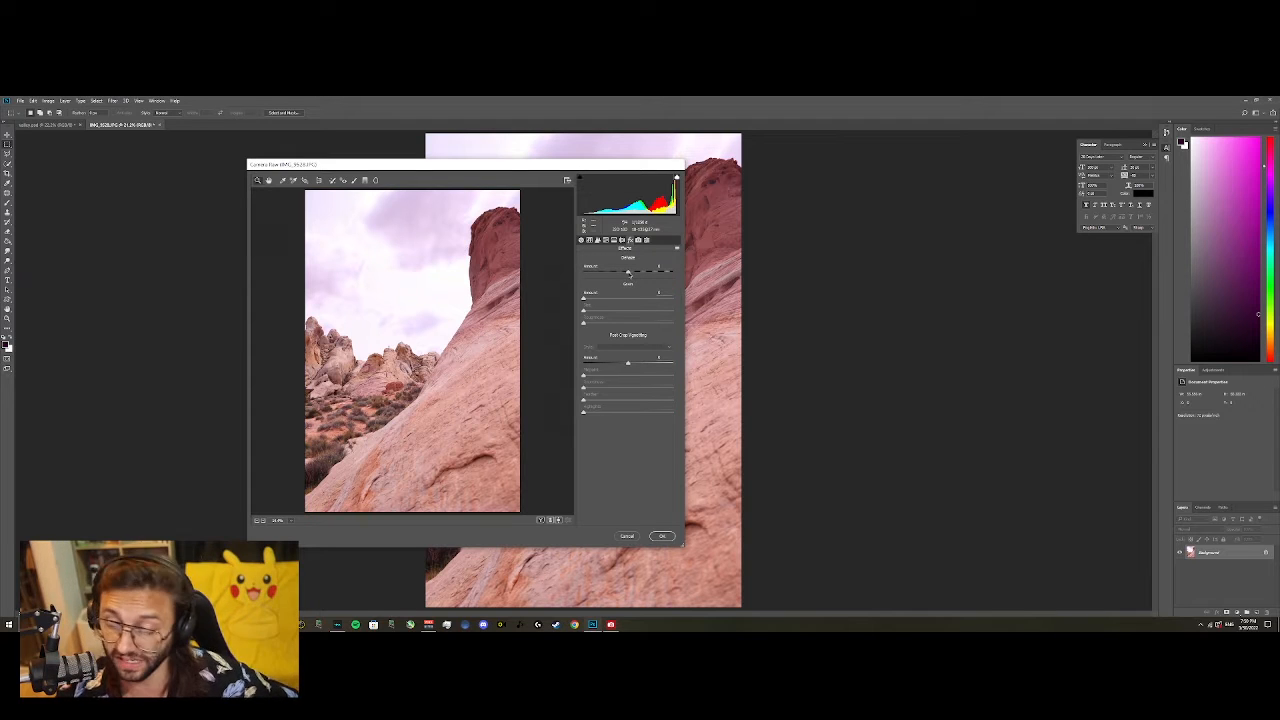
pyautogui.moveTo(628, 273)
pyautogui.mouseDown()
pyautogui.moveTo(656, 276)
pyautogui.moveTo(633, 280)
pyautogui.mouseUp()
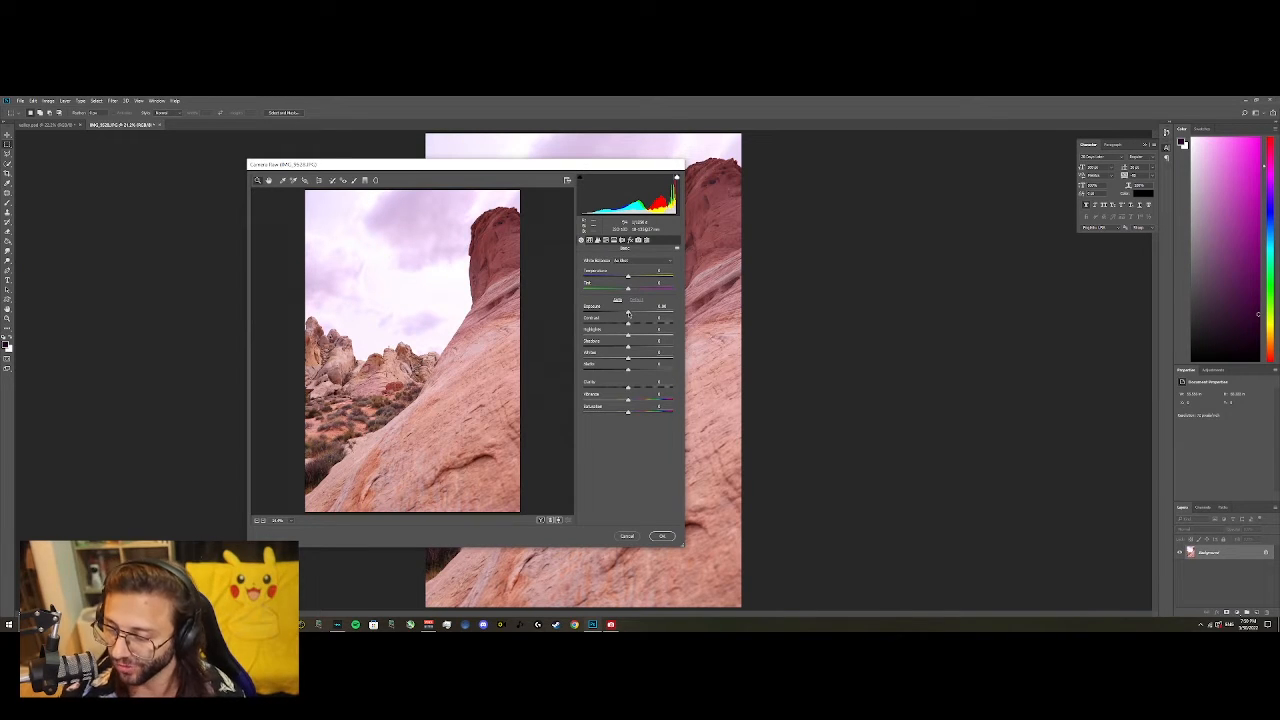
# Lower the photo's exposure, highlights, whites and blacks, and raise its contrast and shadows in the Basic adjustments.
pyautogui.moveTo(628, 314); pyautogui.dragTo(658, 350)
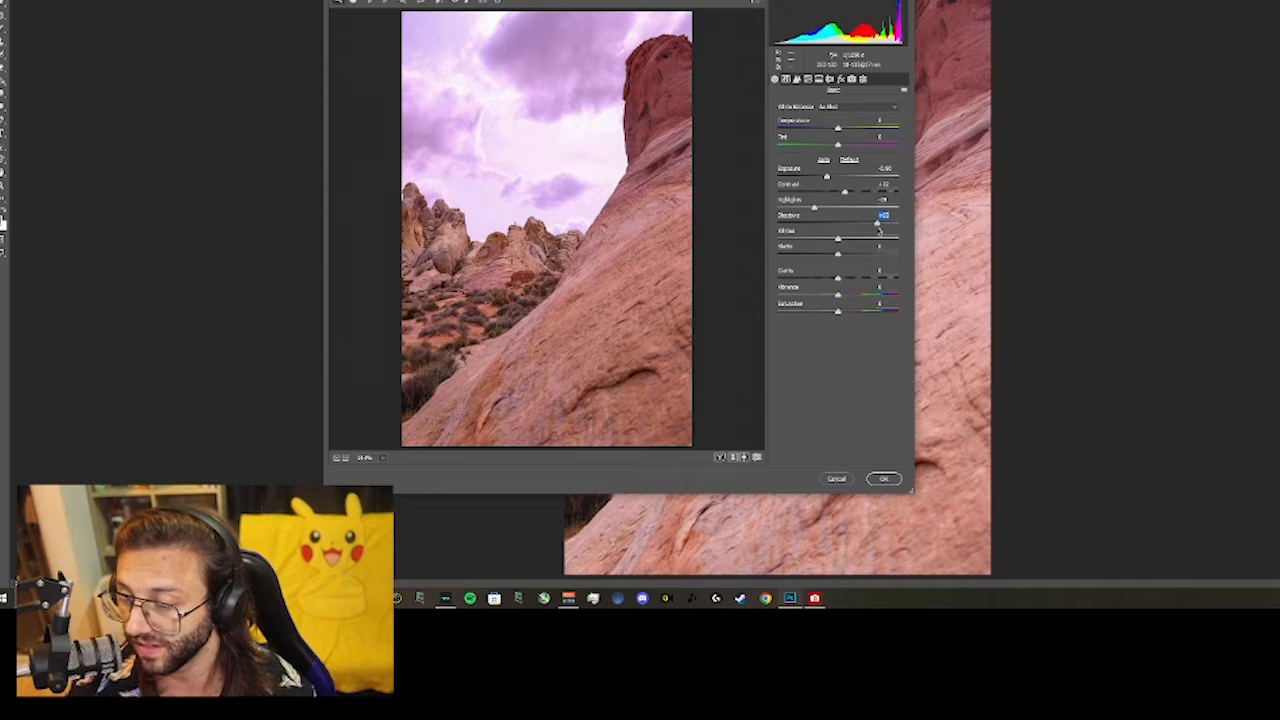
pyautogui.moveTo(843, 242); pyautogui.dragTo(801, 241)
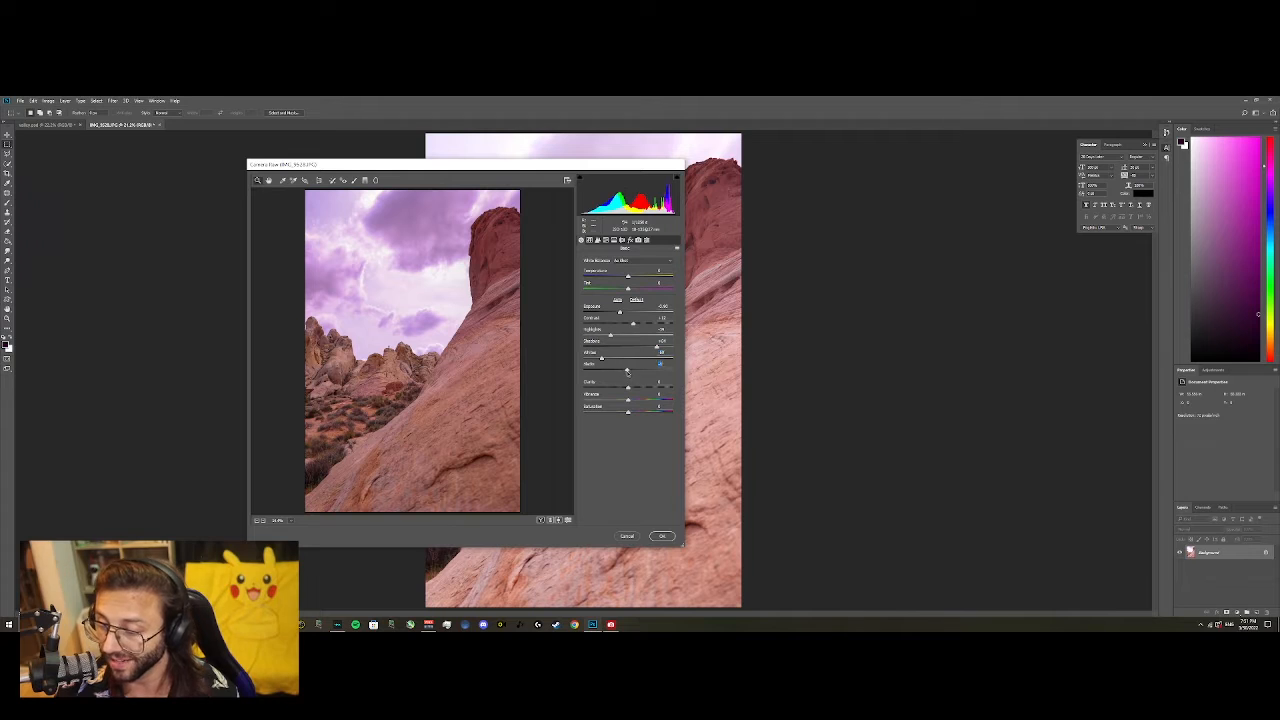
pyautogui.moveTo(837, 256); pyautogui.dragTo(819, 257)
pyautogui.moveTo(614, 371)
pyautogui.mouseDown()
pyautogui.moveTo(639, 371)
pyautogui.moveTo(613, 371)
pyautogui.mouseUp()
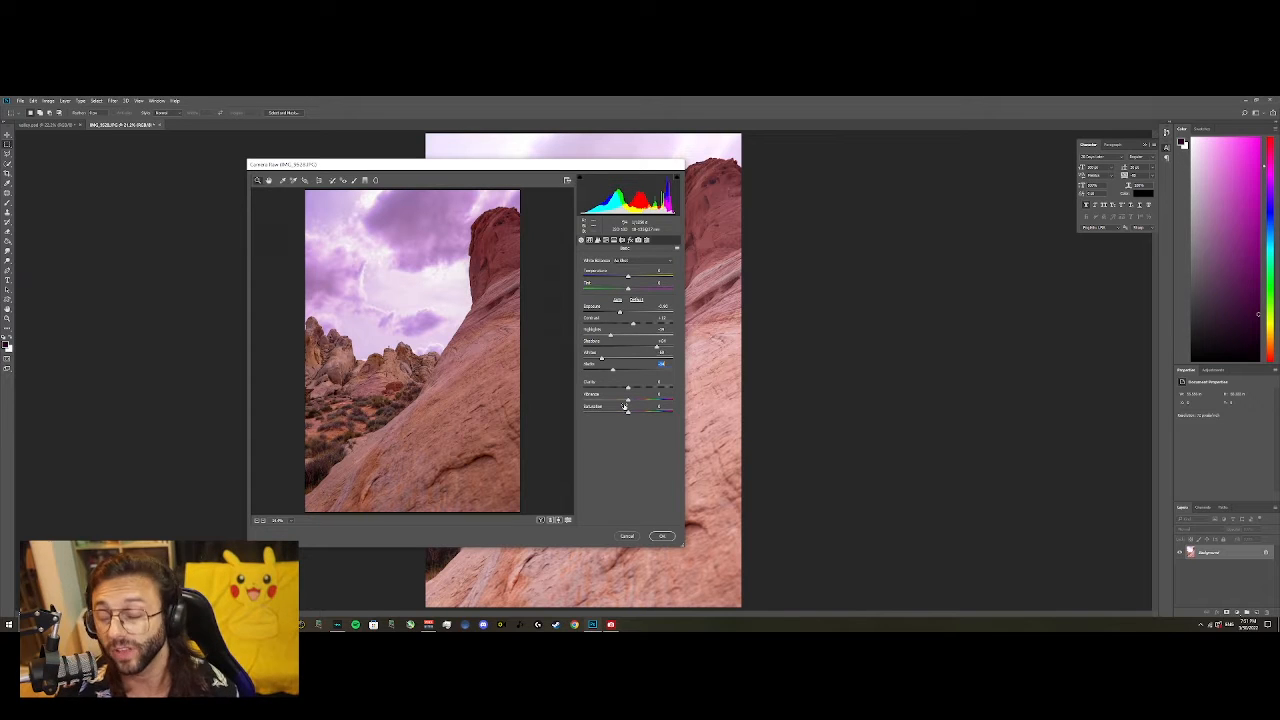
# Reduce the strength of the shadows, highlights and whites corrections, and apply the Camera Raw Filter to the photo.
pyautogui.moveTo(658, 348); pyautogui.dragTo(636, 348)
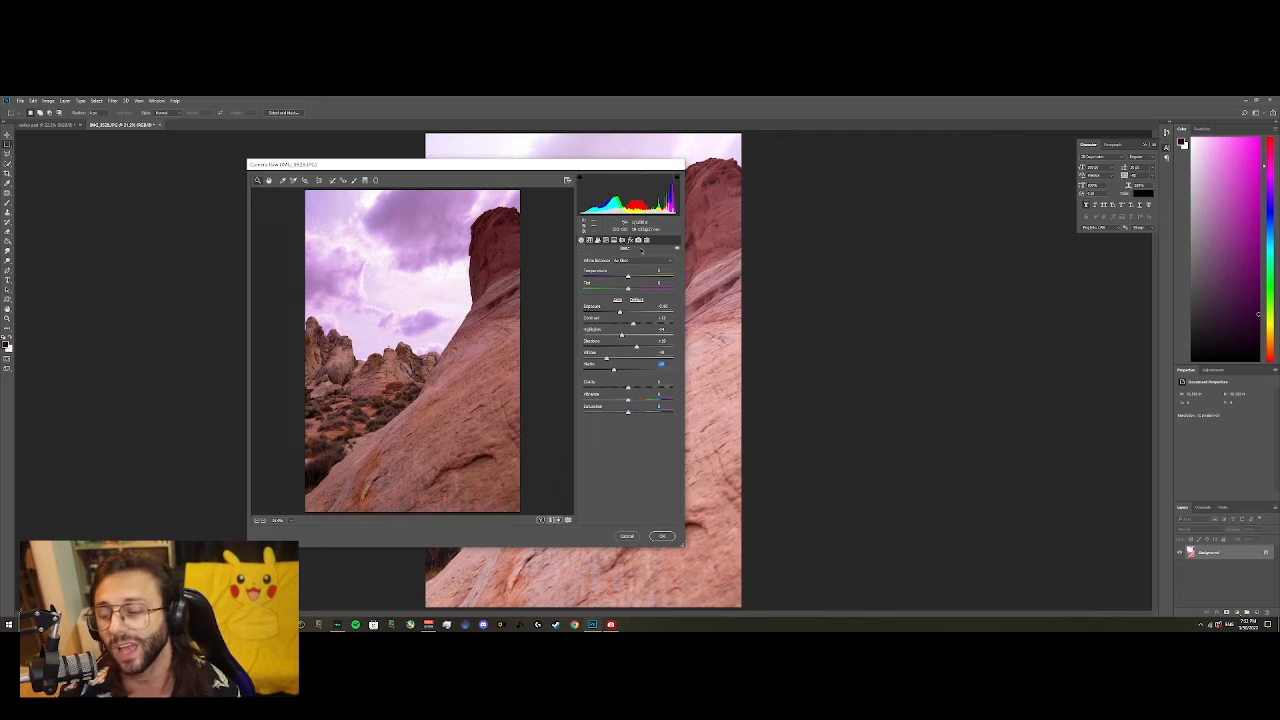
pyautogui.moveTo(514, 169); pyautogui.dragTo(513, 176)
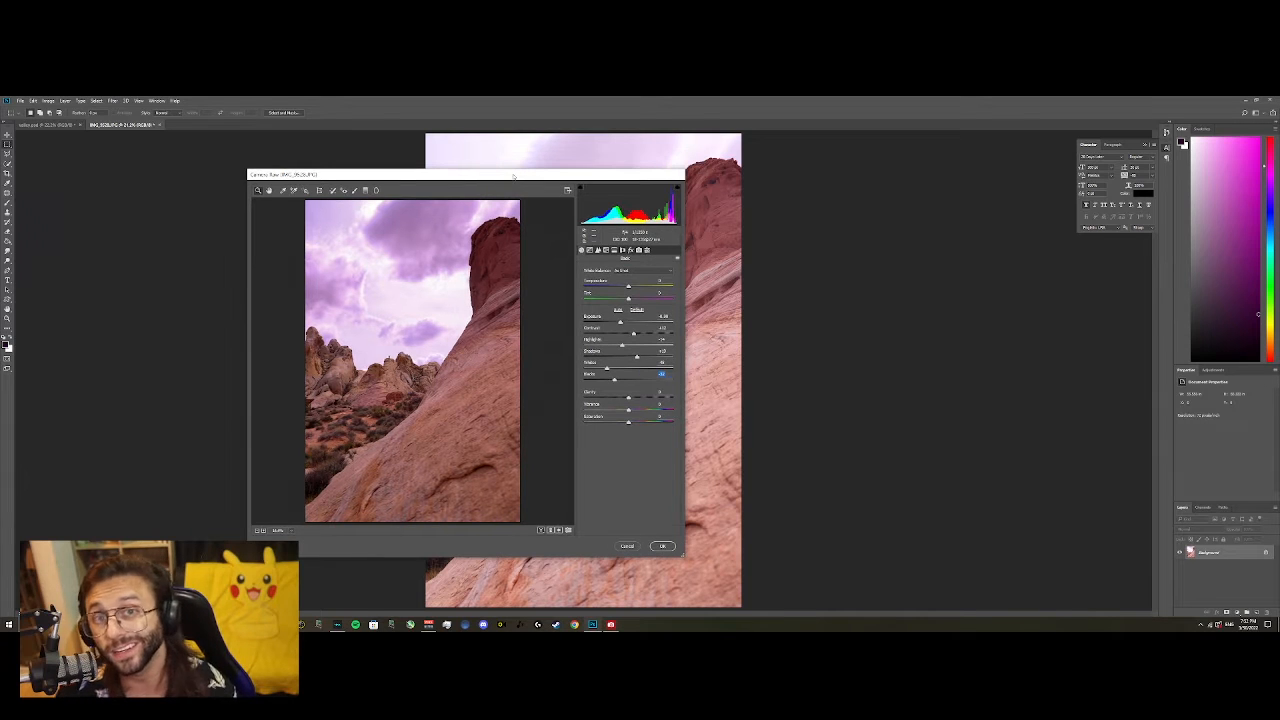
pyautogui.moveTo(608, 178); pyautogui.dragTo(582, 168)
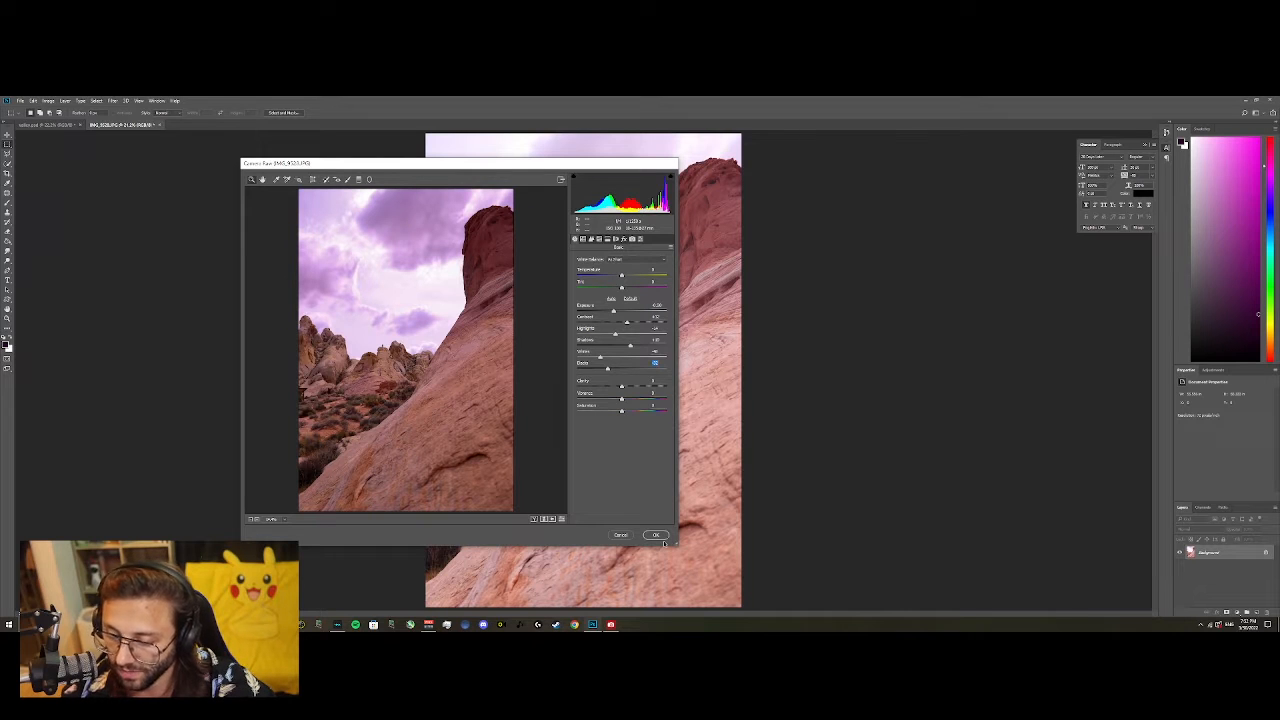
pyautogui.click(661, 537)
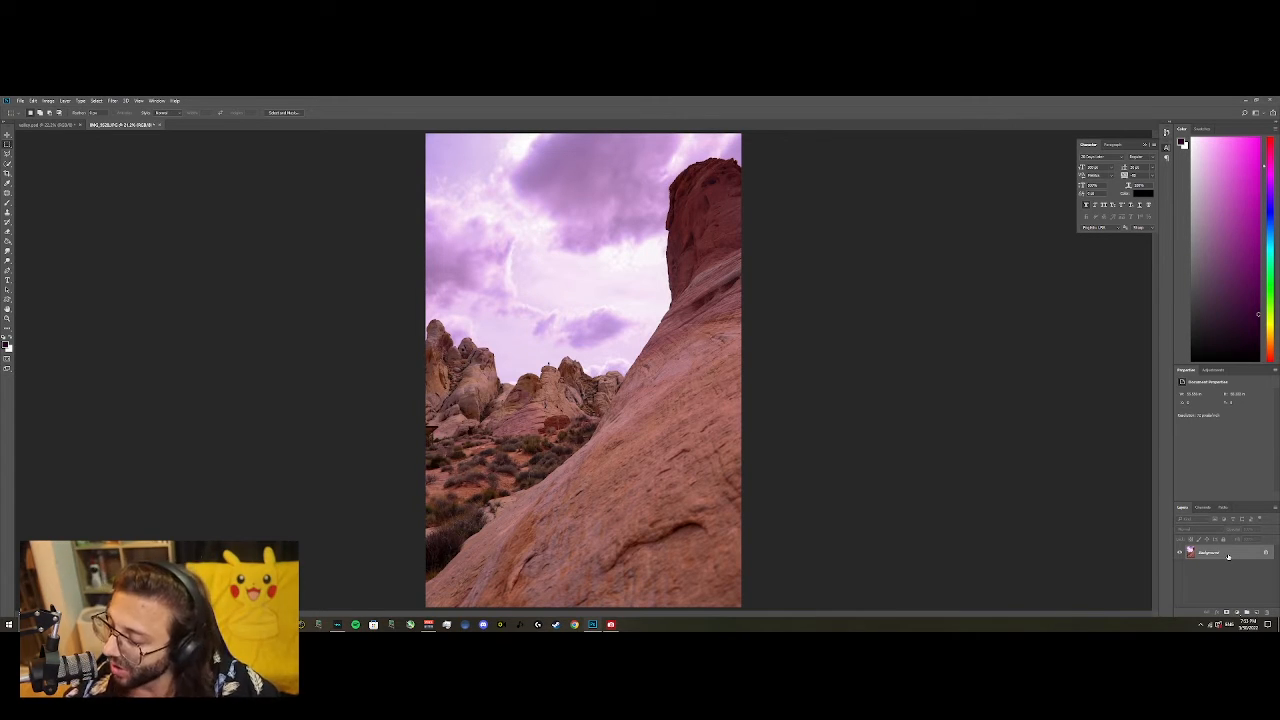
# Duplicate the Background layer with the default name.
pyautogui.rightClick(1228, 556)
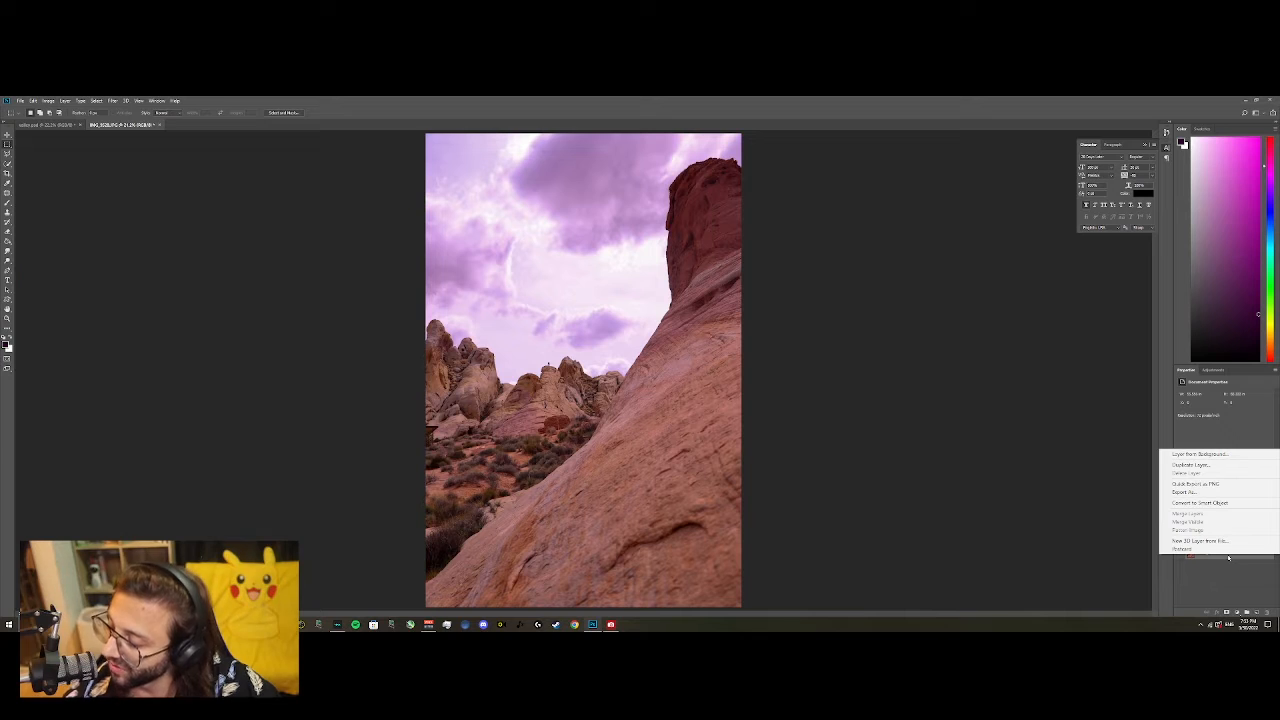
pyautogui.click(1190, 465)
pyautogui.press('Return')
# Add a Selective Color adjustment layer clipped to the duplicated background layer, keeping Normal mode and 100% opacity.
pyautogui.click(65, 101)
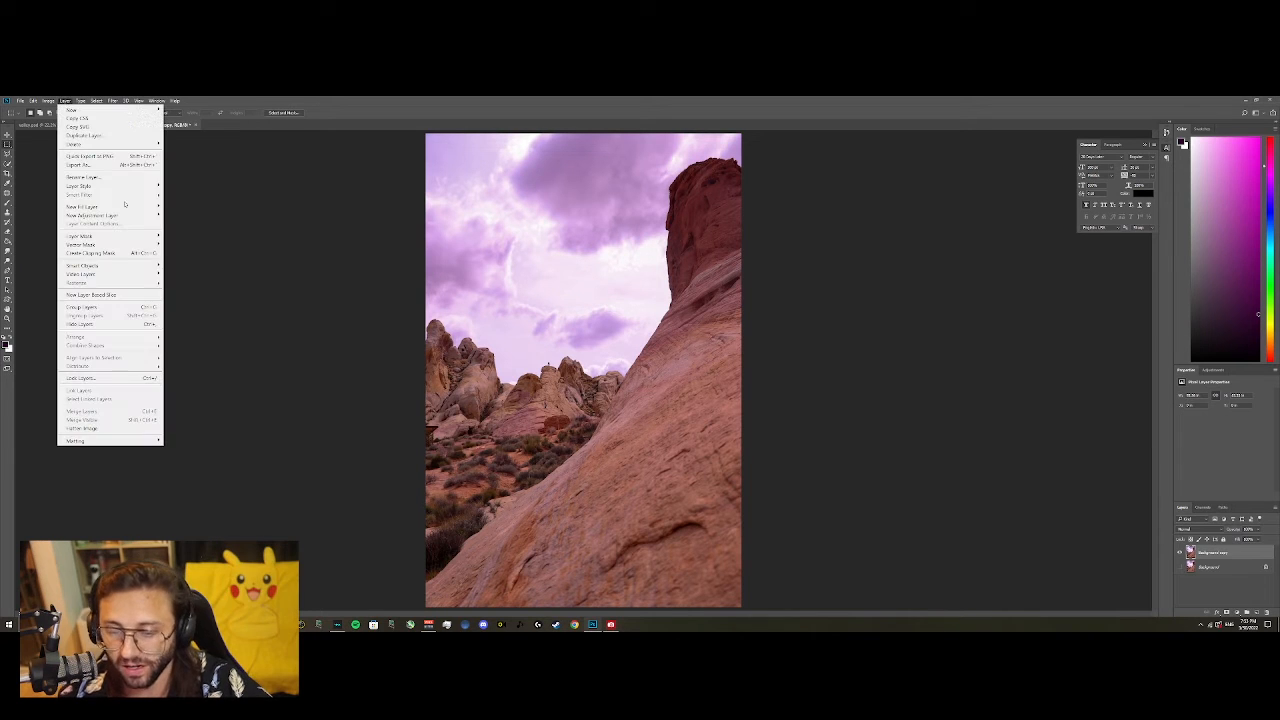
pyautogui.moveTo(130, 215)
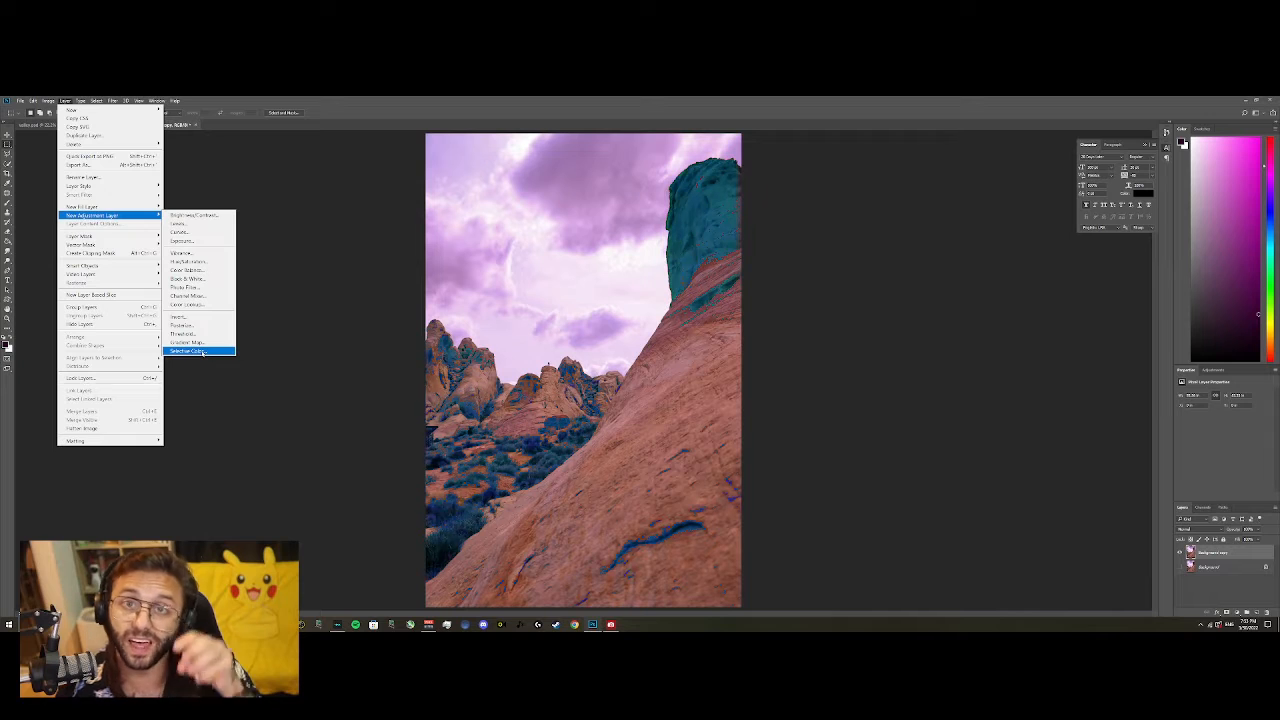
pyautogui.click(203, 352)
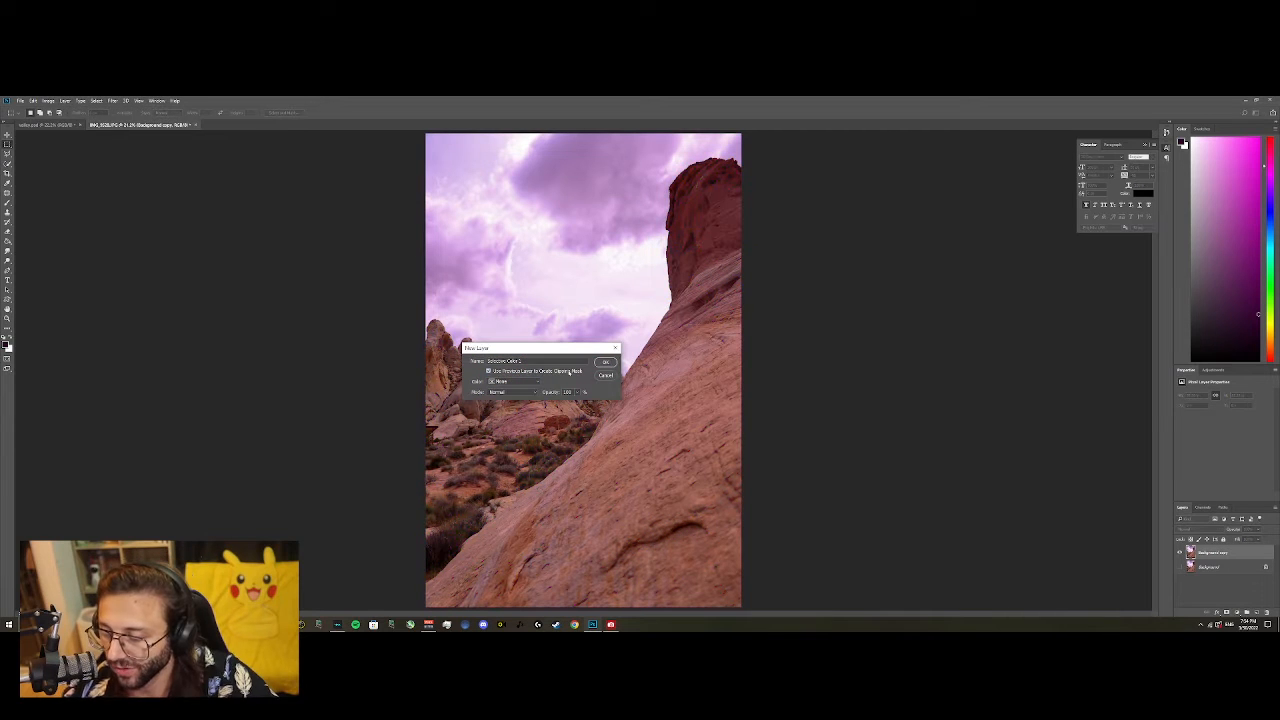
pyautogui.click(606, 362)
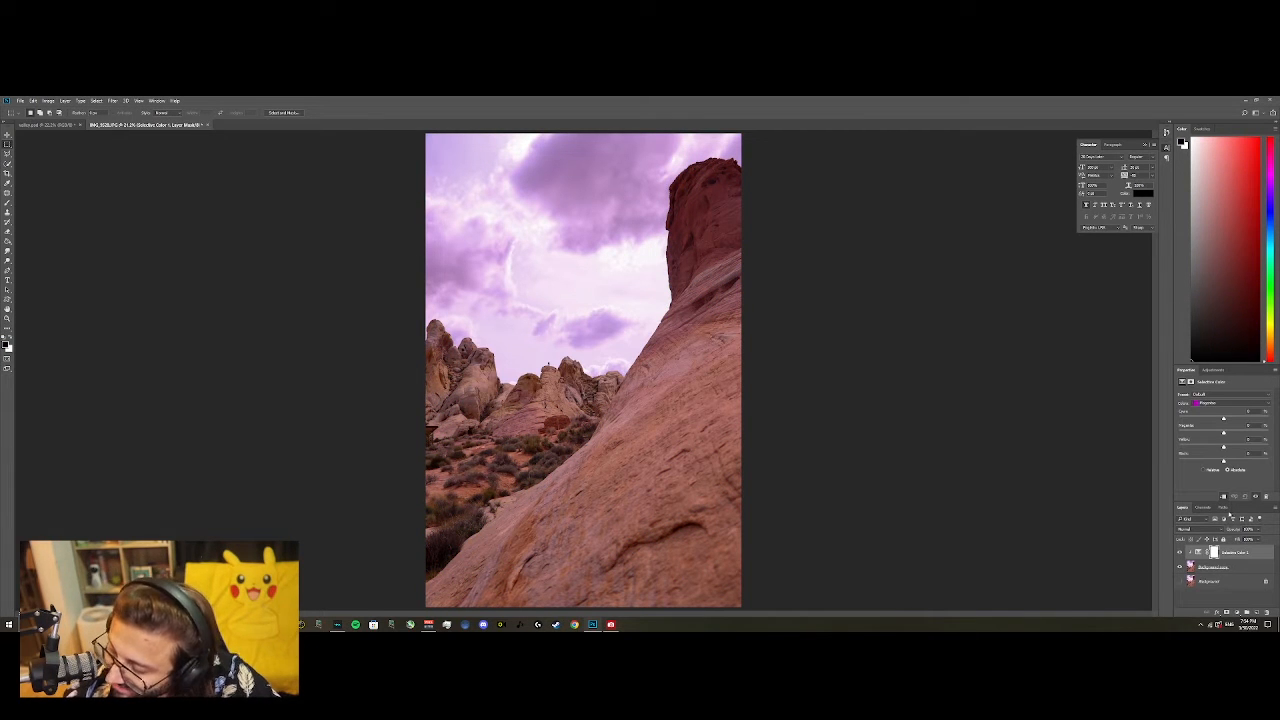
# In the Reds range of the Selective Color layer, reduce cyan and magenta, and slightly increase yellow and black.
pyautogui.click(1226, 402)
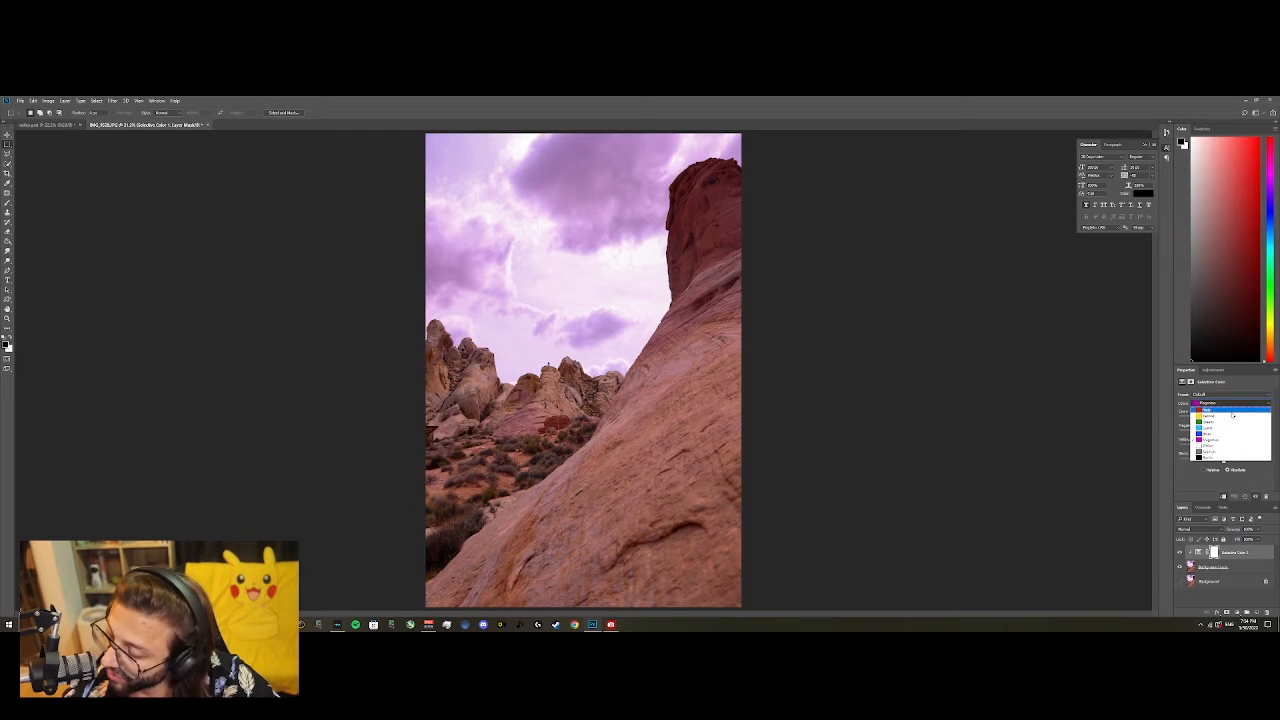
pyautogui.click(1232, 411)
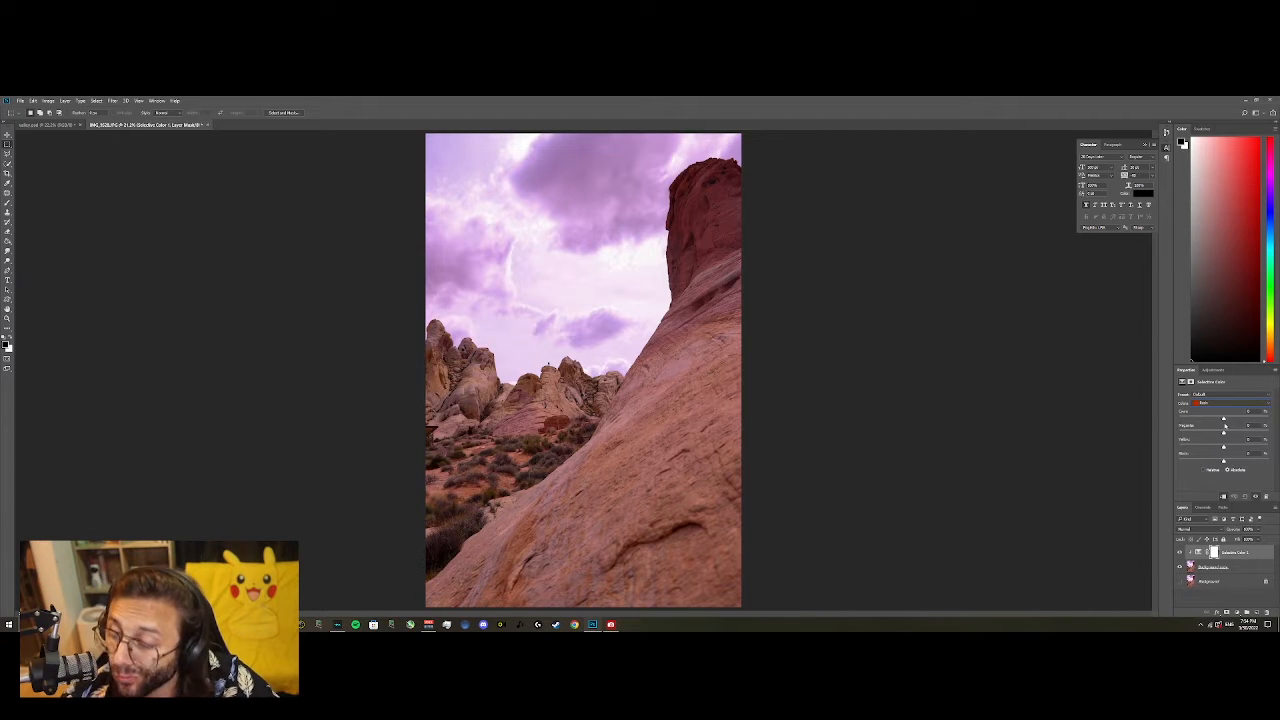
pyautogui.moveTo(1234, 421); pyautogui.dragTo(1213, 436)
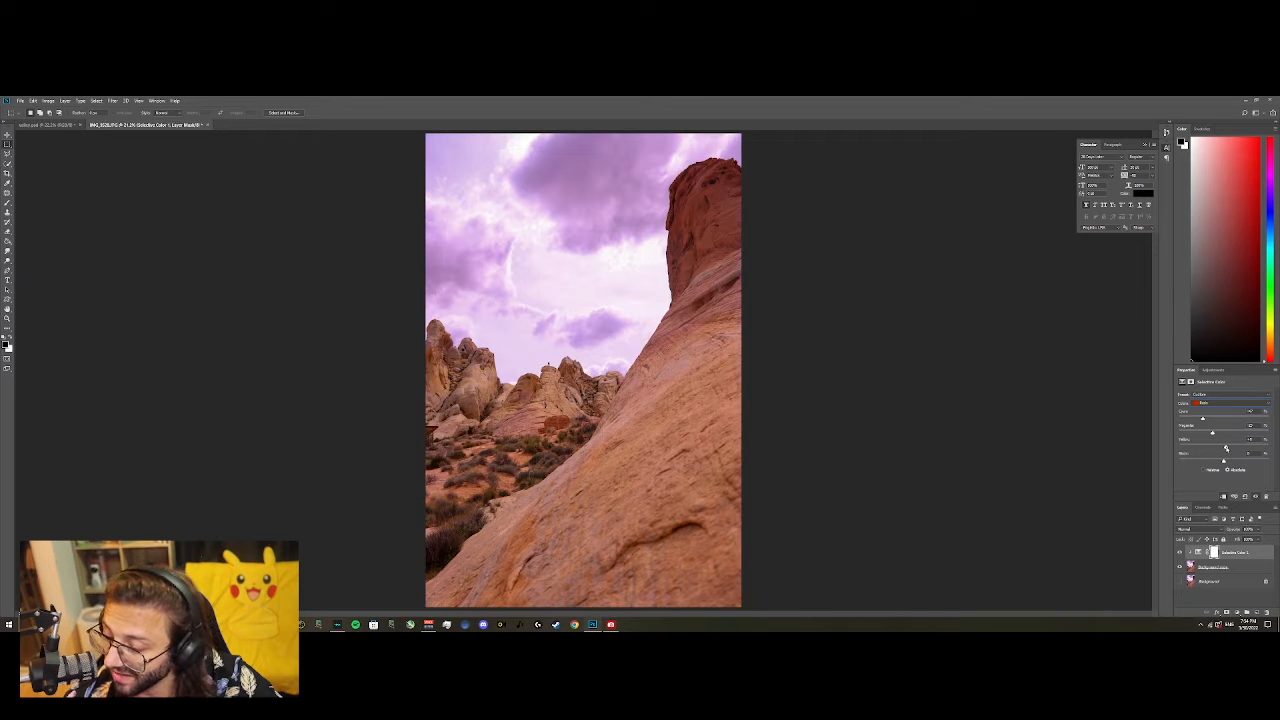
pyautogui.moveTo(1224, 460); pyautogui.dragTo(1232, 461)
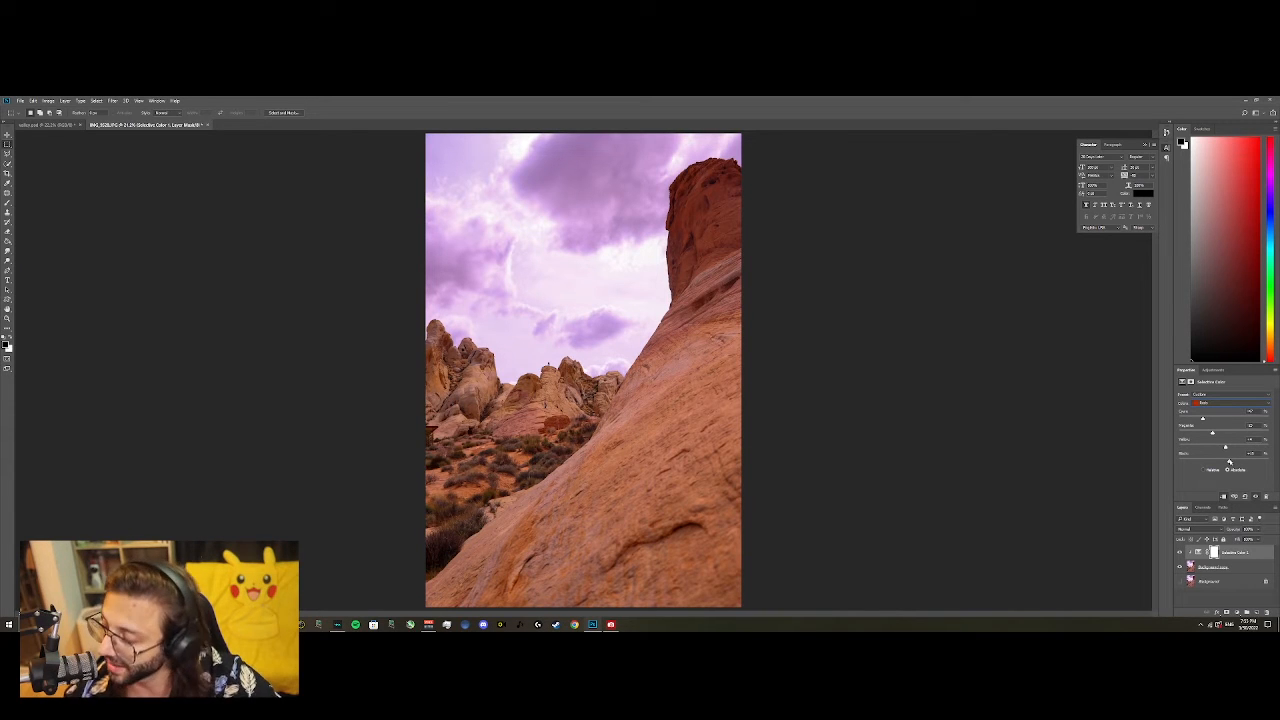
# Adjust the Yellows range of the Selective Color layer, including its cyan amount, to deepen the orange of the rocks.
pyautogui.click(1253, 403)
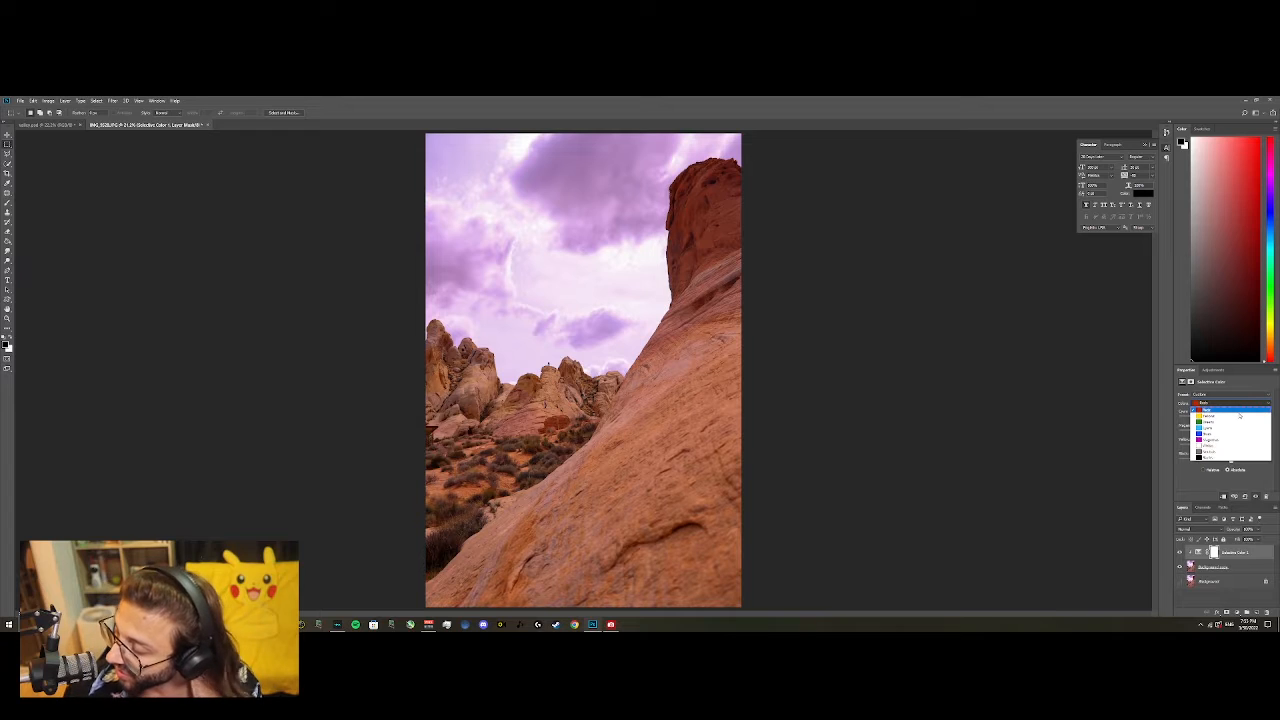
pyautogui.click(1239, 416)
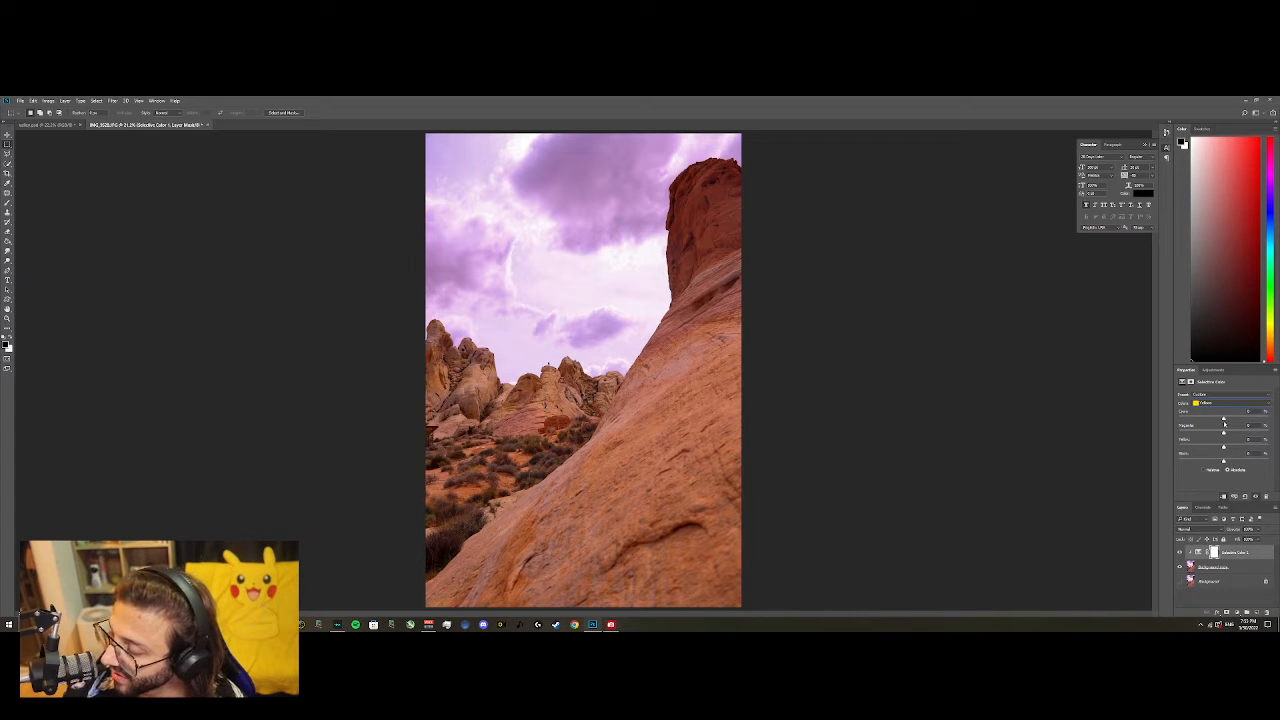
pyautogui.moveTo(1224, 420); pyautogui.dragTo(1232, 420)
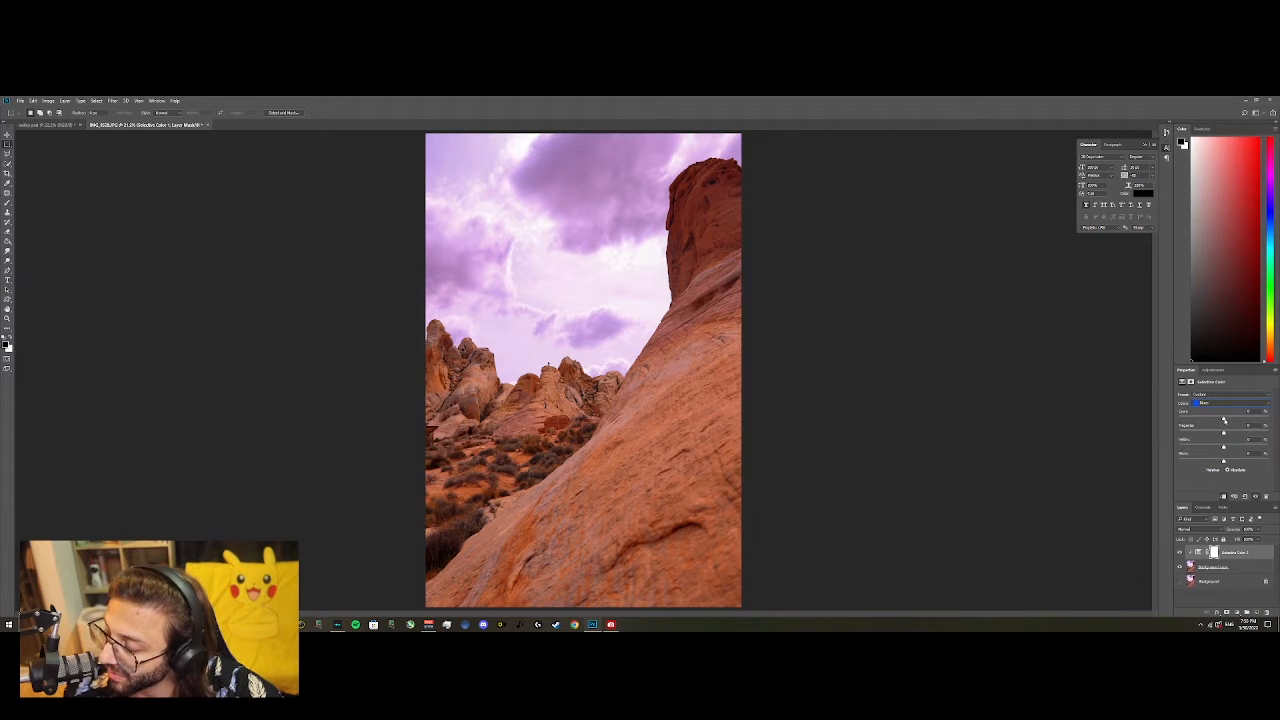
# Set the Blues range of the Selective Color layer to +100% cyan and -100% magenta.
pyautogui.moveTo(1224, 420); pyautogui.dragTo(1171, 421)
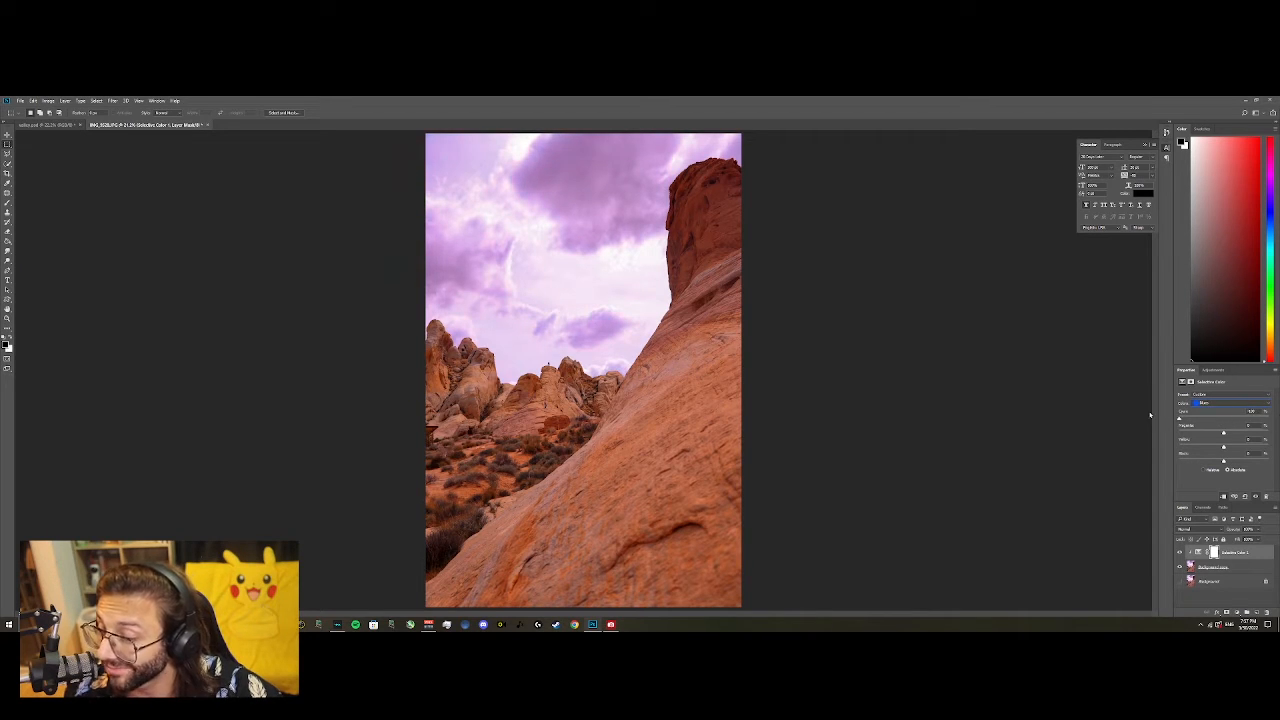
pyautogui.moveTo(1277, 401); pyautogui.dragTo(1209, 404)
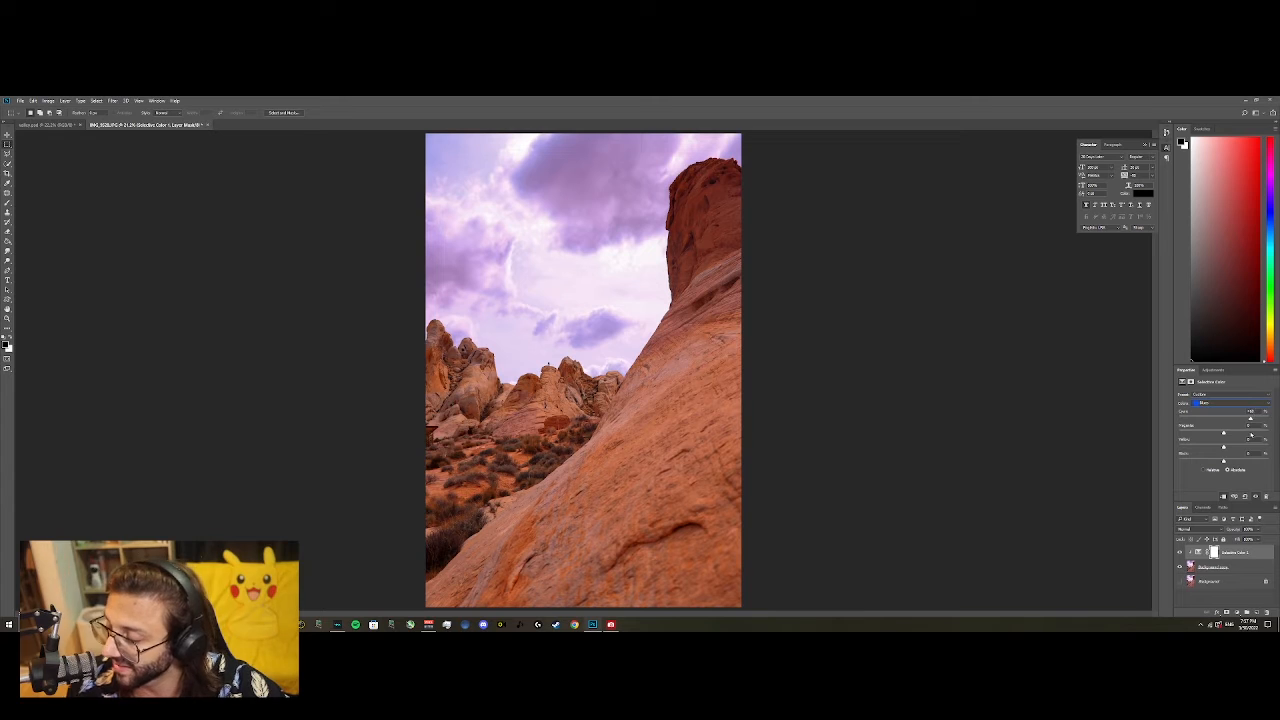
pyautogui.moveTo(1222, 433); pyautogui.dragTo(1199, 436)
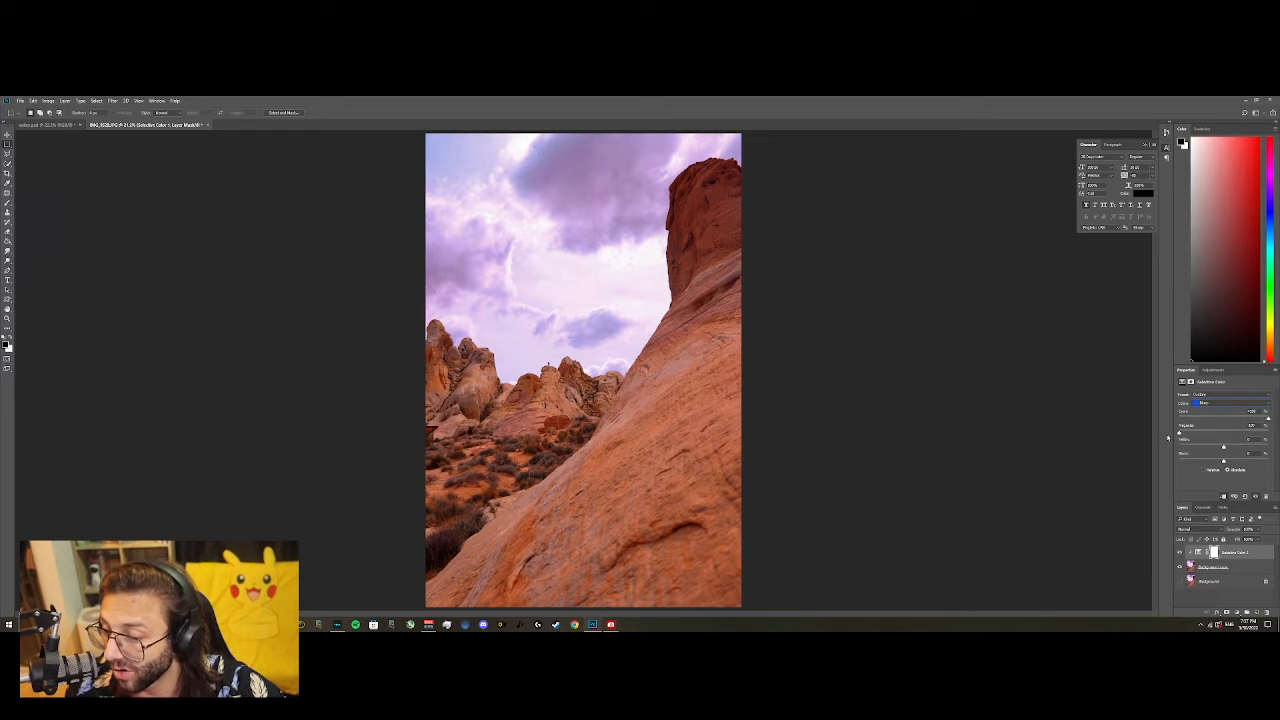
# In the Magentas range of the Selective Color layer, increase cyan and slightly reduce magenta to turn the purple clouds bluer.
pyautogui.moveTo(1278, 439); pyautogui.dragTo(1194, 449)
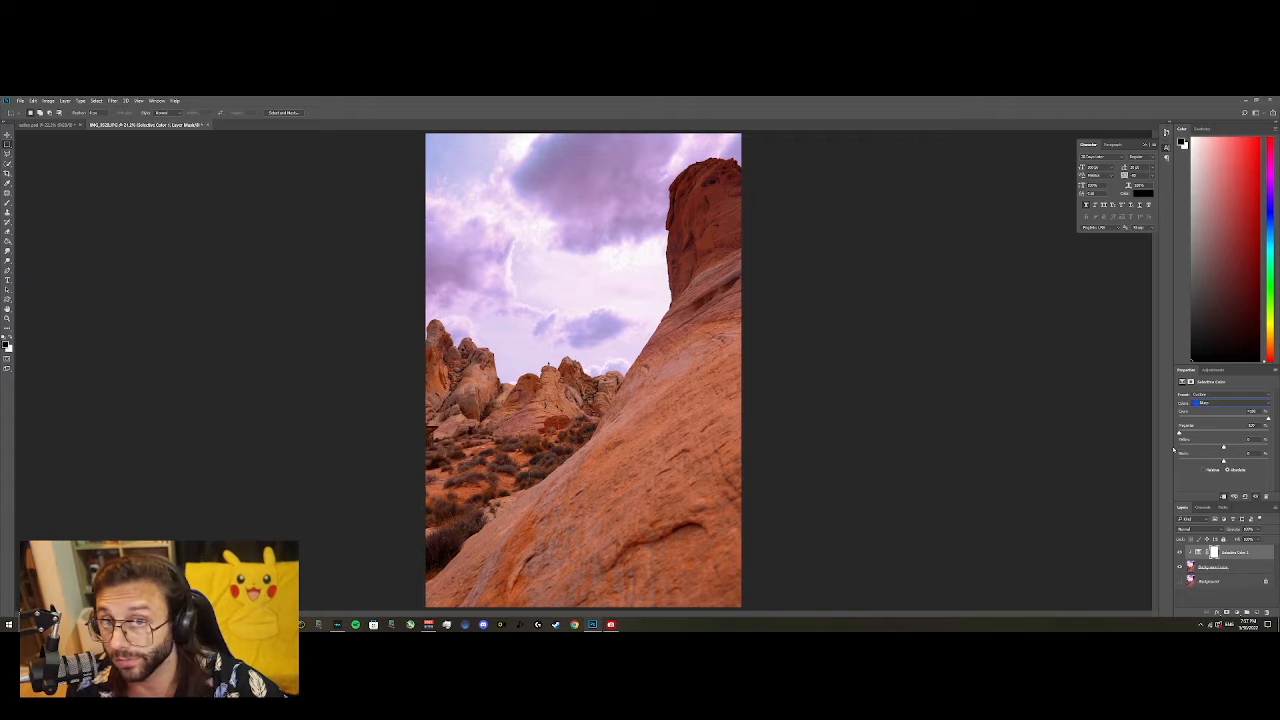
pyautogui.moveTo(1154, 452); pyautogui.dragTo(1191, 449)
pyautogui.click(1210, 403)
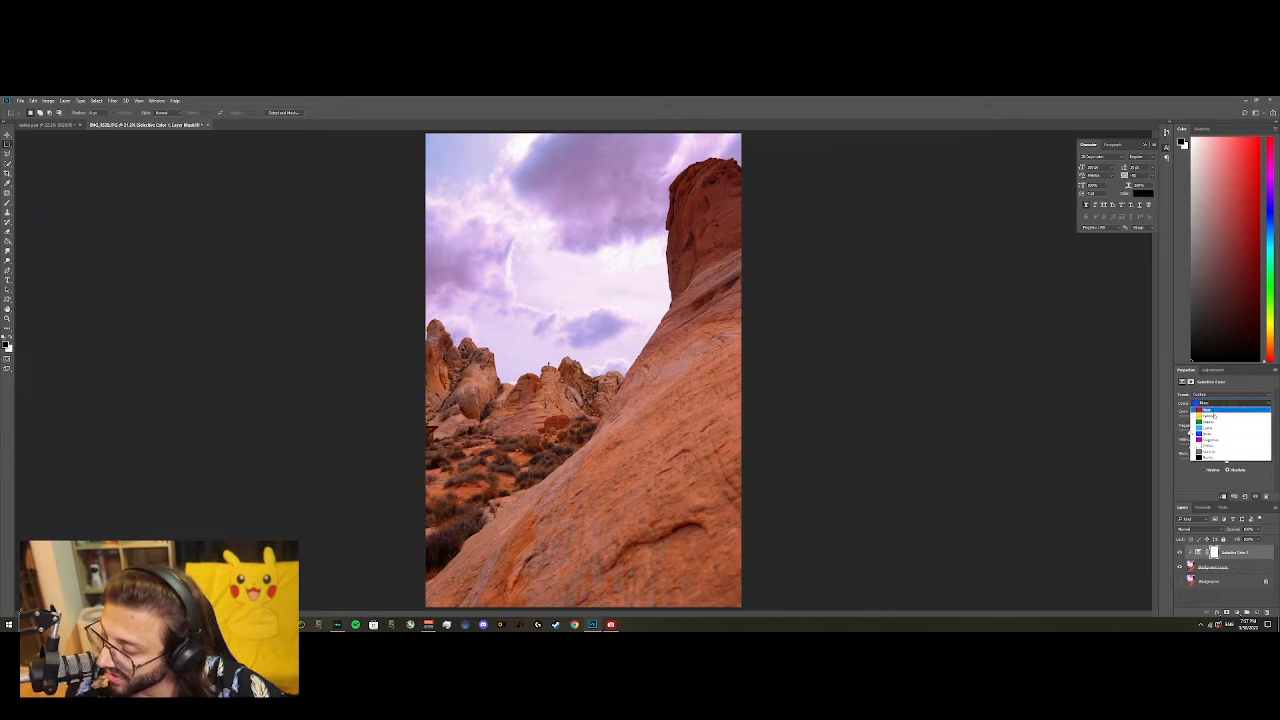
pyautogui.click(1212, 414)
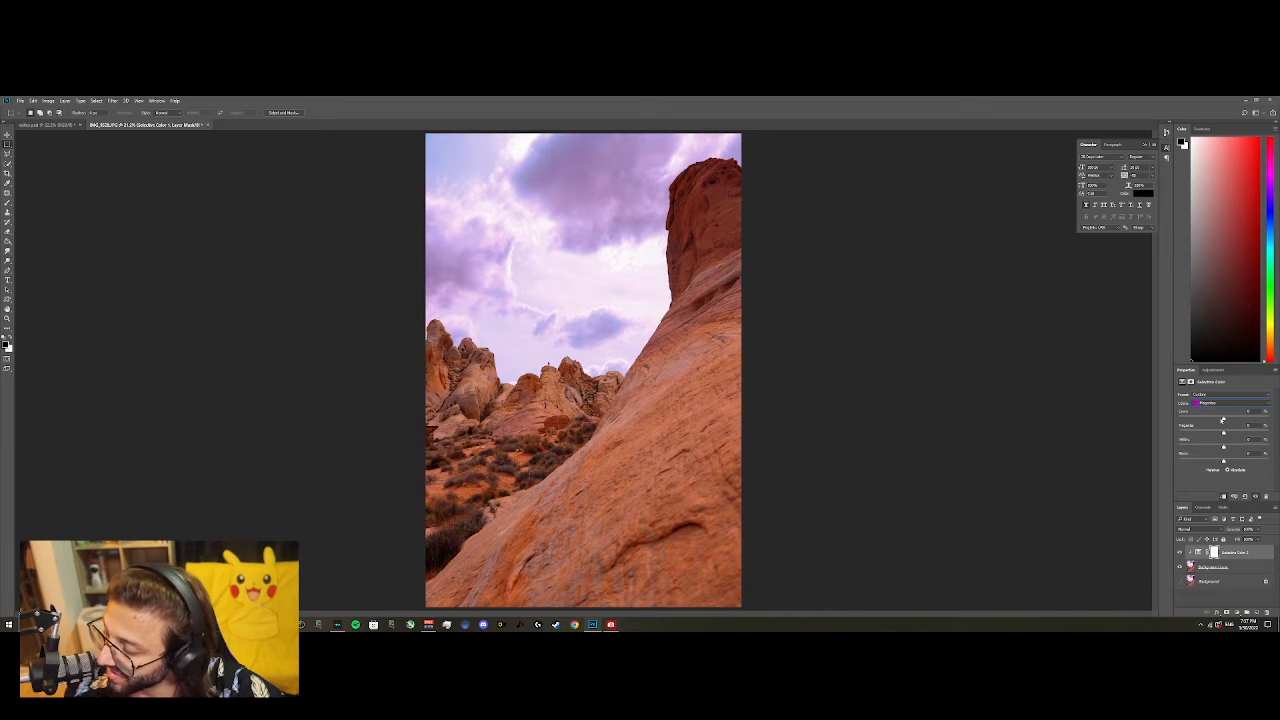
pyautogui.moveTo(1159, 423); pyautogui.dragTo(1249, 422)
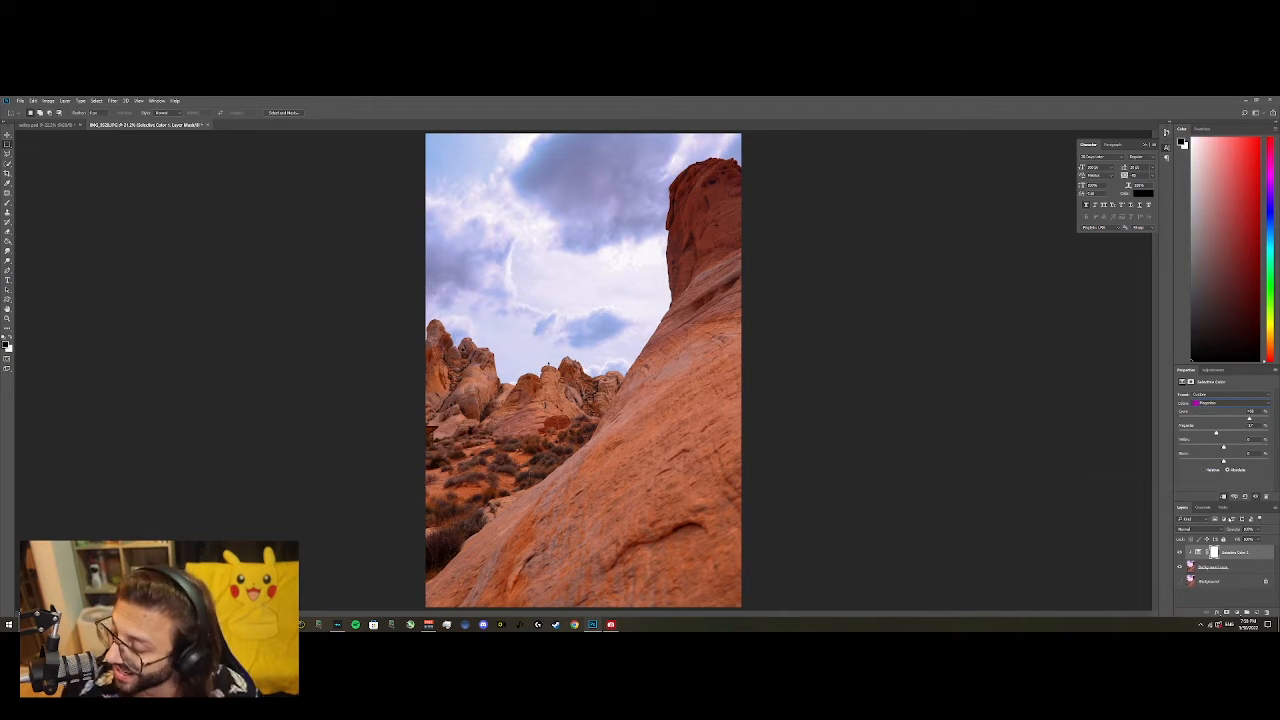
# Add a Hue/Saturation adjustment layer above the Selective Color layer, moderately raise its saturation, and nudge its hue slightly upward.
pyautogui.click(1198, 552)
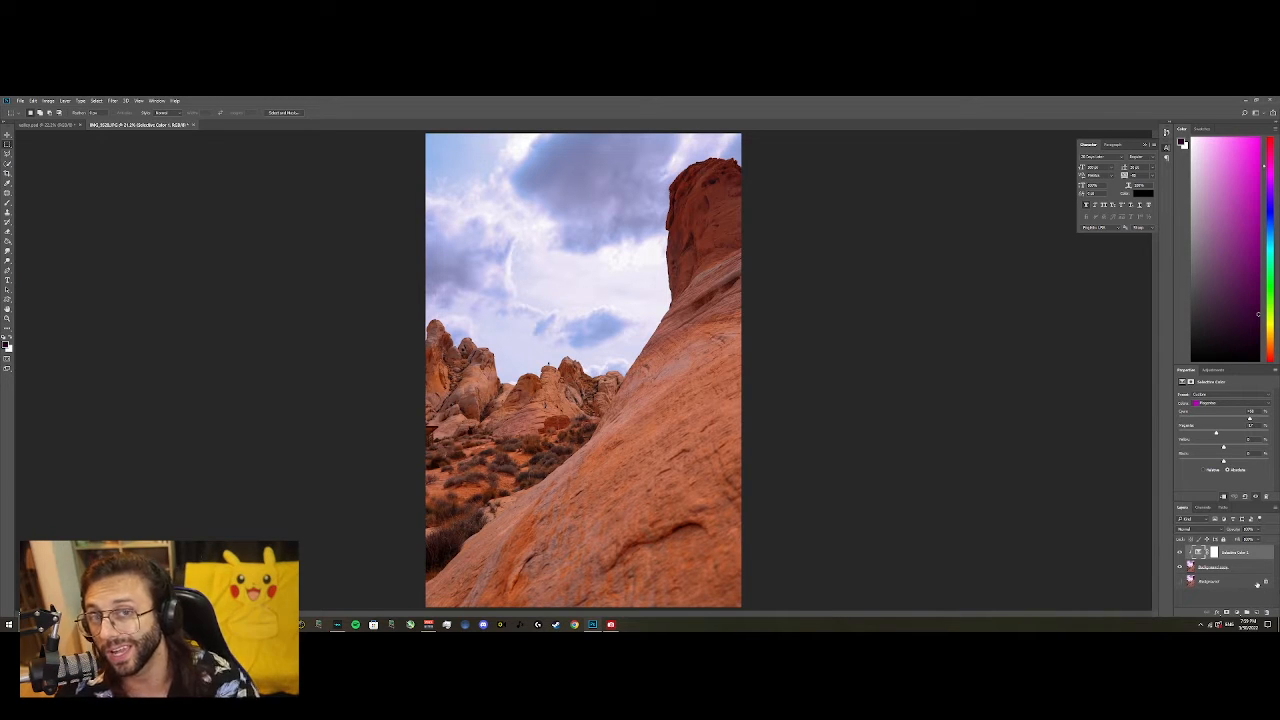
pyautogui.click(65, 101)
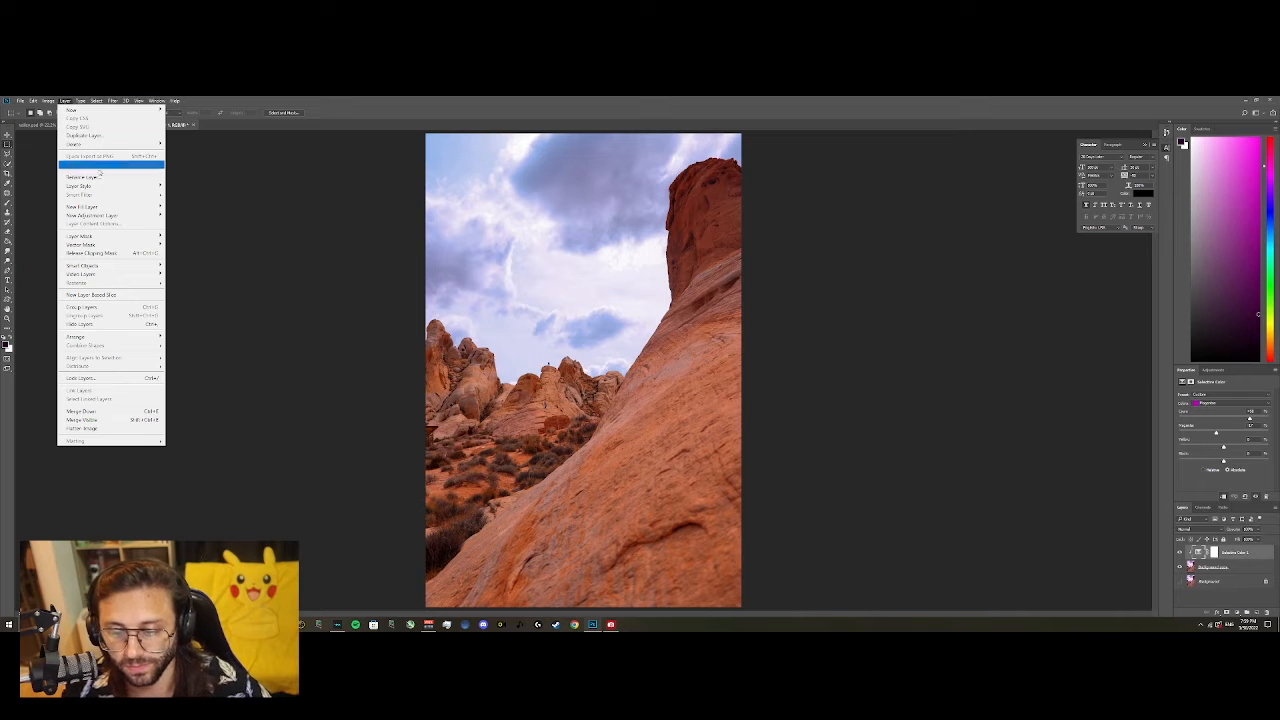
pyautogui.moveTo(100, 215)
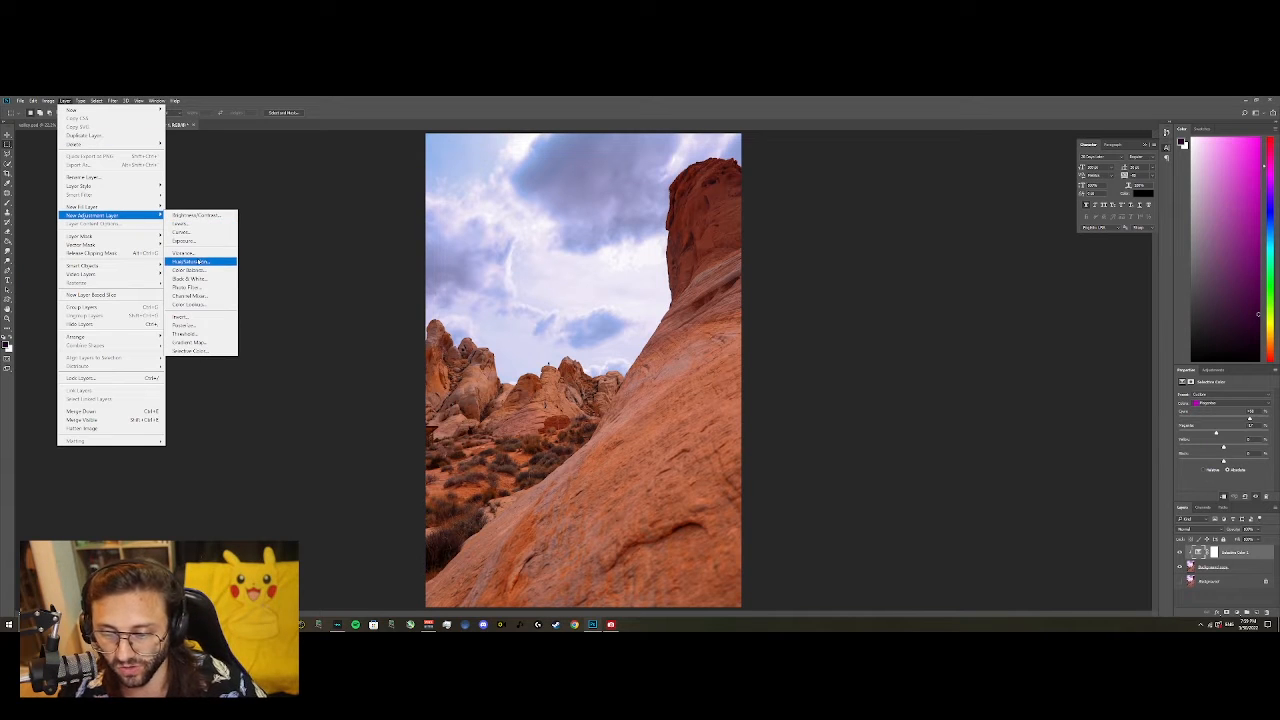
pyautogui.click(201, 261)
pyautogui.click(605, 363)
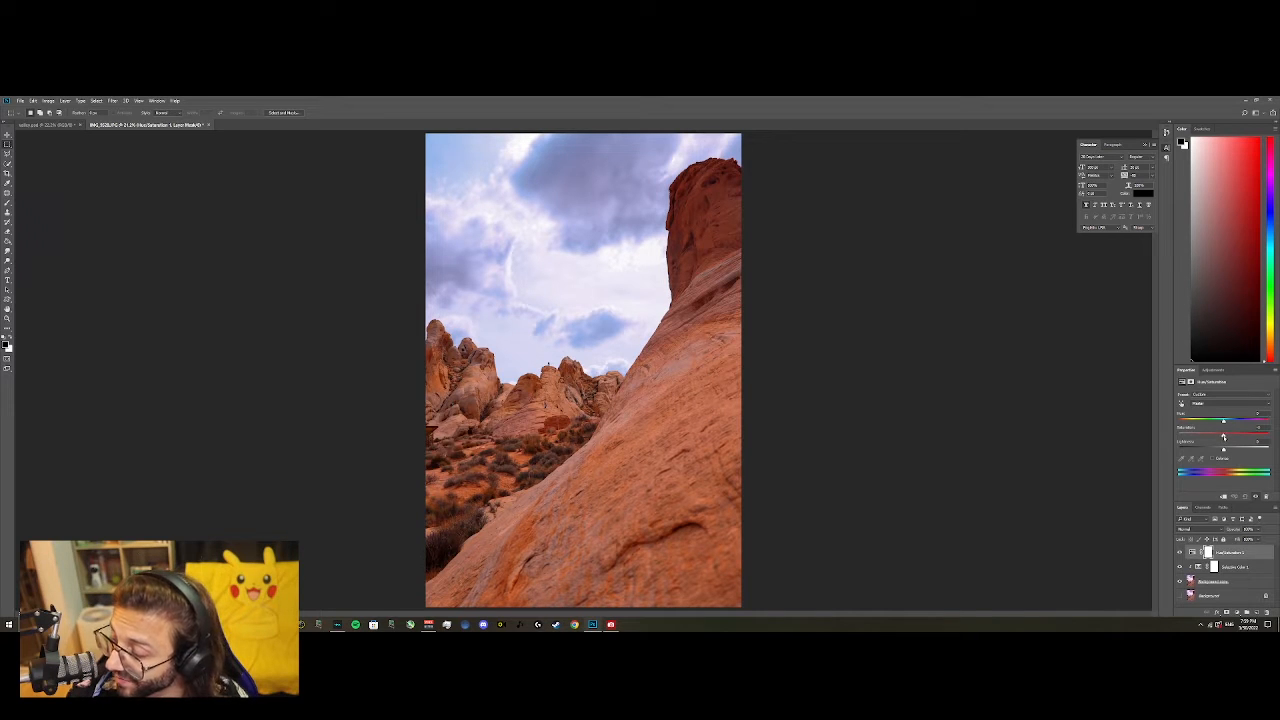
pyautogui.moveTo(1223, 437); pyautogui.dragTo(1276, 430)
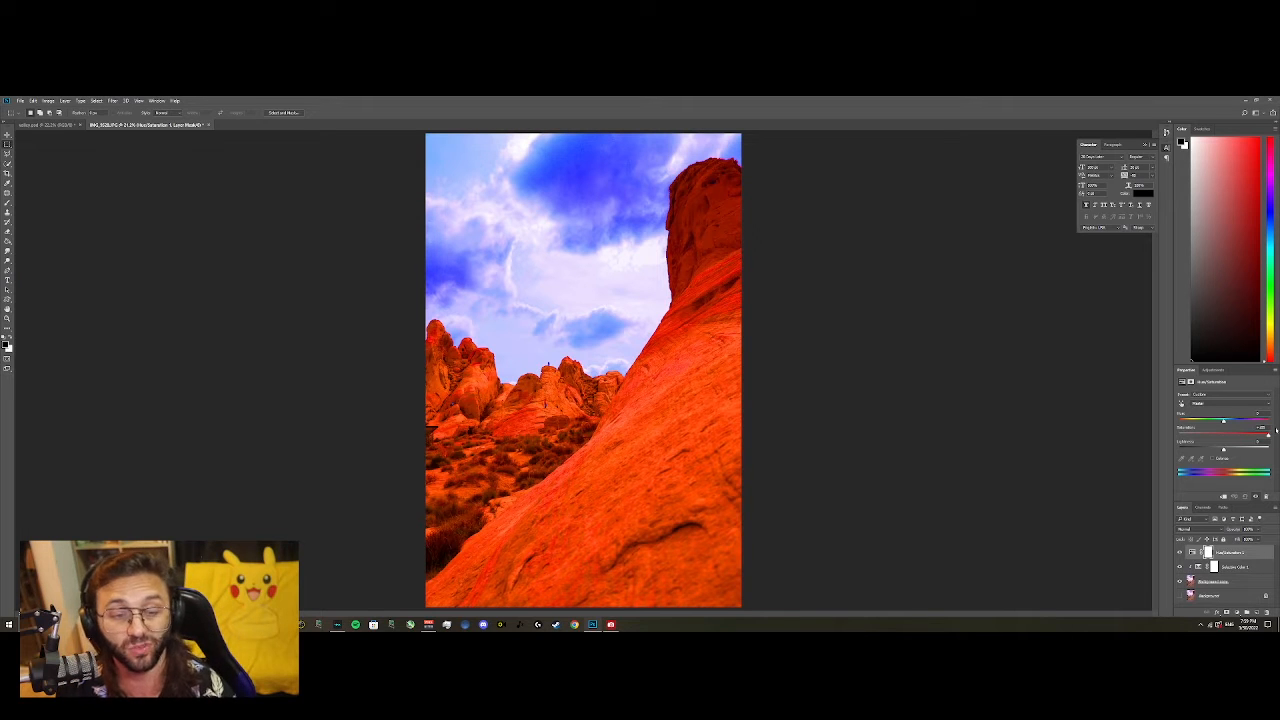
pyautogui.moveTo(1276, 430); pyautogui.dragTo(1234, 437)
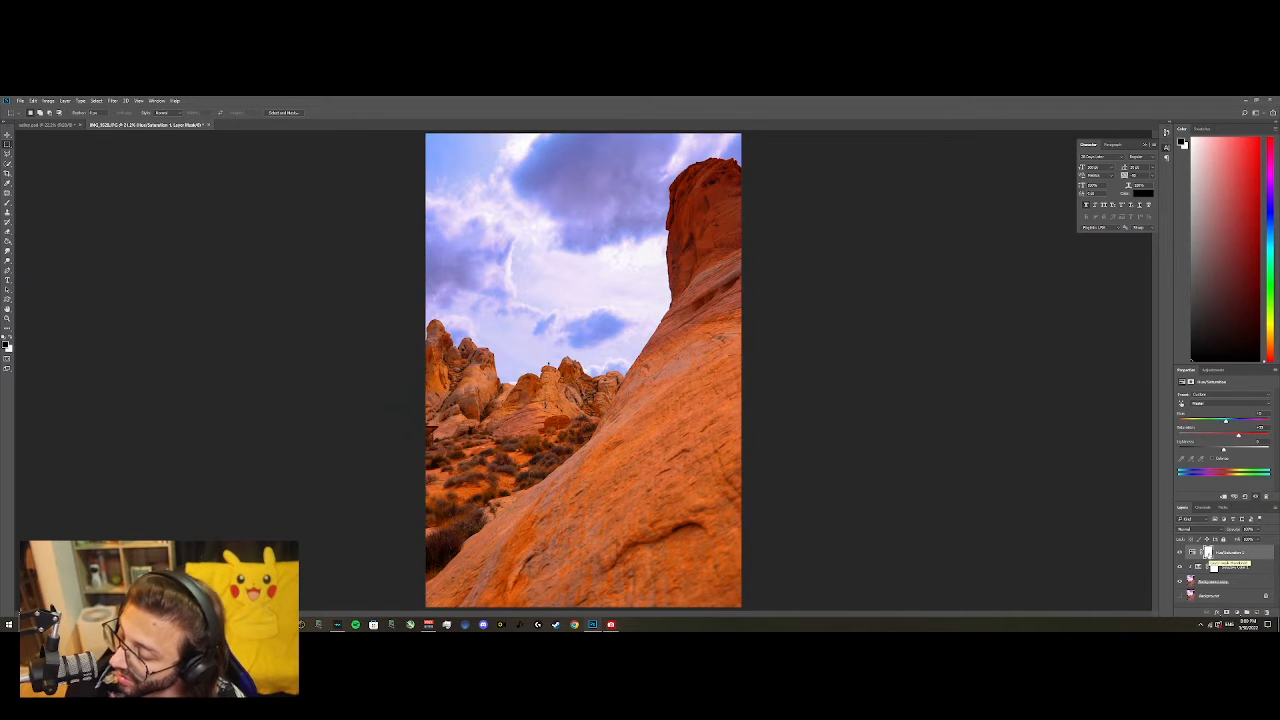
# Paint black with a large brush over the rocks on the Hue/Saturation mask, limiting the adjustment to the sky.
pyautogui.click(1207, 553)
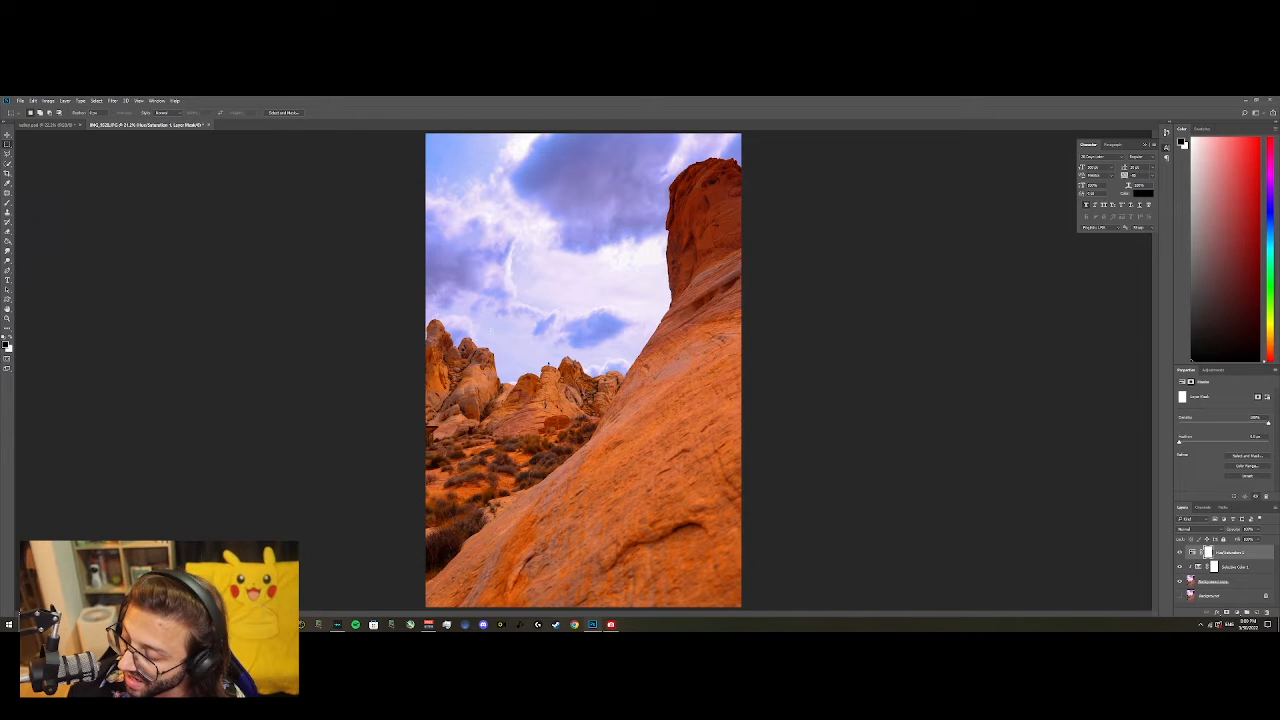
pyautogui.click(7, 203)
pyautogui.press(']')
pyautogui.press(']')
pyautogui.press(']')
pyautogui.press(']')
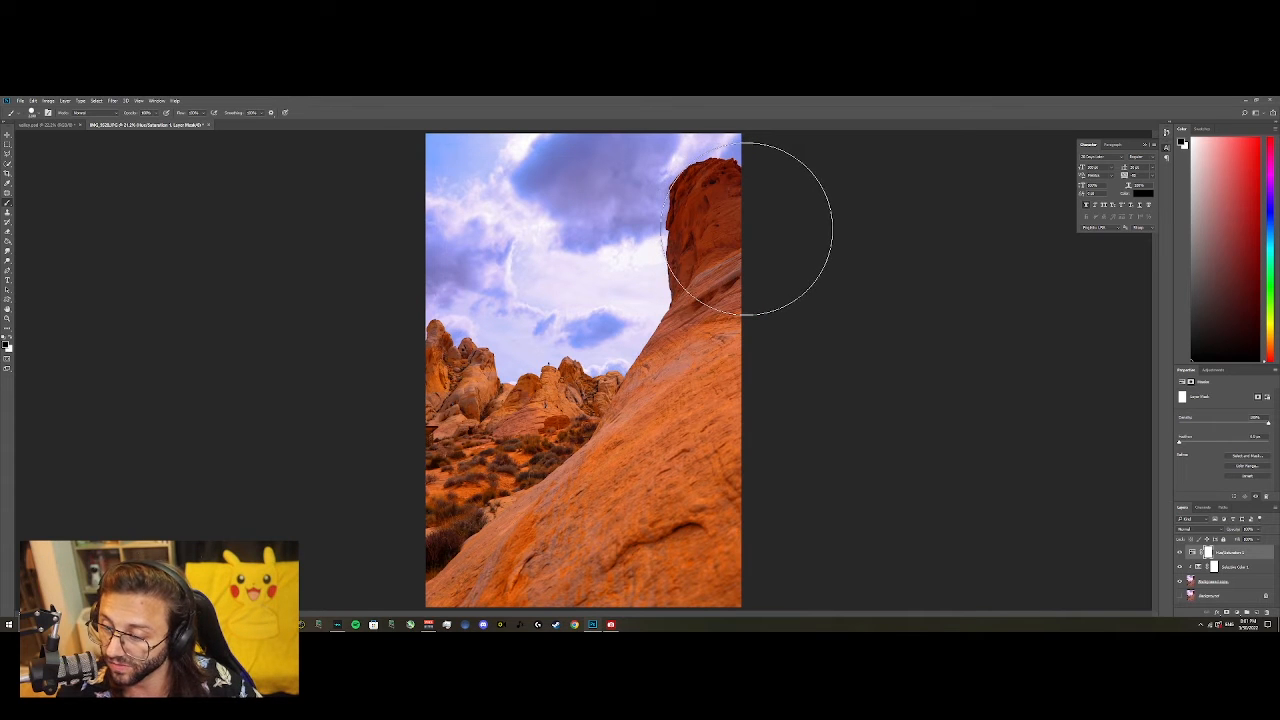
pyautogui.moveTo(748, 228)
pyautogui.mouseDown()
pyautogui.moveTo(747, 363)
pyautogui.moveTo(672, 478)
pyautogui.moveTo(536, 564)
pyautogui.moveTo(420, 541)
pyautogui.moveTo(400, 544)
pyautogui.moveTo(390, 575)
pyautogui.mouseUp()
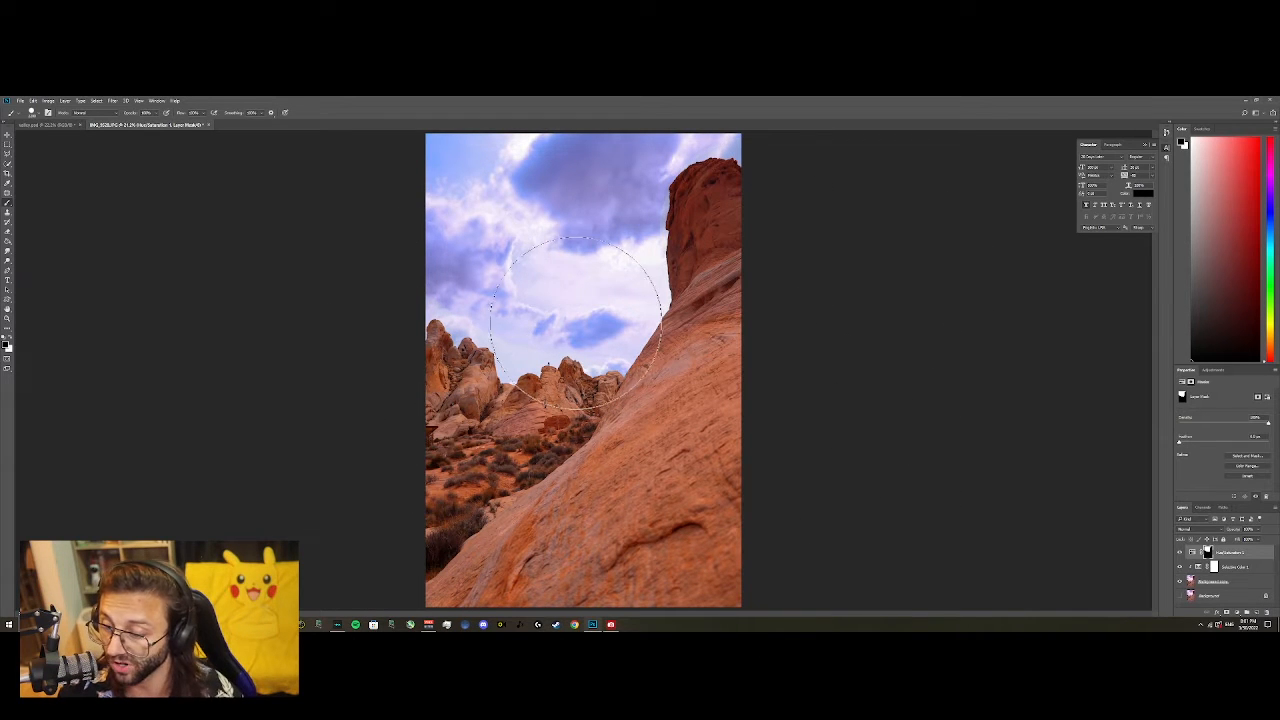
# Shrink the brush considerably and swap the foreground colour to white for restoring parts of the mask.
pyautogui.press('[')
pyautogui.press('[')
pyautogui.press('[')
pyautogui.press('[')
pyautogui.press('[')
pyautogui.press('[')
pyautogui.press('[')
pyautogui.press('[')
pyautogui.press('[')
pyautogui.press('[')
pyautogui.press('[')
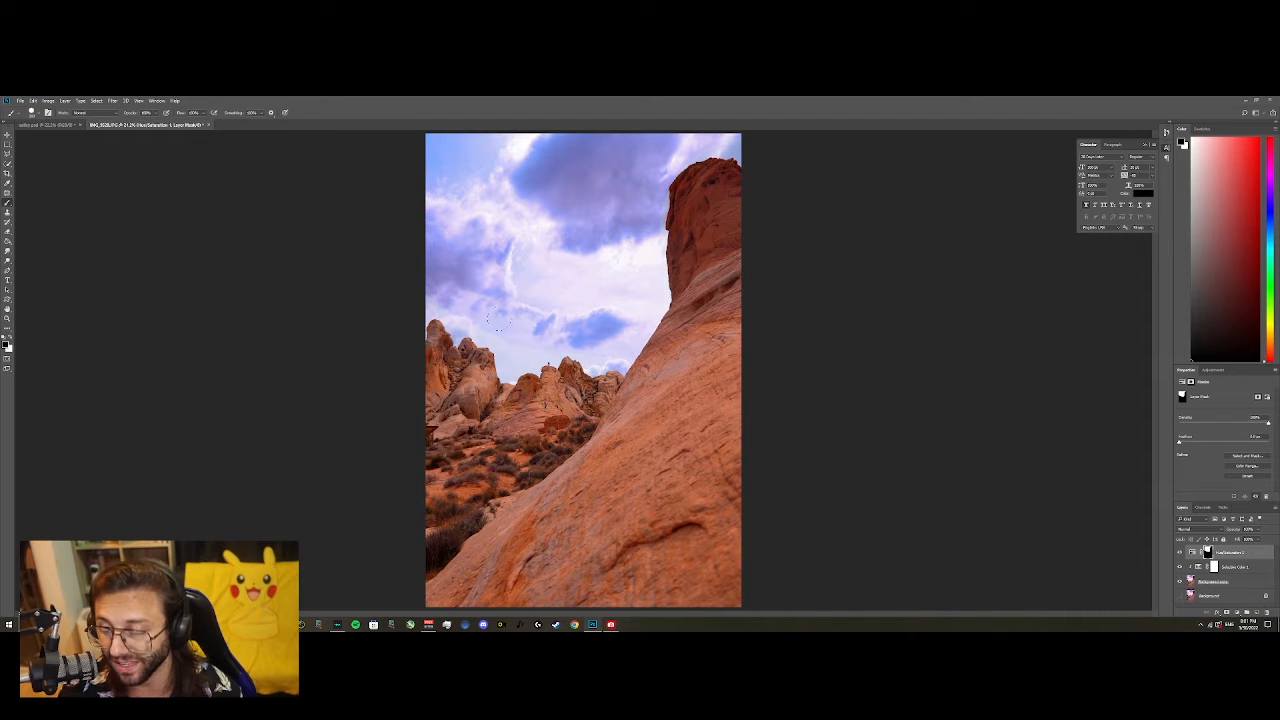
pyautogui.press('x')
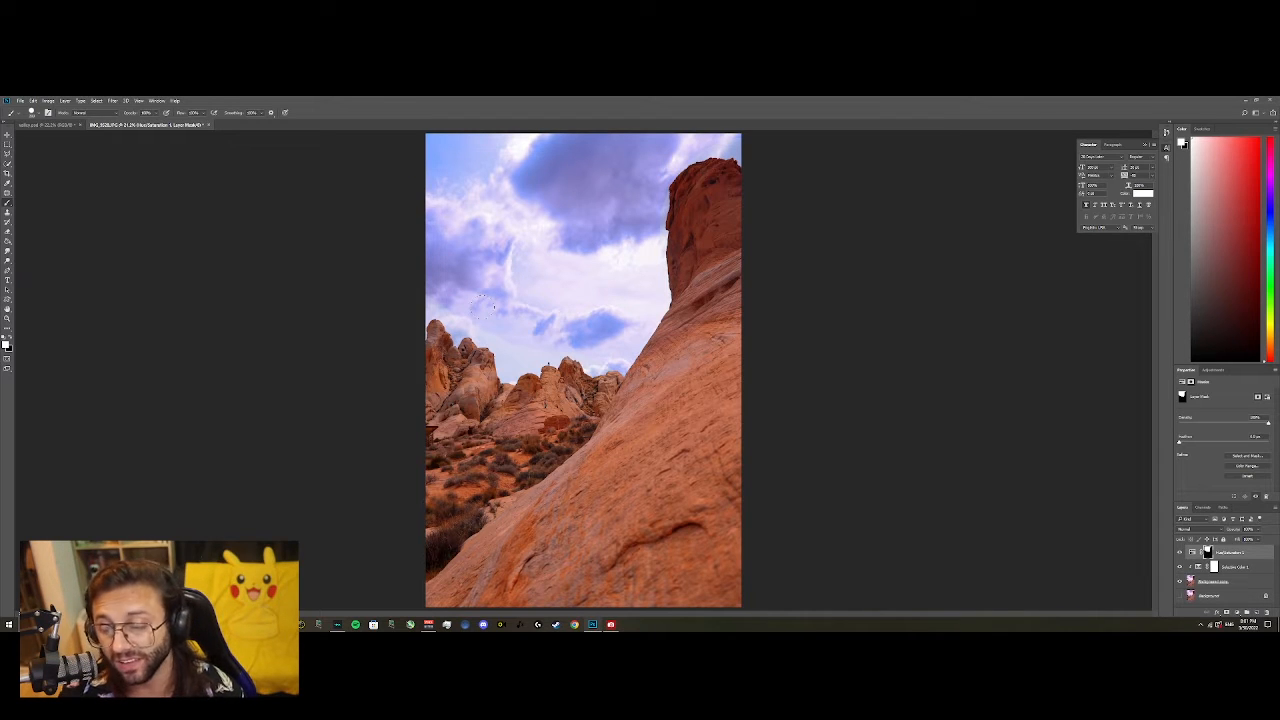
pyautogui.press('x')
pyautogui.press('x')
pyautogui.press('x')
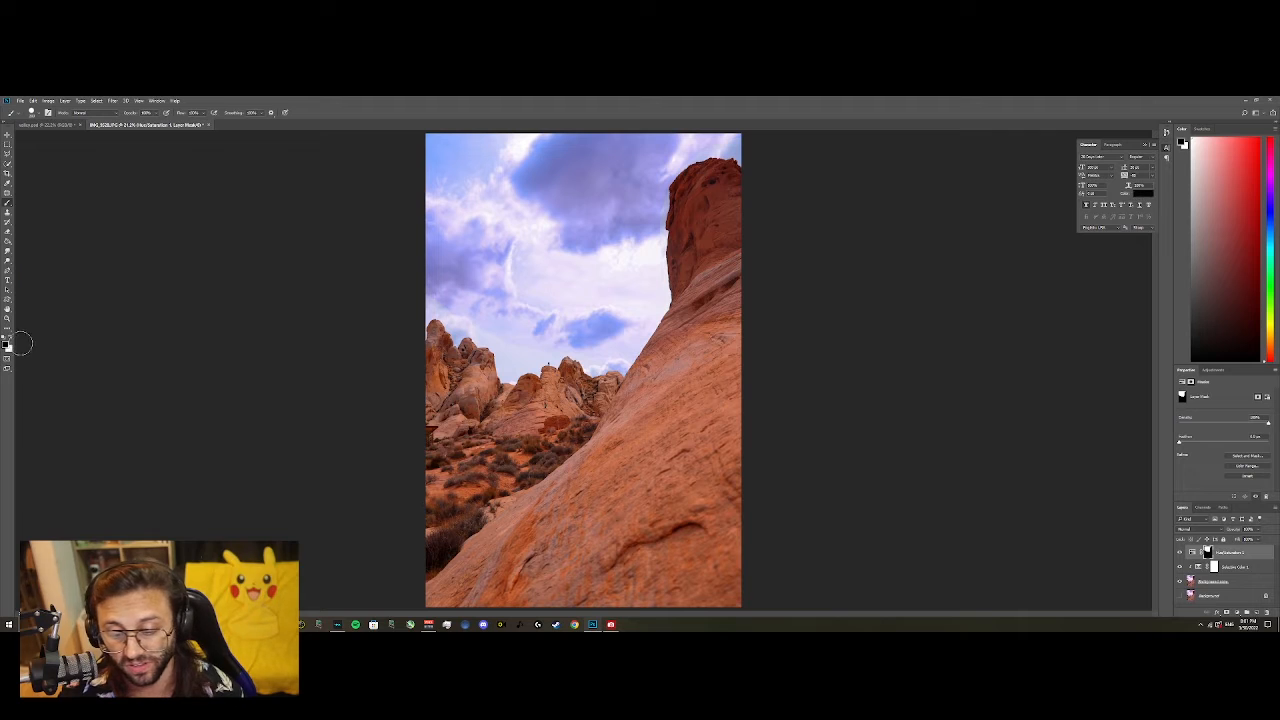
pyautogui.press('x')
pyautogui.press('x')
pyautogui.press('x')
pyautogui.press('x')
pyautogui.press('x')
pyautogui.press('x')
pyautogui.press('x')
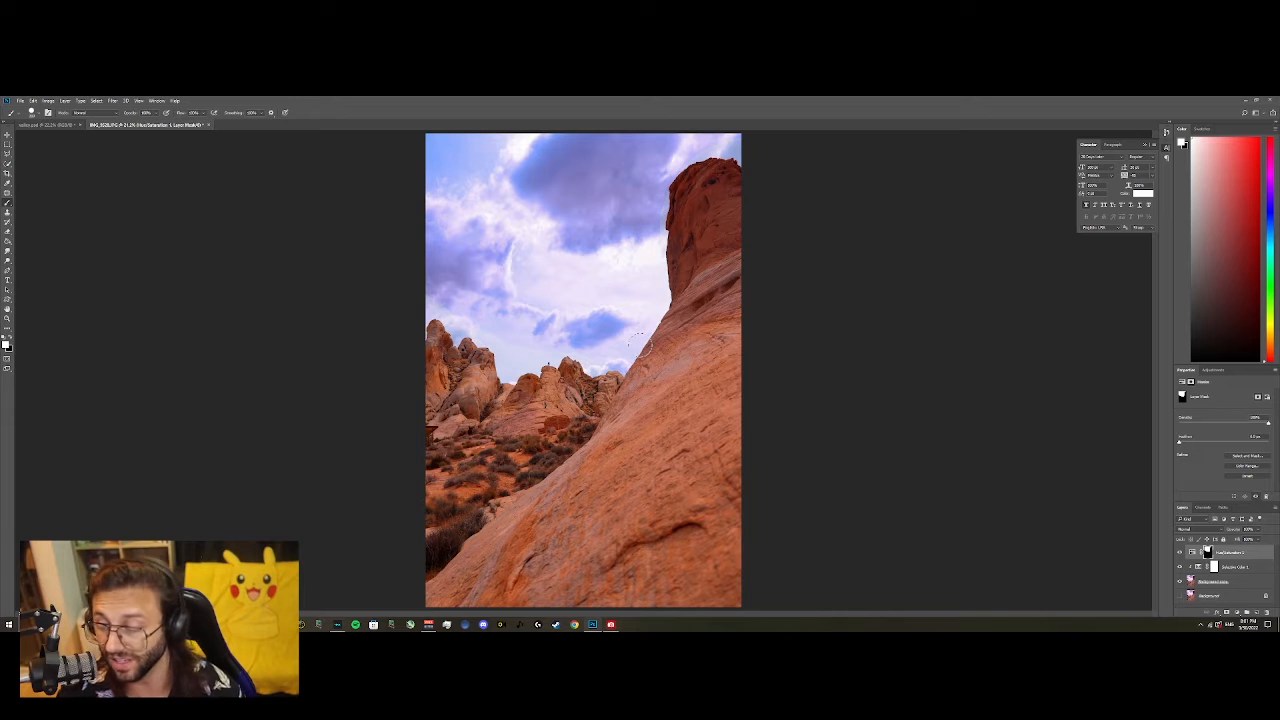
# Lower the brush hardness and paint white on the Hue/Saturation mask across the sky above the distant rocks.
pyautogui.scroll(1, 475, 358)
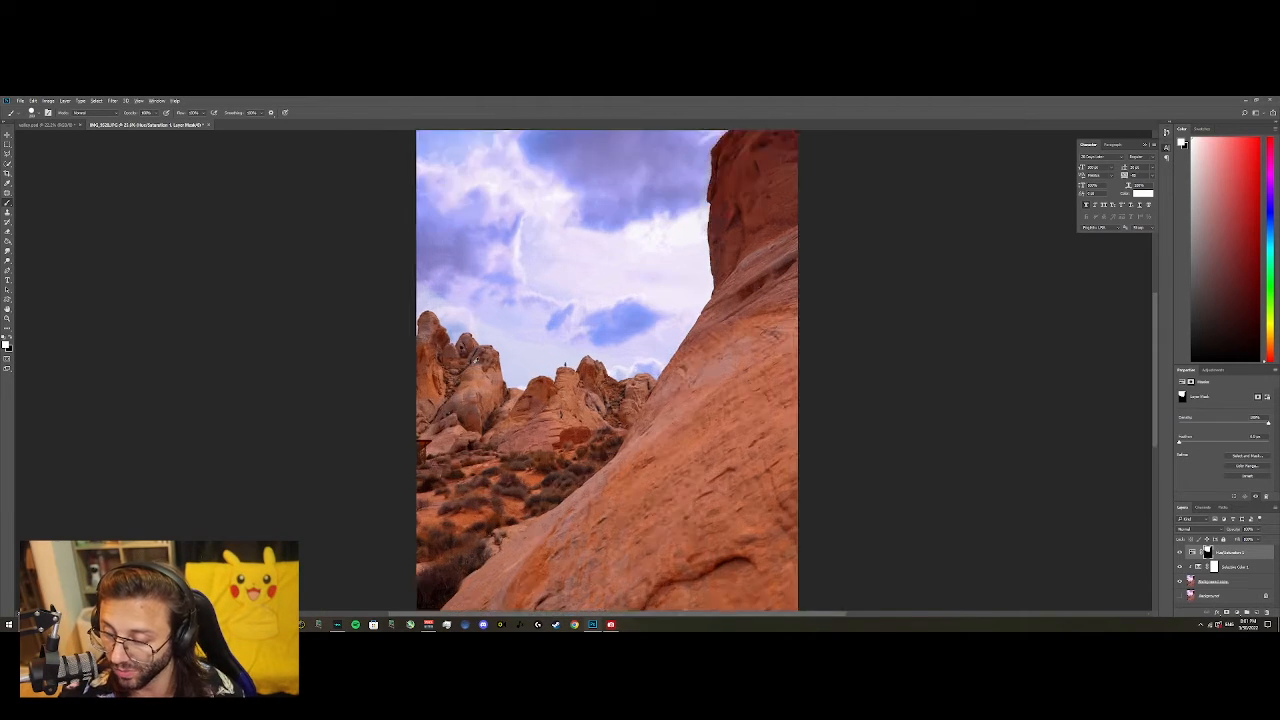
pyautogui.scroll(4, 478, 358)
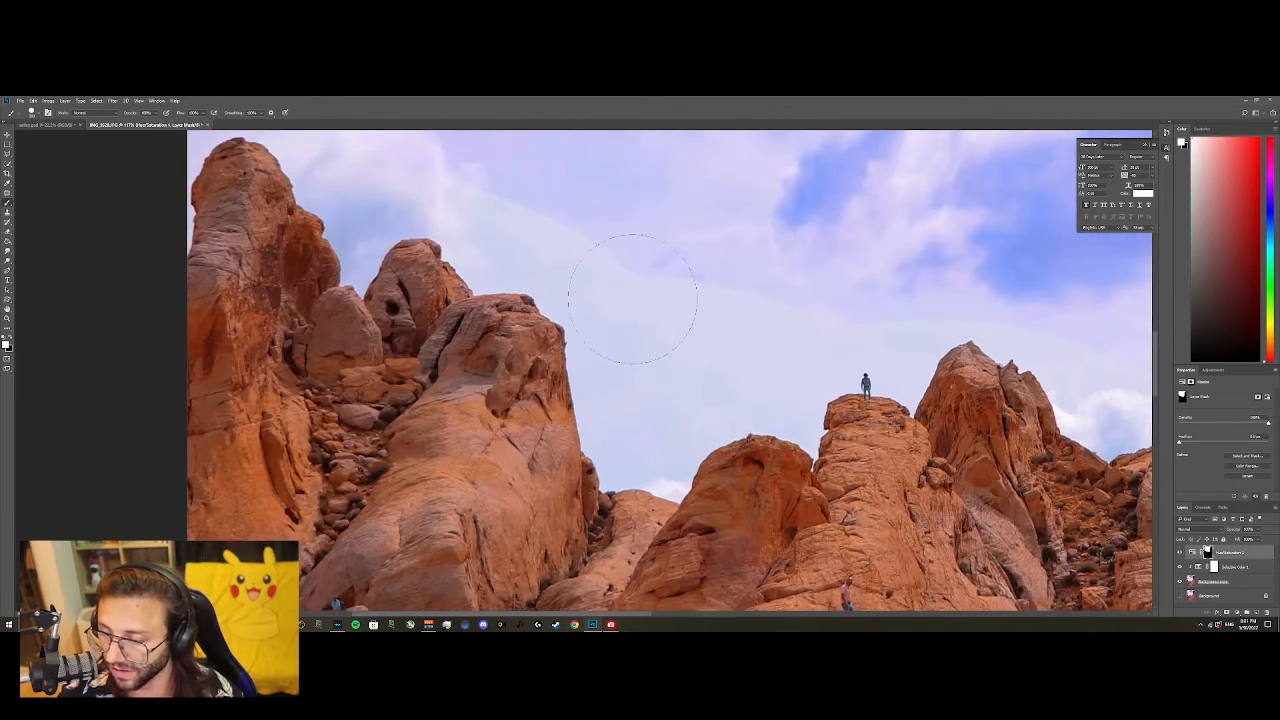
pyautogui.scroll(1, 610, 292)
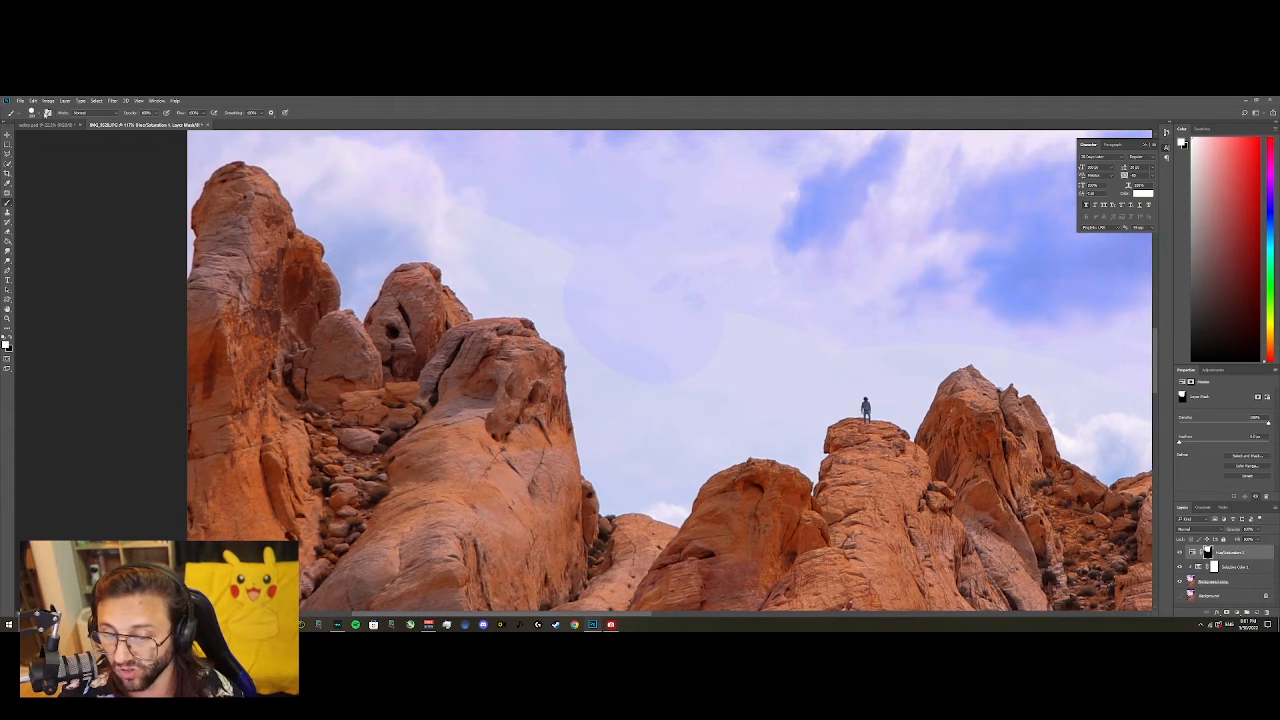
pyautogui.click(36, 114)
pyautogui.moveTo(90, 154); pyautogui.dragTo(47, 154)
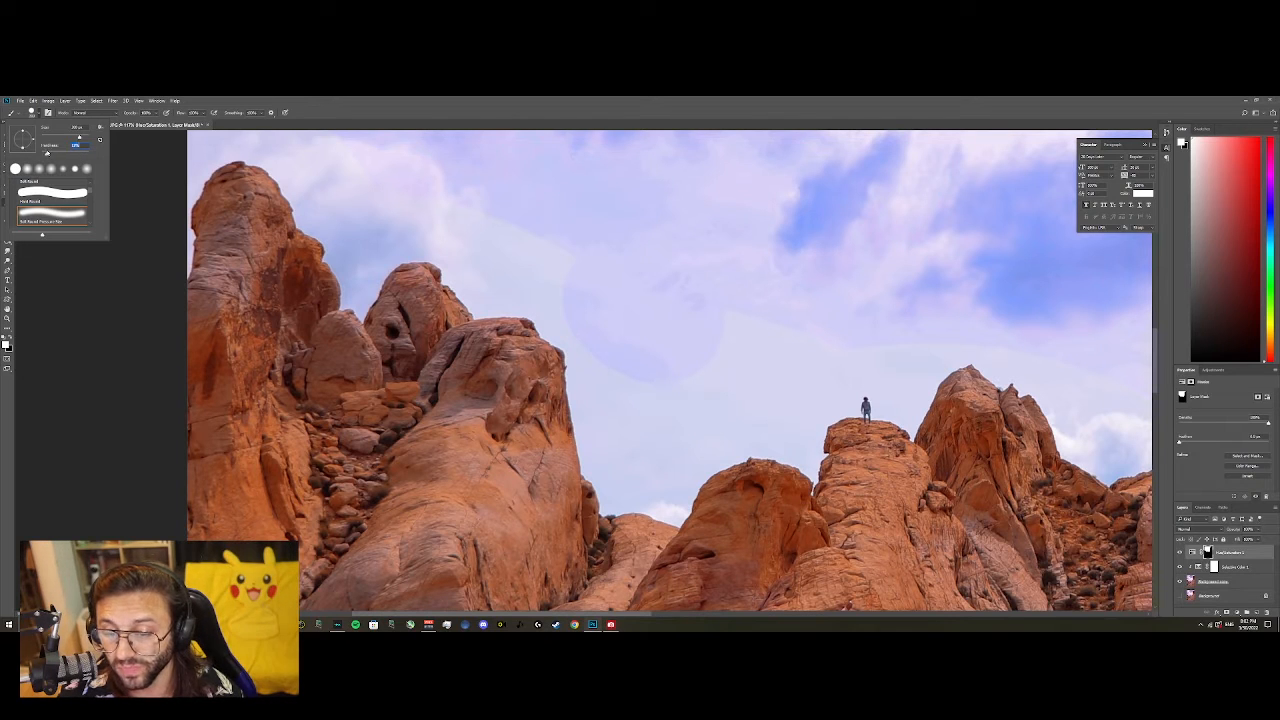
pyautogui.moveTo(560, 243)
pyautogui.mouseDown()
pyautogui.moveTo(622, 313)
pyautogui.moveTo(651, 463)
pyautogui.moveTo(667, 425)
pyautogui.moveTo(790, 380)
pyautogui.moveTo(741, 335)
pyautogui.moveTo(793, 325)
pyautogui.moveTo(828, 337)
pyautogui.moveTo(995, 306)
pyautogui.moveTo(1086, 348)
pyautogui.moveTo(1115, 420)
pyautogui.moveTo(869, 307)
pyautogui.moveTo(888, 338)
pyautogui.mouseUp()
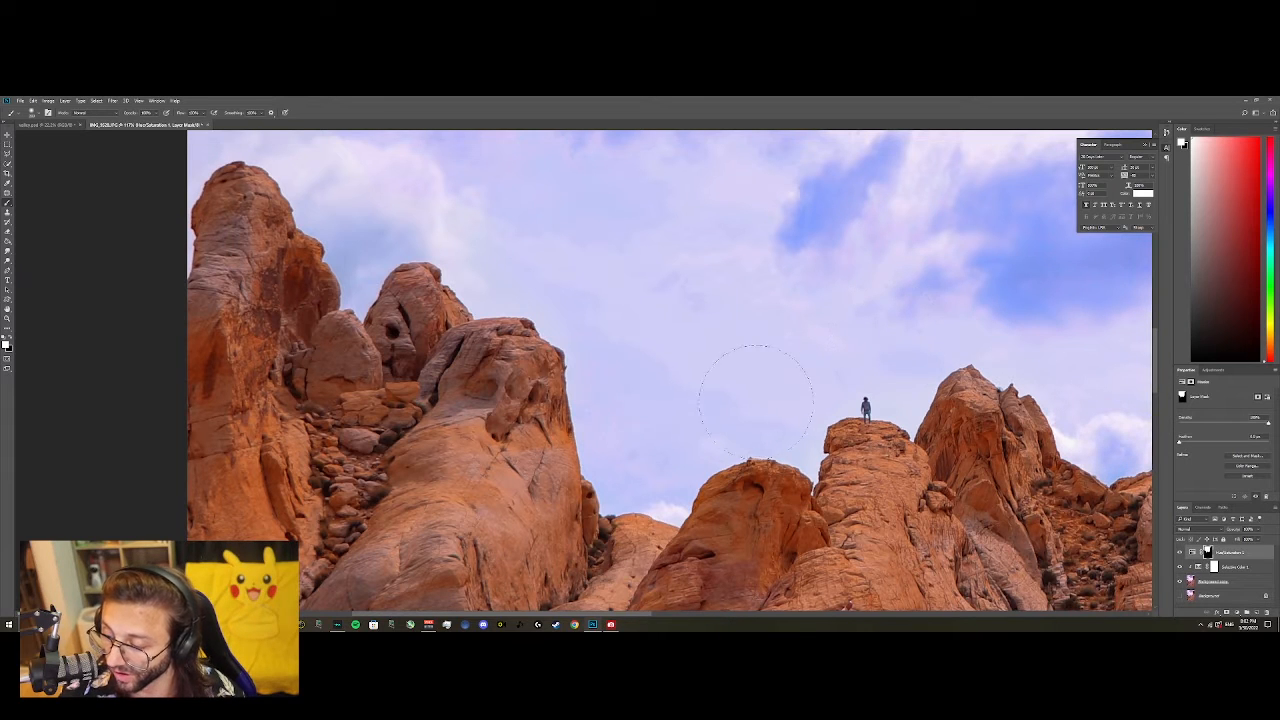
# Paint white on the Hue/Saturation mask along the sky edge beside the tall rock tower.
pyautogui.scroll(3, 563, 357)
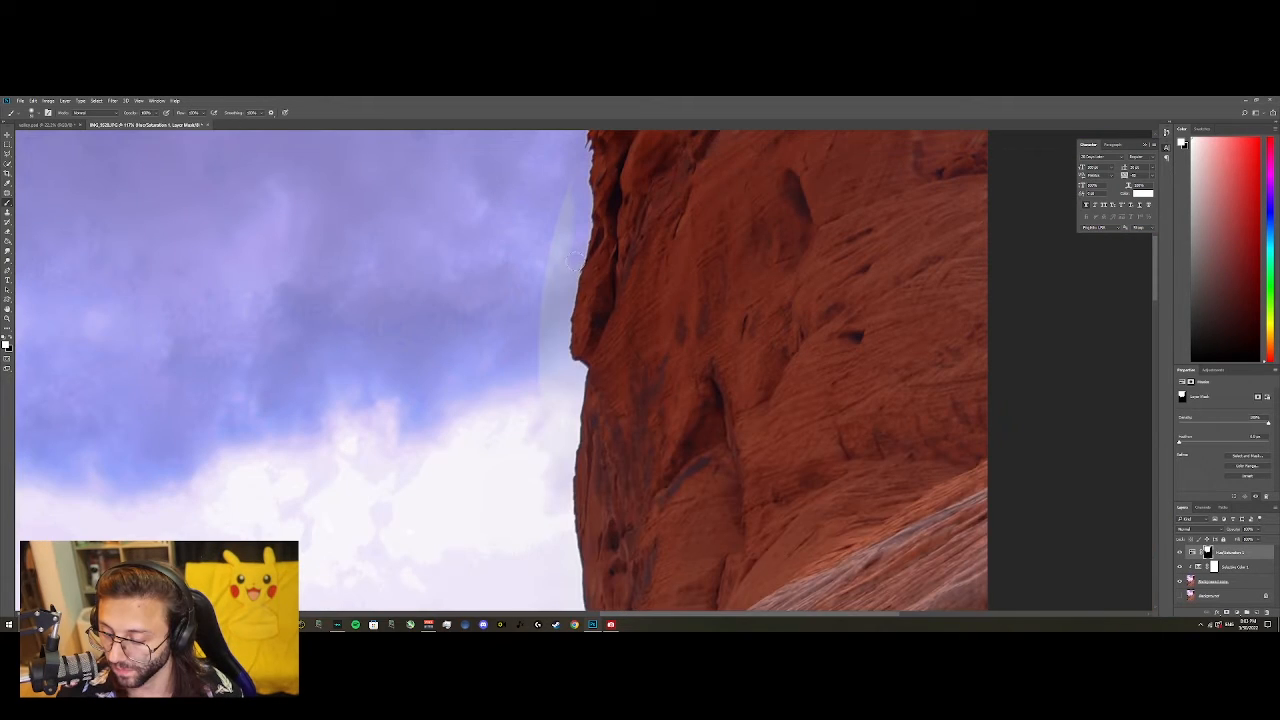
pyautogui.moveTo(584, 262); pyautogui.dragTo(563, 314)
pyautogui.hotkey('ctrl', '0')
# Add a second Hue/Saturation adjustment layer above the first one.
pyautogui.click(65, 101)
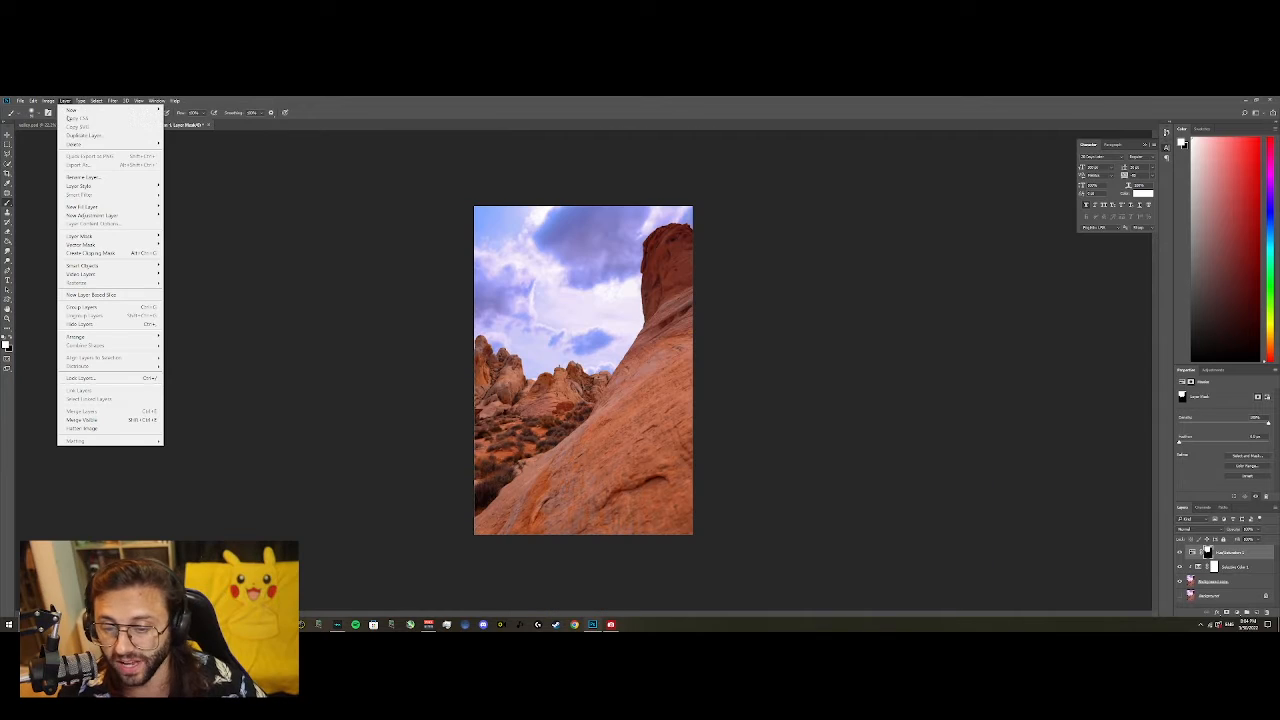
pyautogui.moveTo(130, 215)
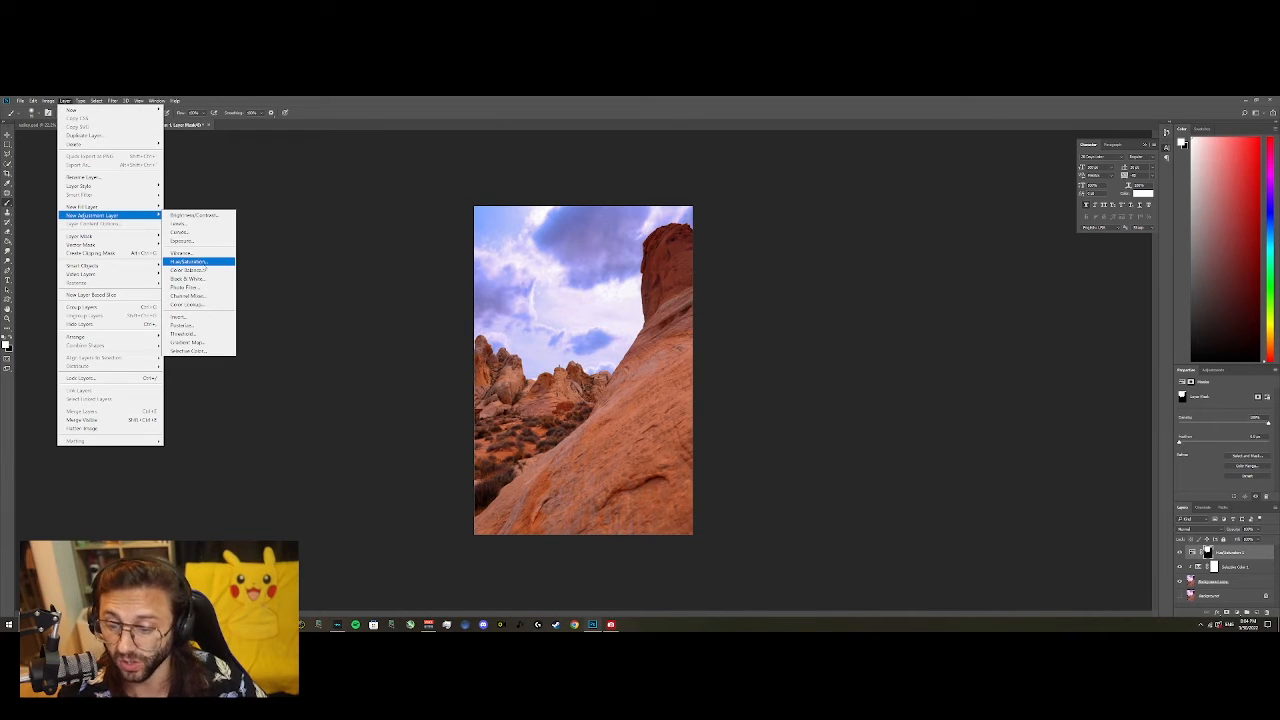
pyautogui.click(200, 293)
pyautogui.press('Return')
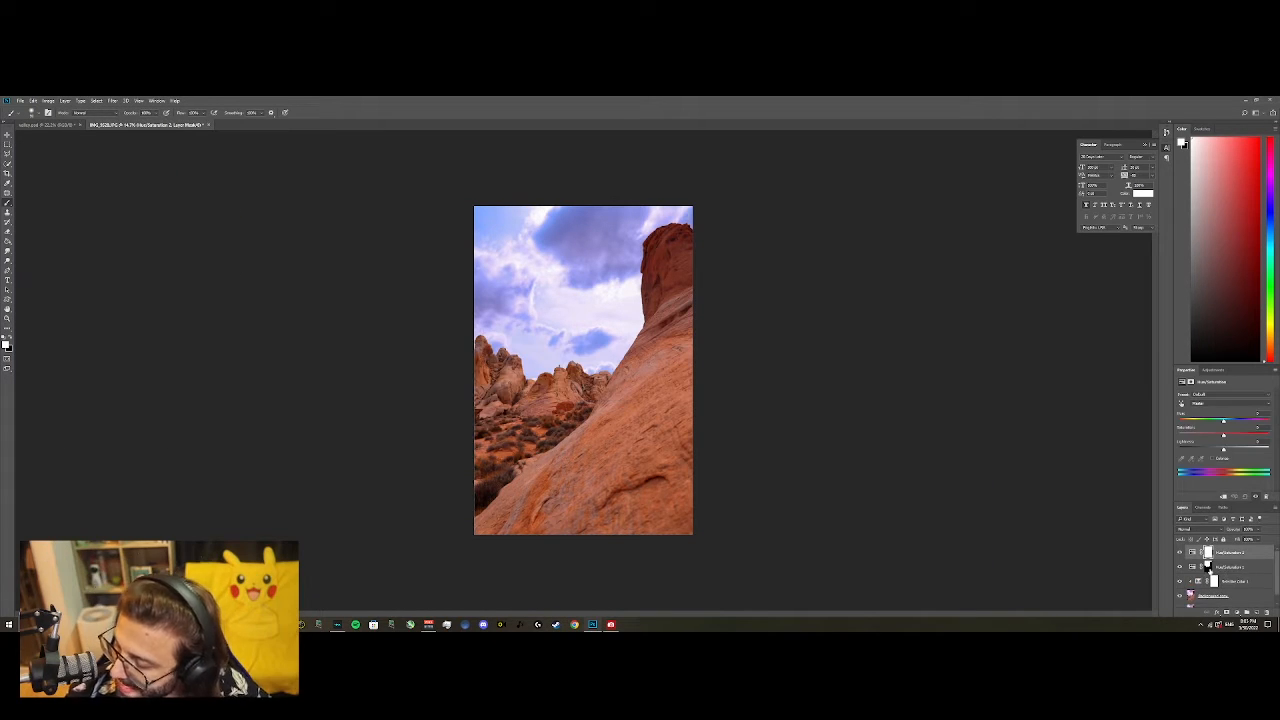
# Load the first Hue/Saturation layer's mask as a selection covering the sky, and inspect its edge along the rocks.
pyautogui.click(1208, 566)
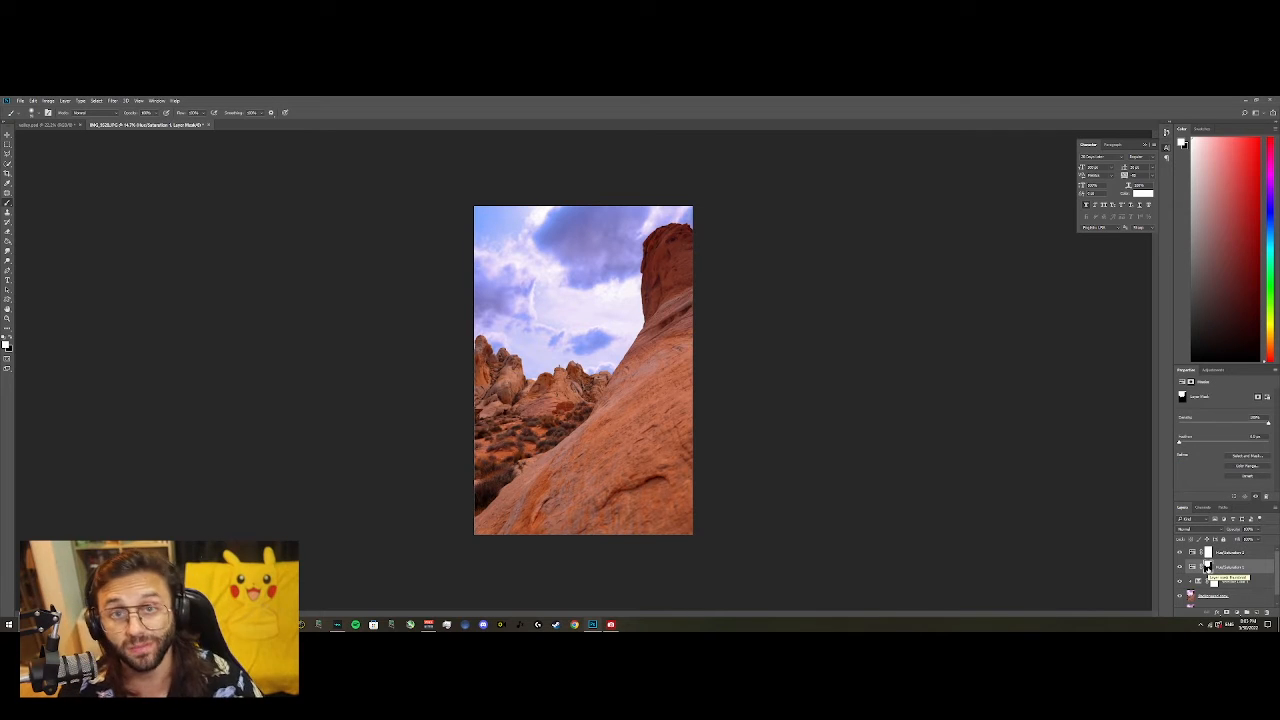
pyautogui.rightClick(1208, 566)
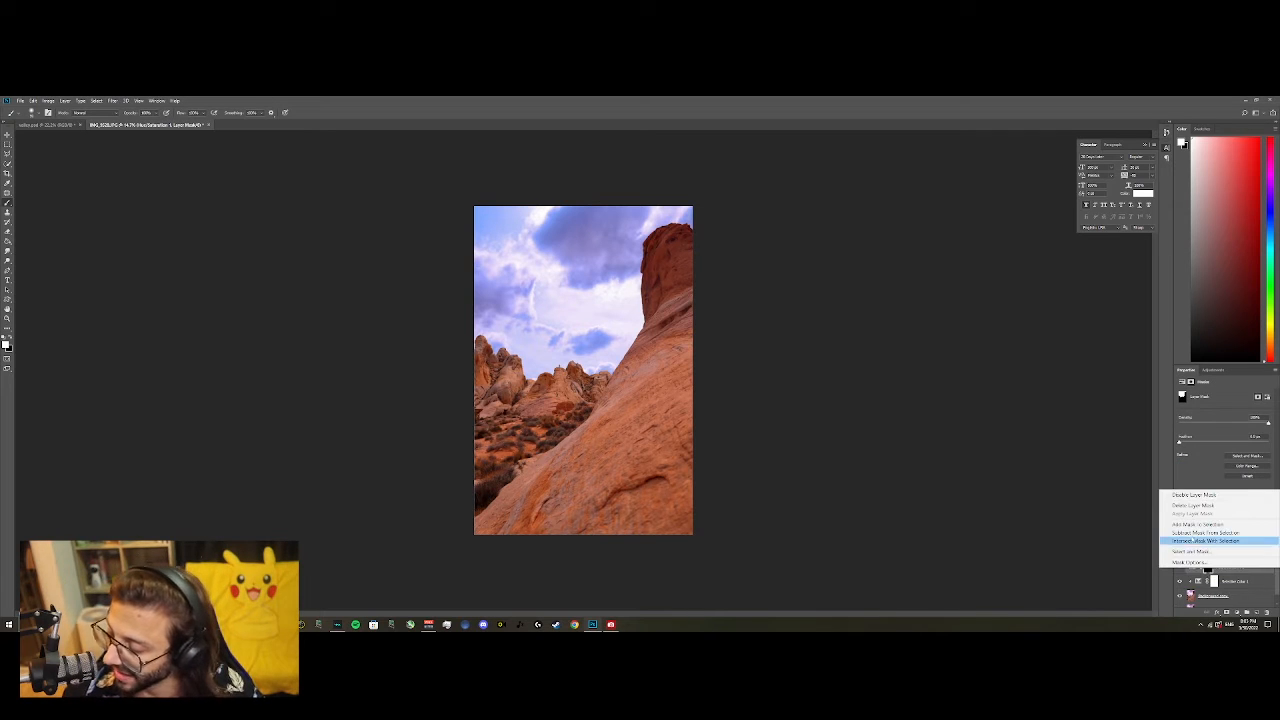
pyautogui.click(1200, 524)
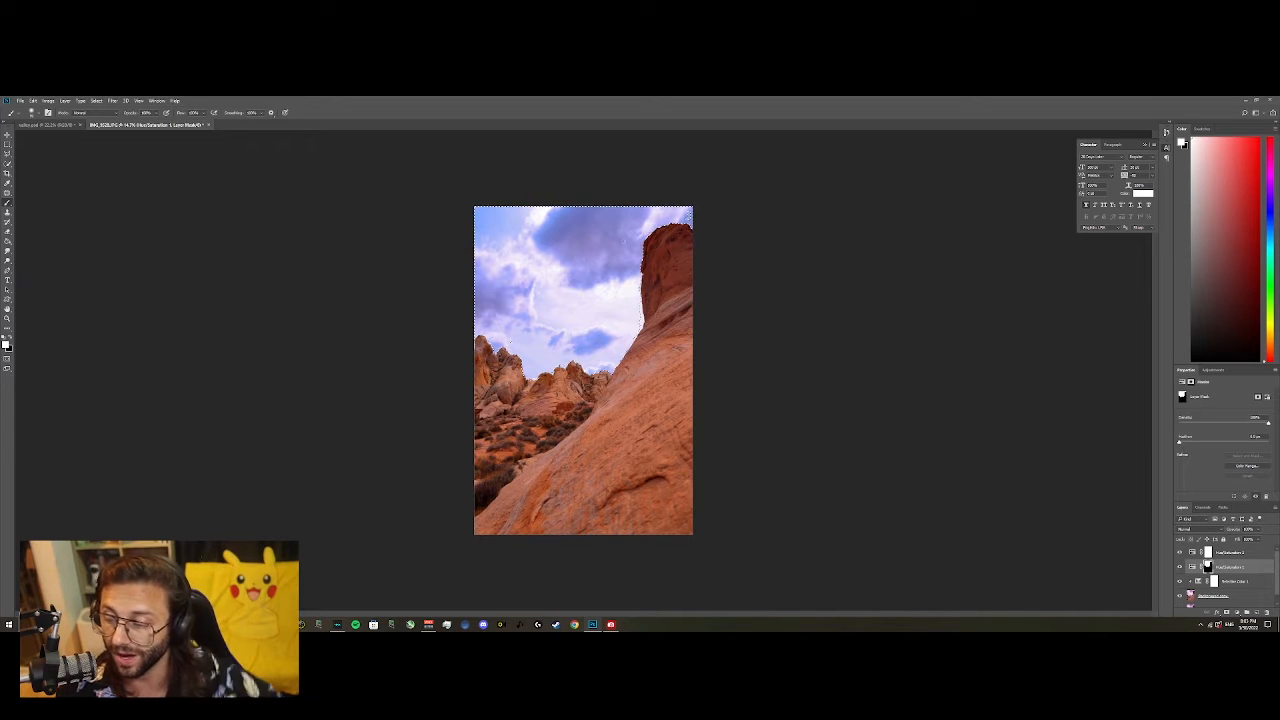
pyautogui.scroll(10, 615, 343)
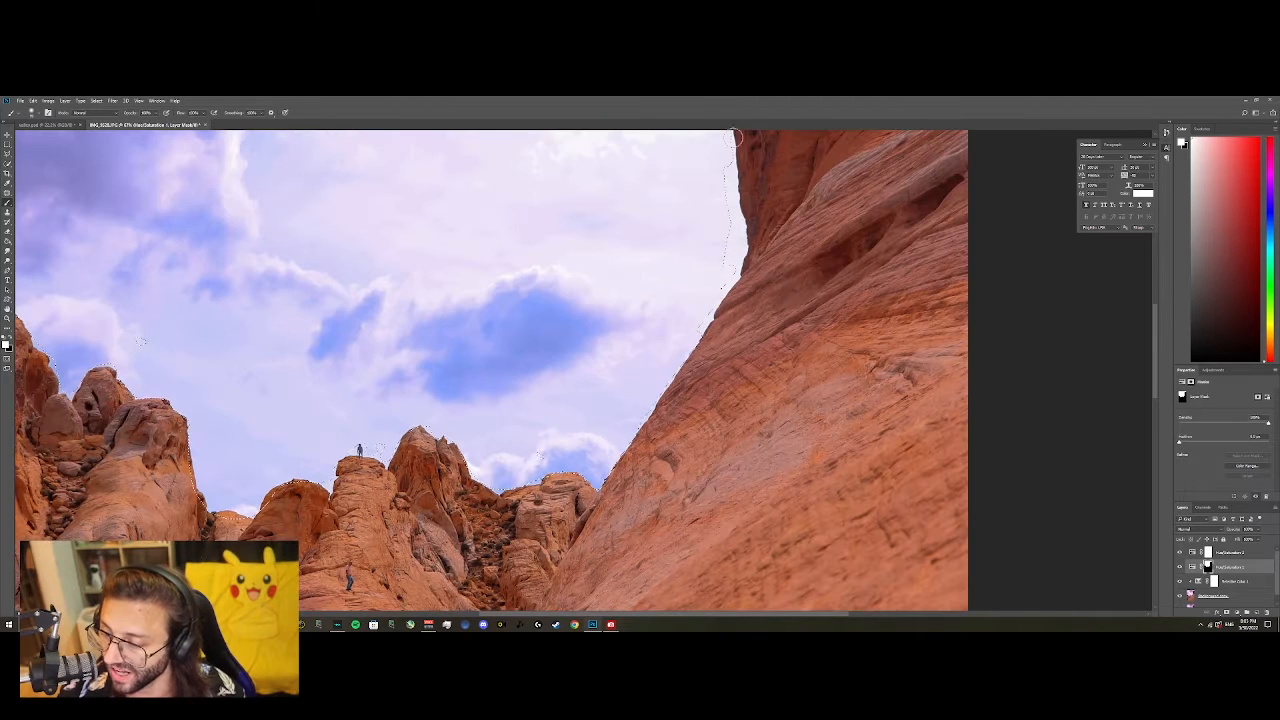
# Paint the selected sky black with an enlarged brush on the second Hue/Saturation layer's mask, and clear the selection.
pyautogui.click(1208, 552)
pyautogui.hotkey('ctrl', '0')
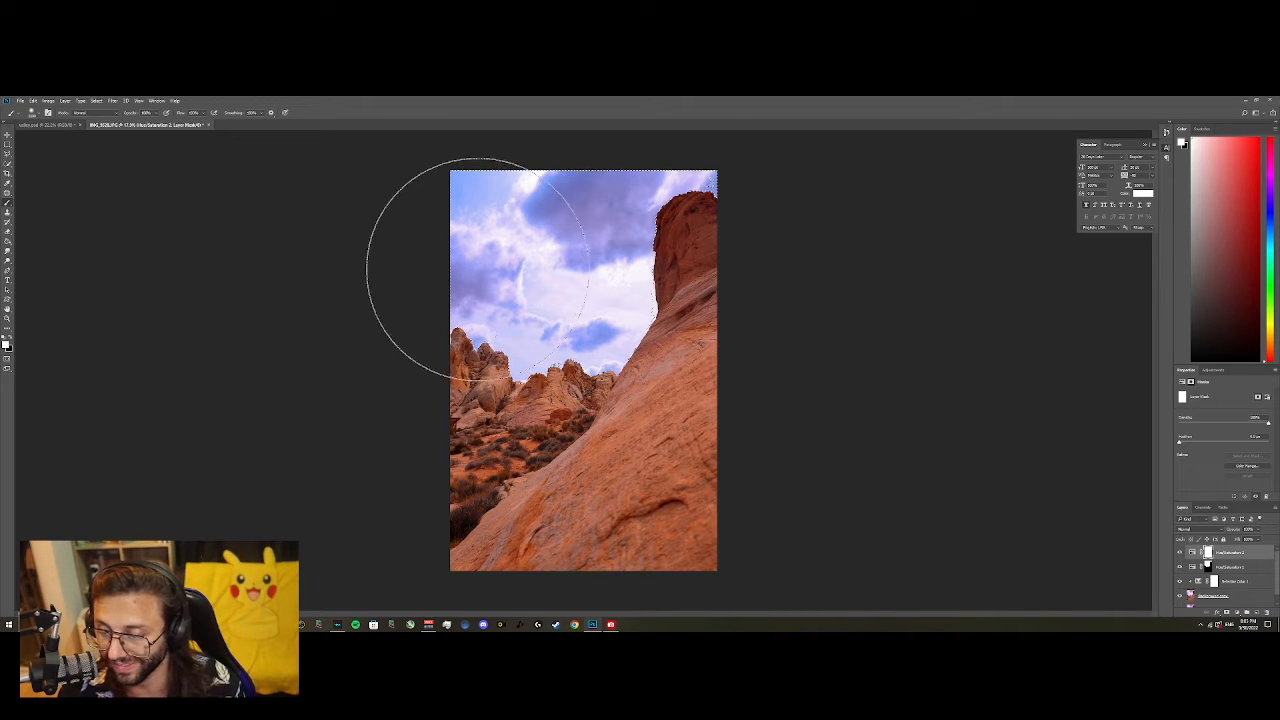
pyautogui.press(']')
pyautogui.press(']')
pyautogui.press(']')
pyautogui.press(']')
pyautogui.press(']')
pyautogui.press(']')
pyautogui.press(']')
pyautogui.press(']')
pyautogui.press(']')
pyautogui.press(']')
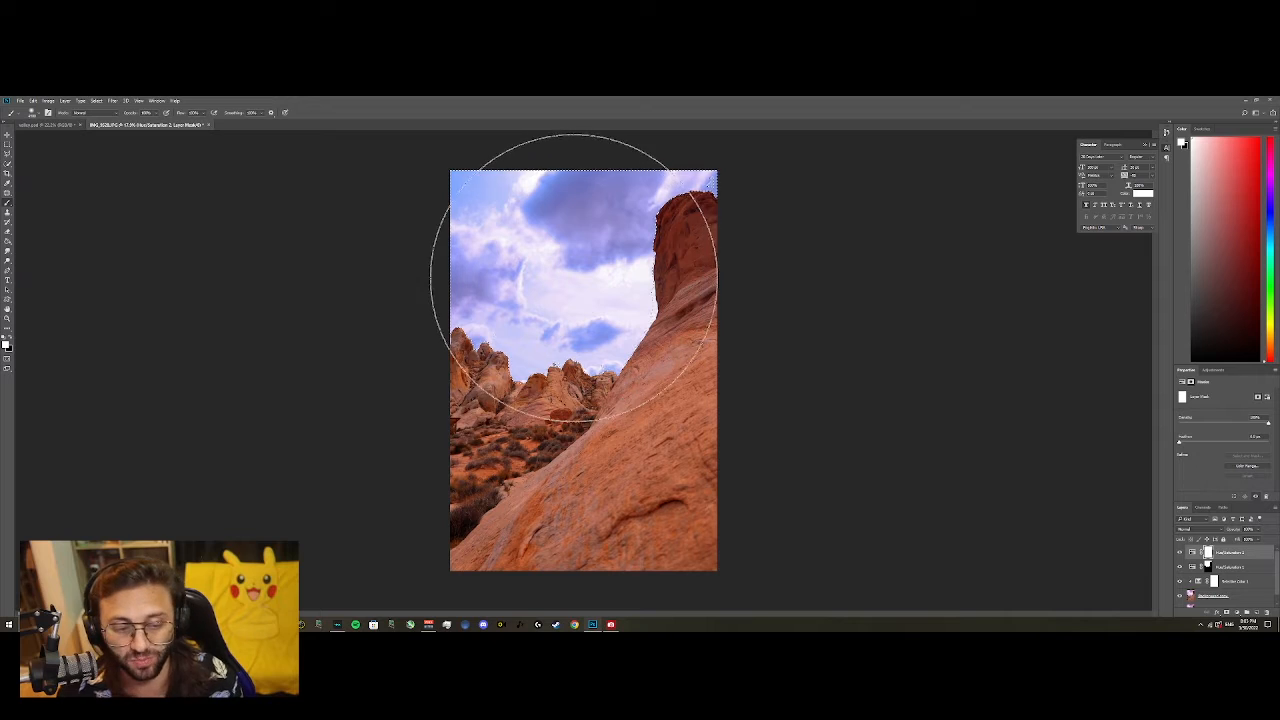
pyautogui.press('m')
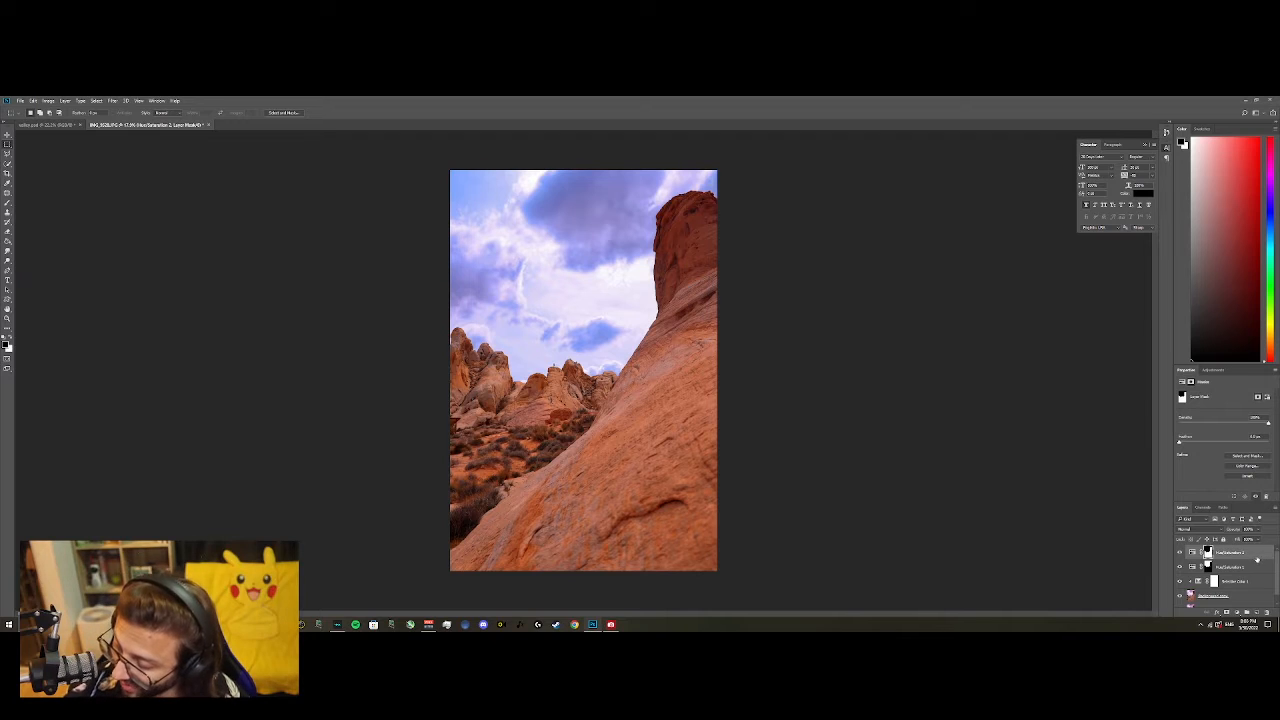
# Slightly raise the saturation of the second Hue/Saturation layer, and hide the layer to compare its effect on the rocks.
pyautogui.click(1193, 552)
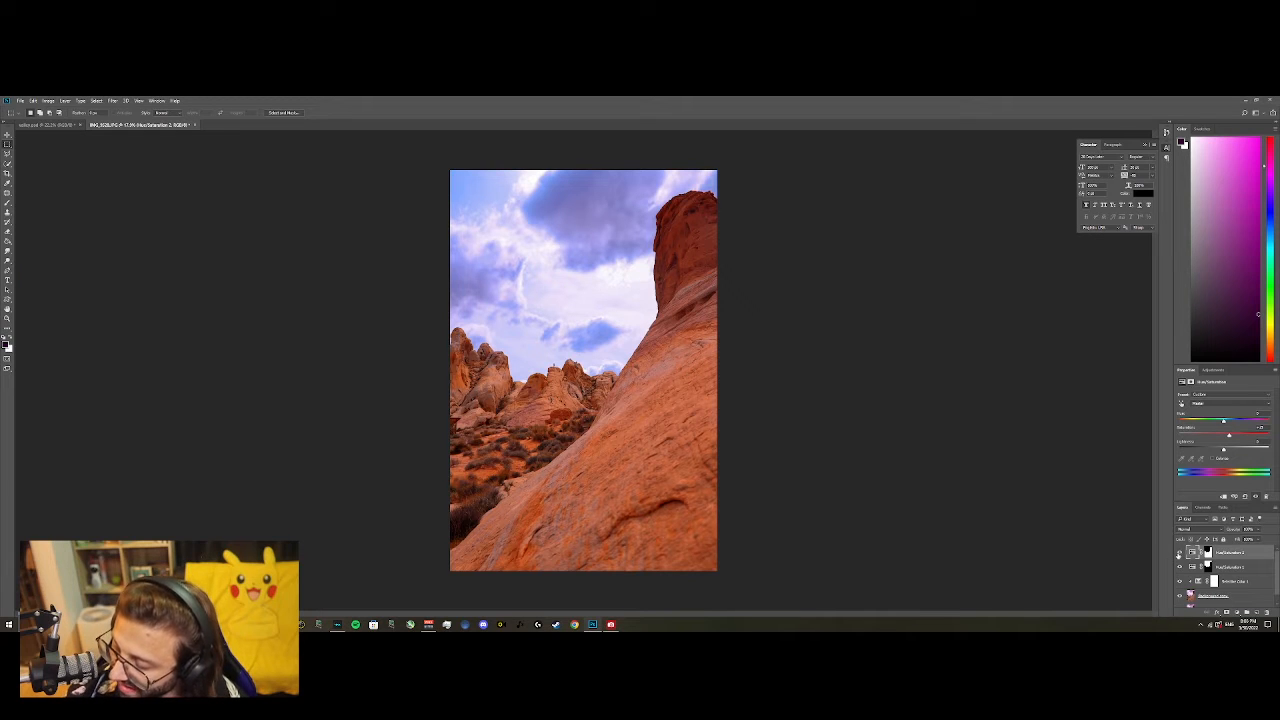
pyautogui.click(1179, 553)
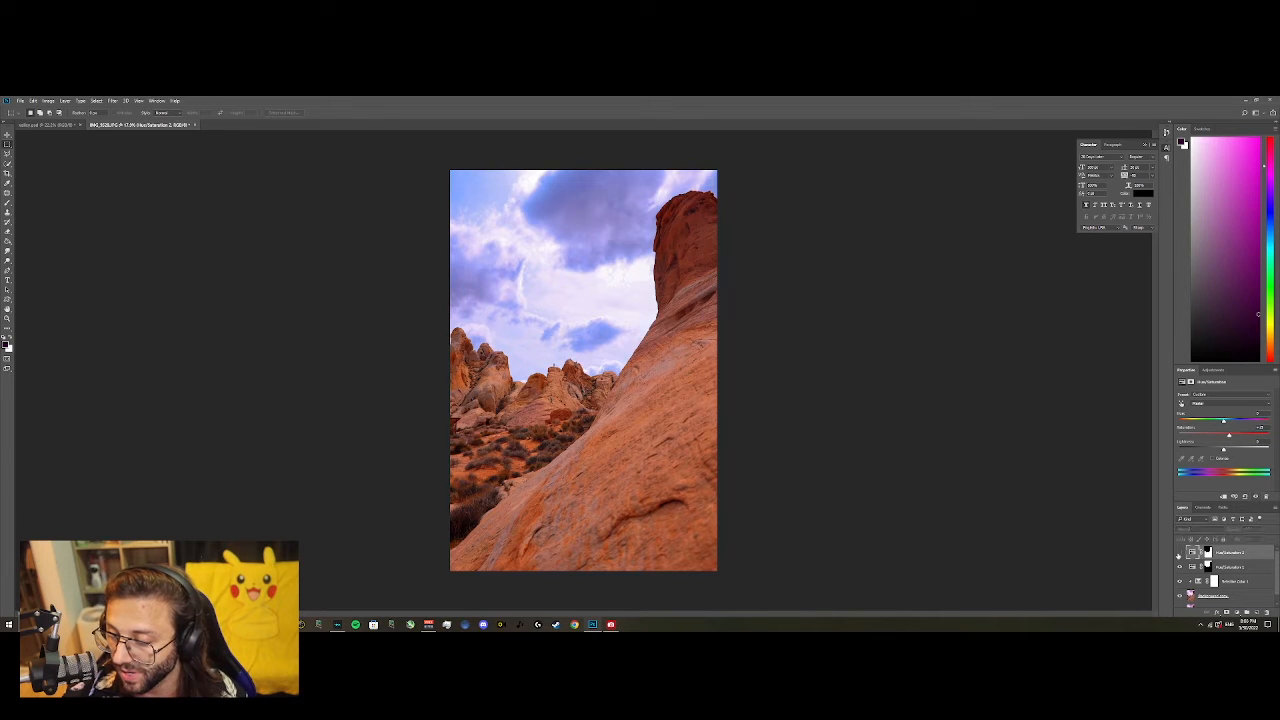
# Show the second Hue/Saturation layer again, and examine the standing and walking figures on the rocks up close.
pyautogui.click(1179, 553)
pyautogui.click(1179, 553)
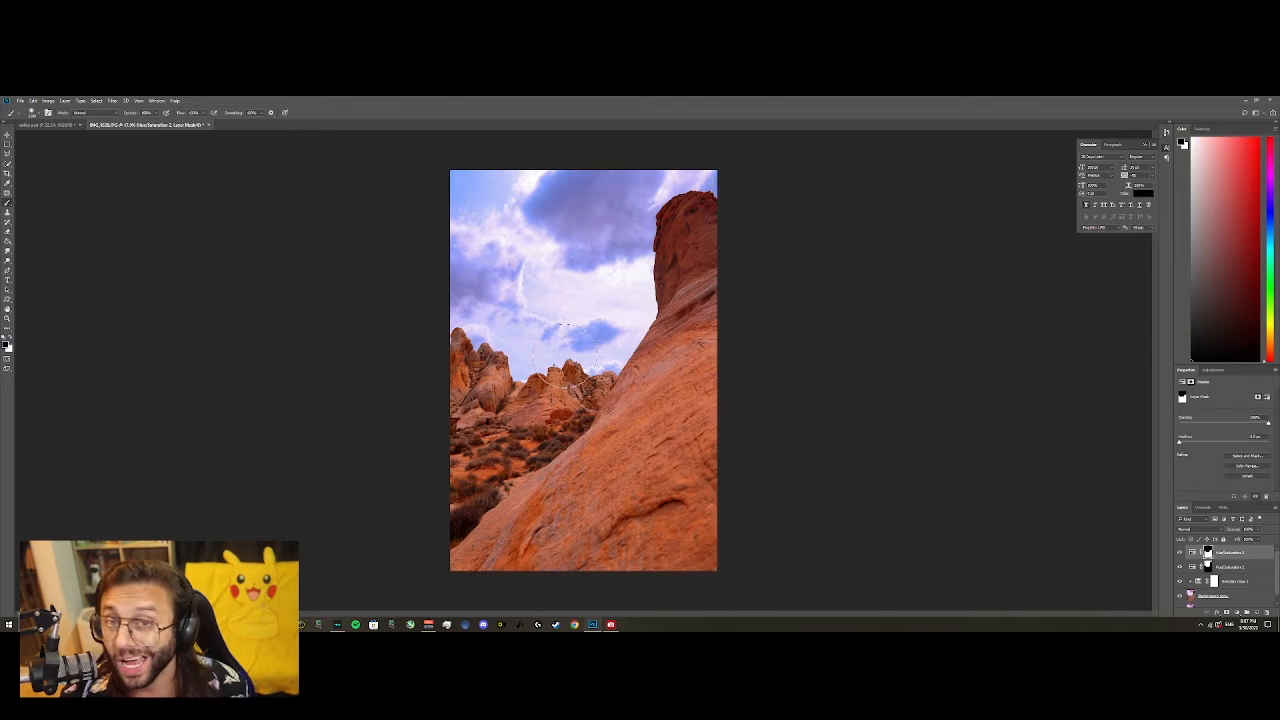
pyautogui.scroll(8, 555, 385)
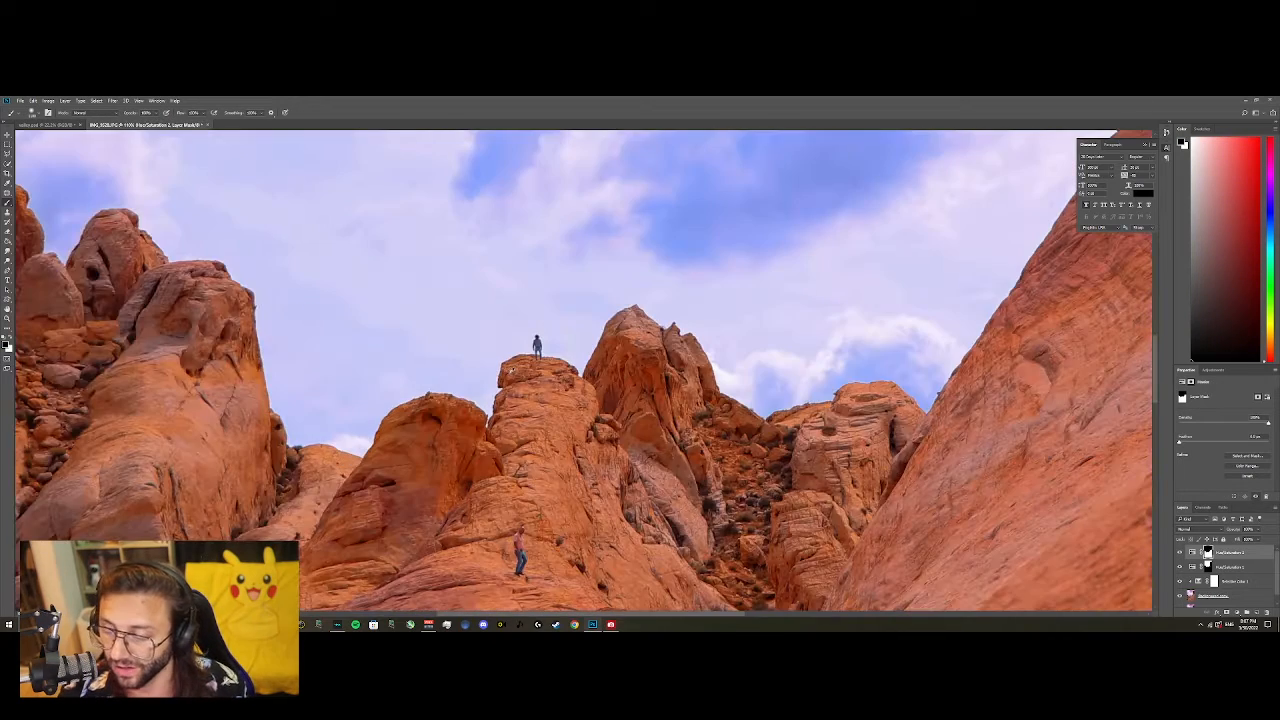
pyautogui.scroll(5, 505, 365)
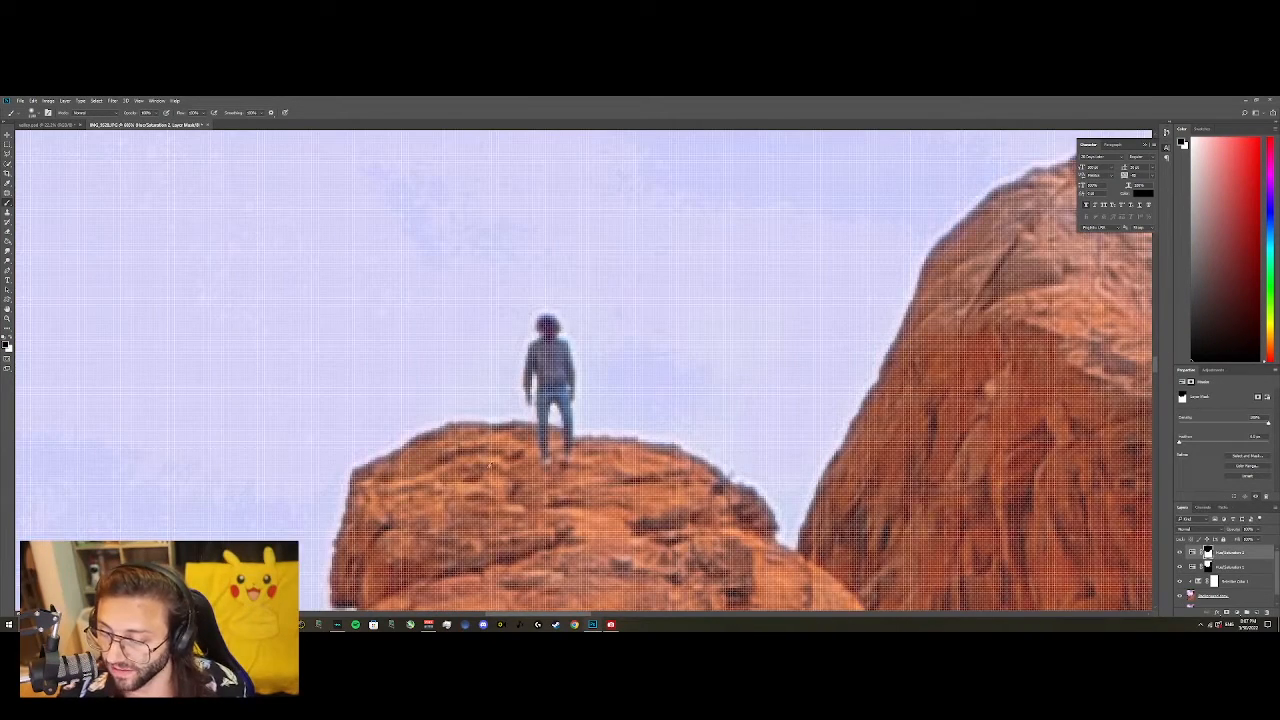
pyautogui.scroll(-10, 566, 410)
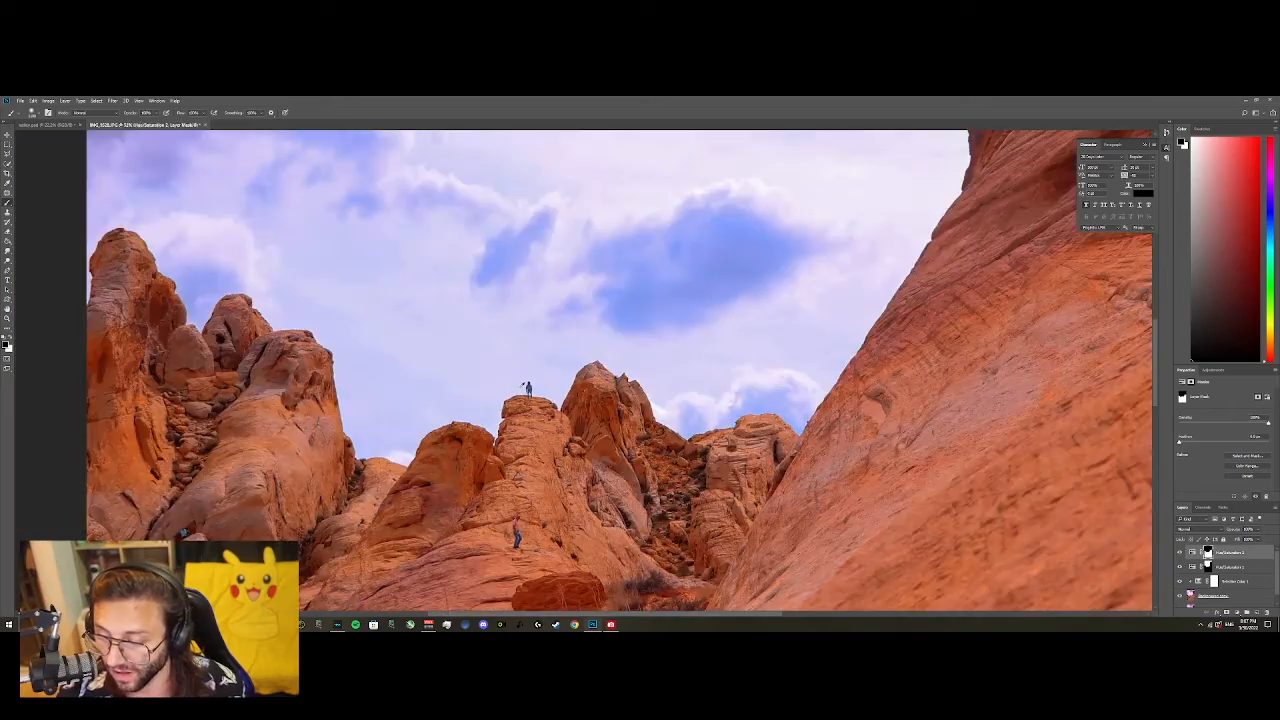
pyautogui.scroll(8, 505, 390)
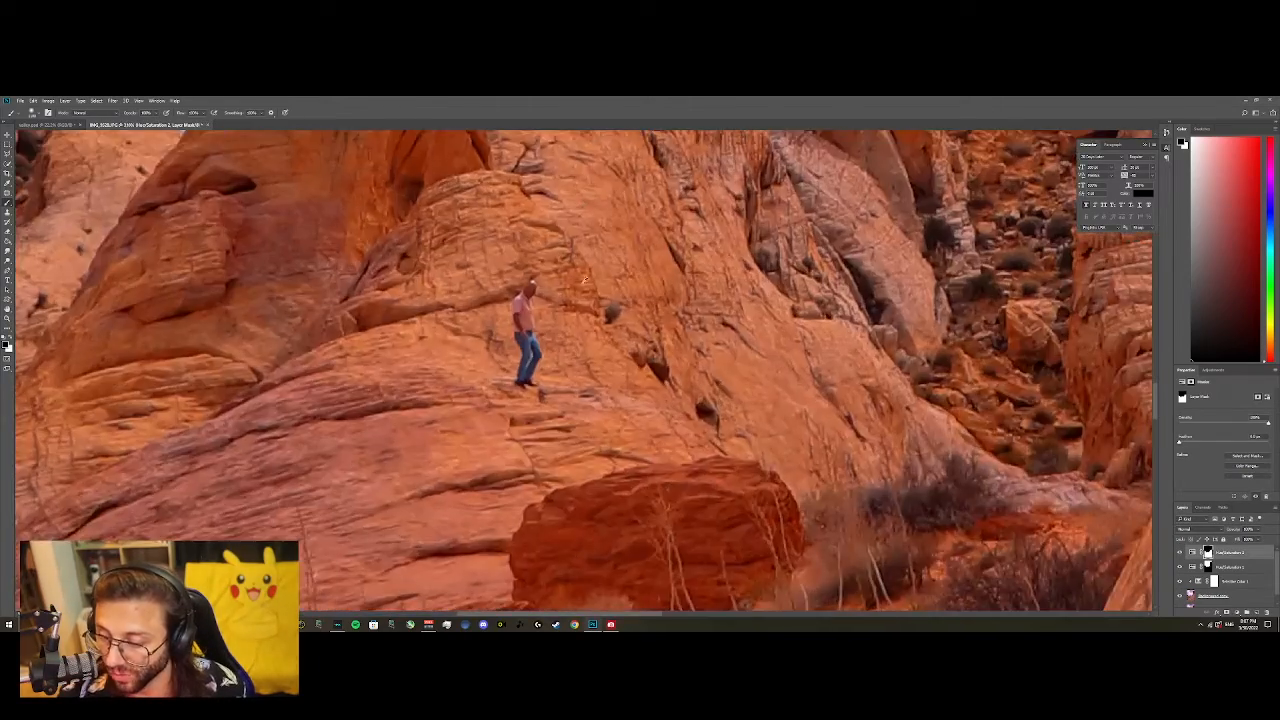
pyautogui.scroll(-3, 475, 342)
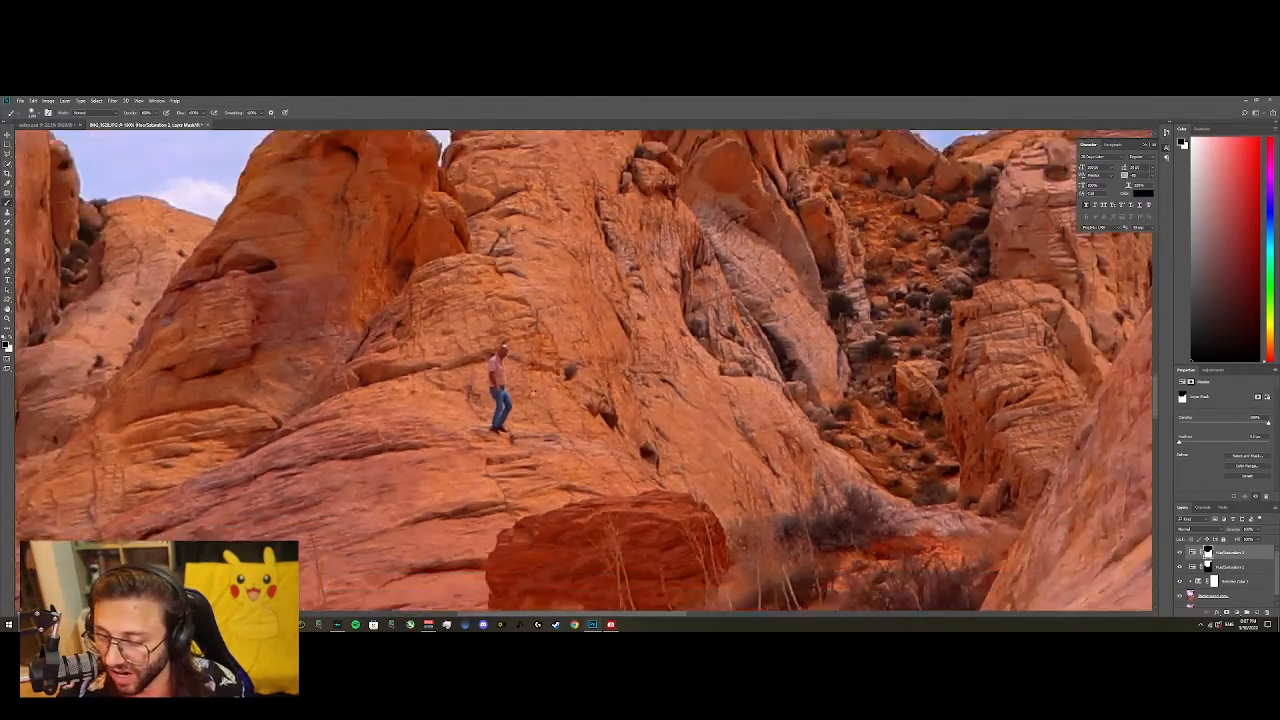
pyautogui.scroll(8, 560, 350)
pyautogui.scroll(-8, 656, 212)
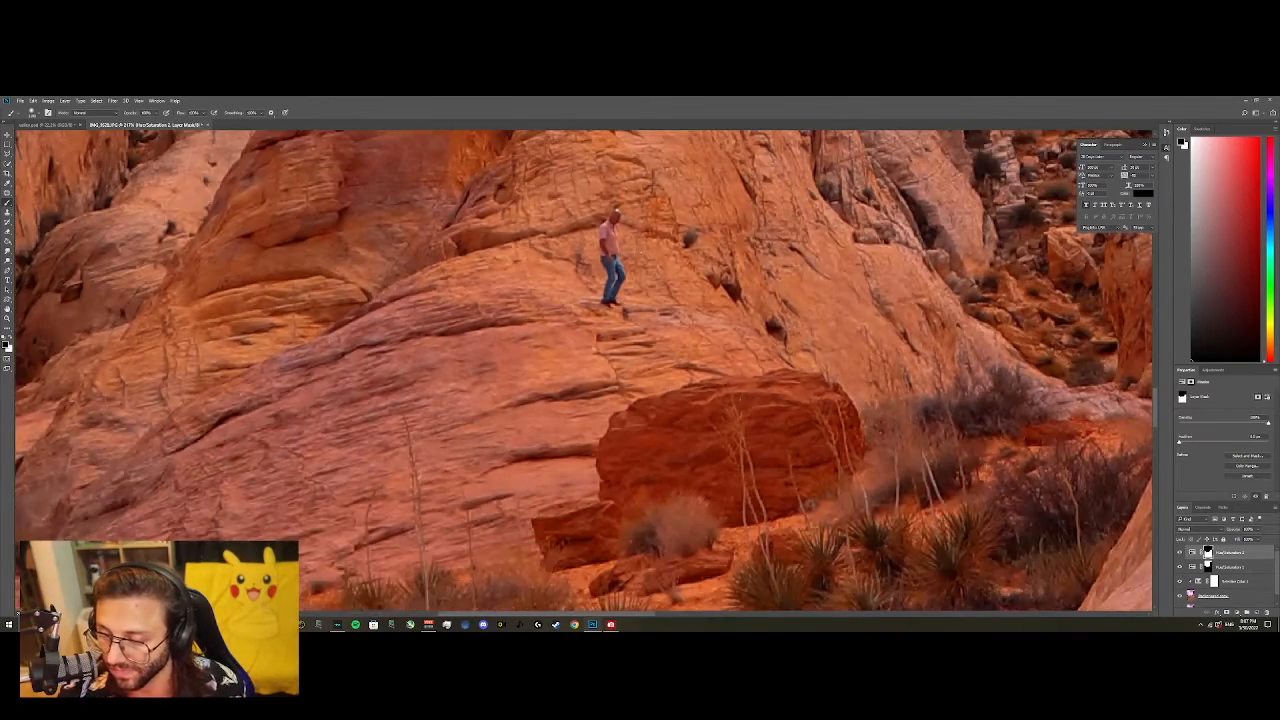
pyautogui.scroll(3, 656, 212)
# On the Background copy layer, set up a small Clone Stamp brush and paint rock over the walking figure's head and upper body.
pyautogui.click(1213, 595)
pyautogui.click(7, 212)
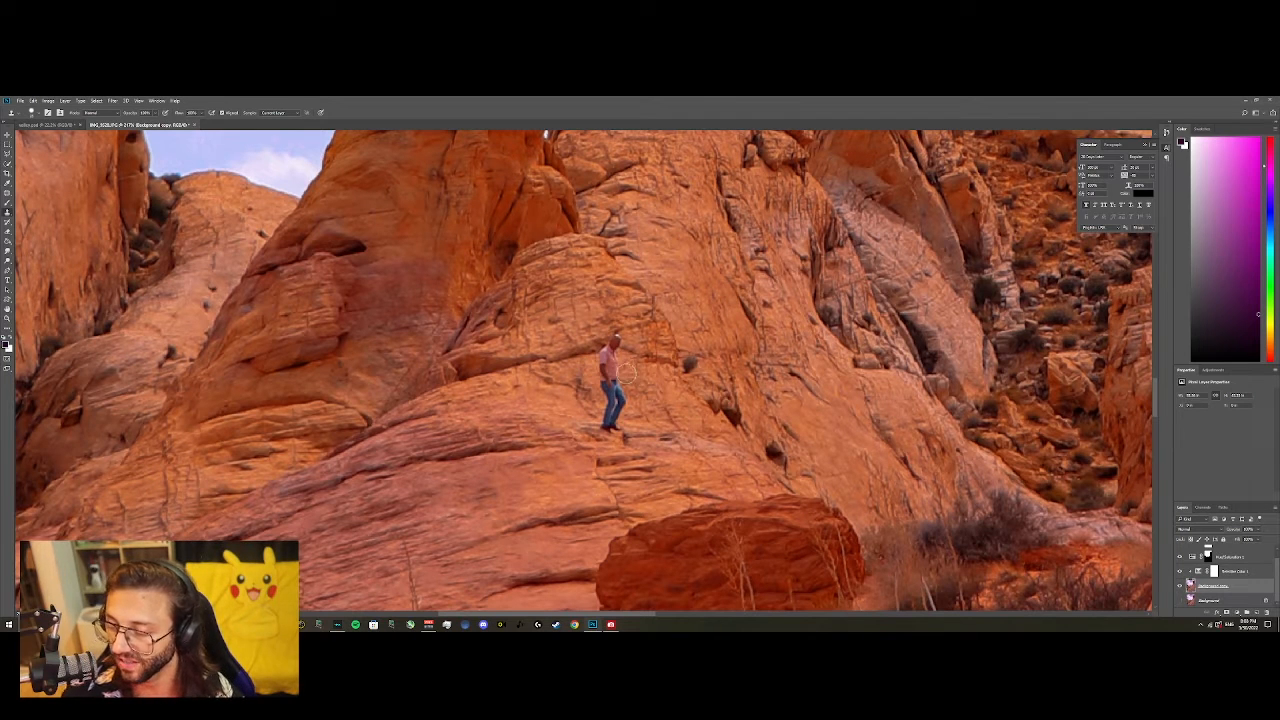
pyautogui.click(36, 113)
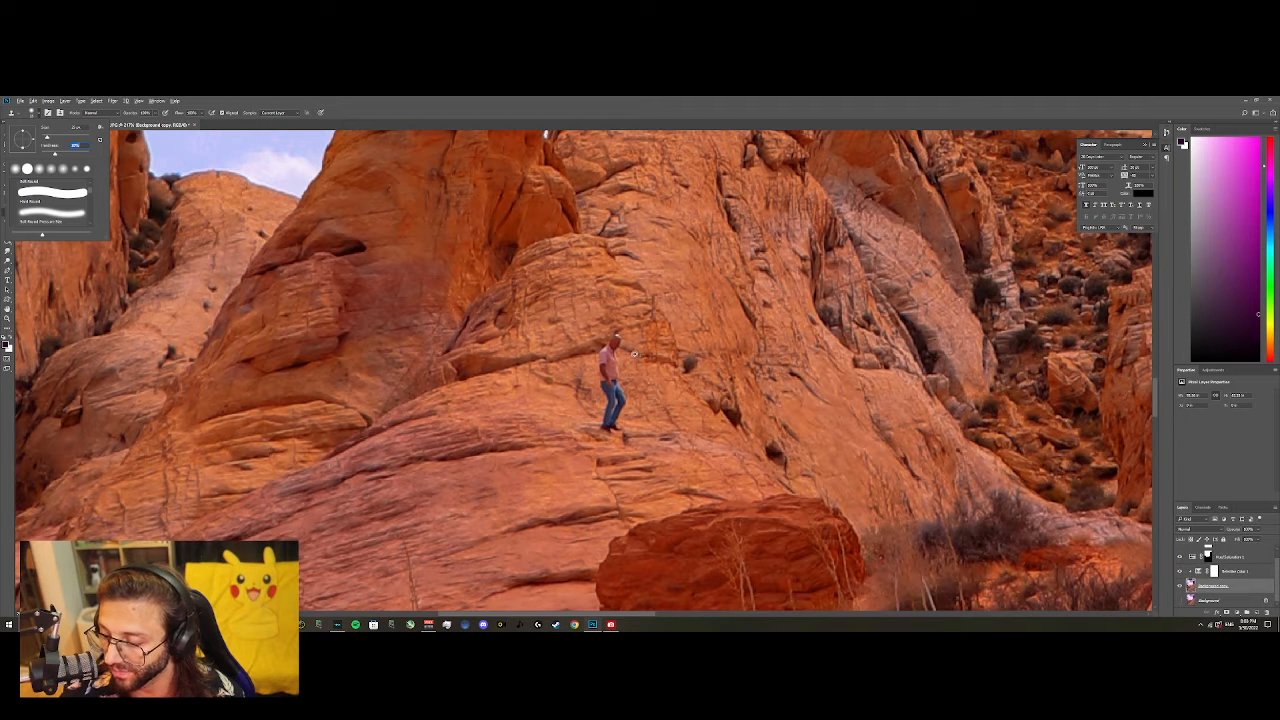
pyautogui.press('Return')
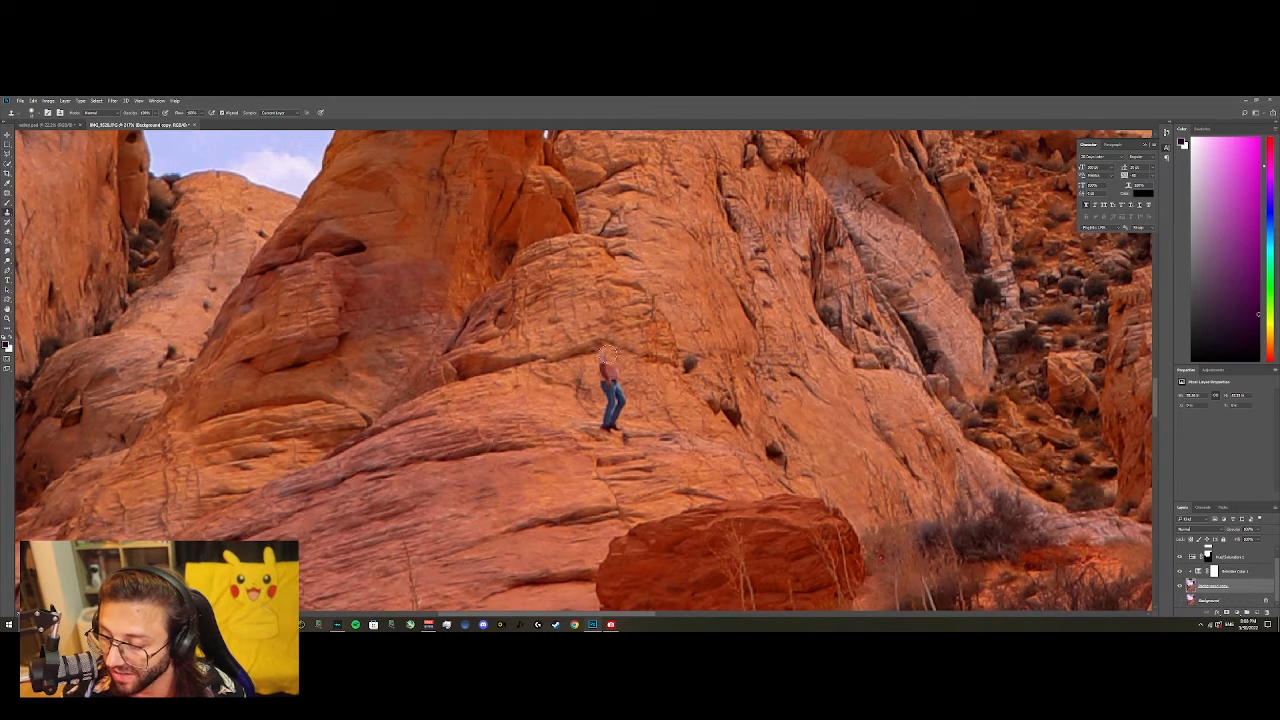
pyautogui.moveTo(605, 356); pyautogui.dragTo(621, 375)
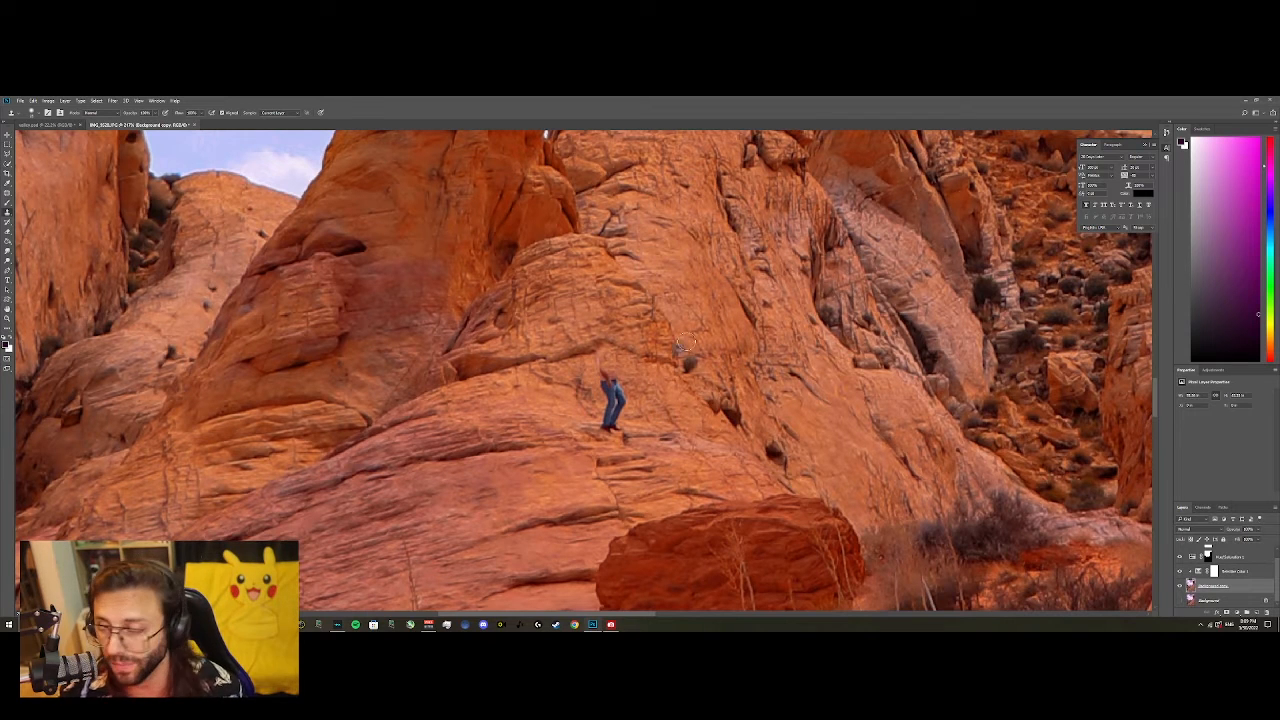
# Try cloning the paler distant rock face over the area around the walking figure, and undo the stroke.
pyautogui.keyDown('alt'); pyautogui.click(904, 232); pyautogui.keyUp('alt')
pyautogui.moveTo(591, 350)
pyautogui.mouseDown()
pyautogui.moveTo(586, 374)
pyautogui.moveTo(652, 377)
pyautogui.mouseUp()
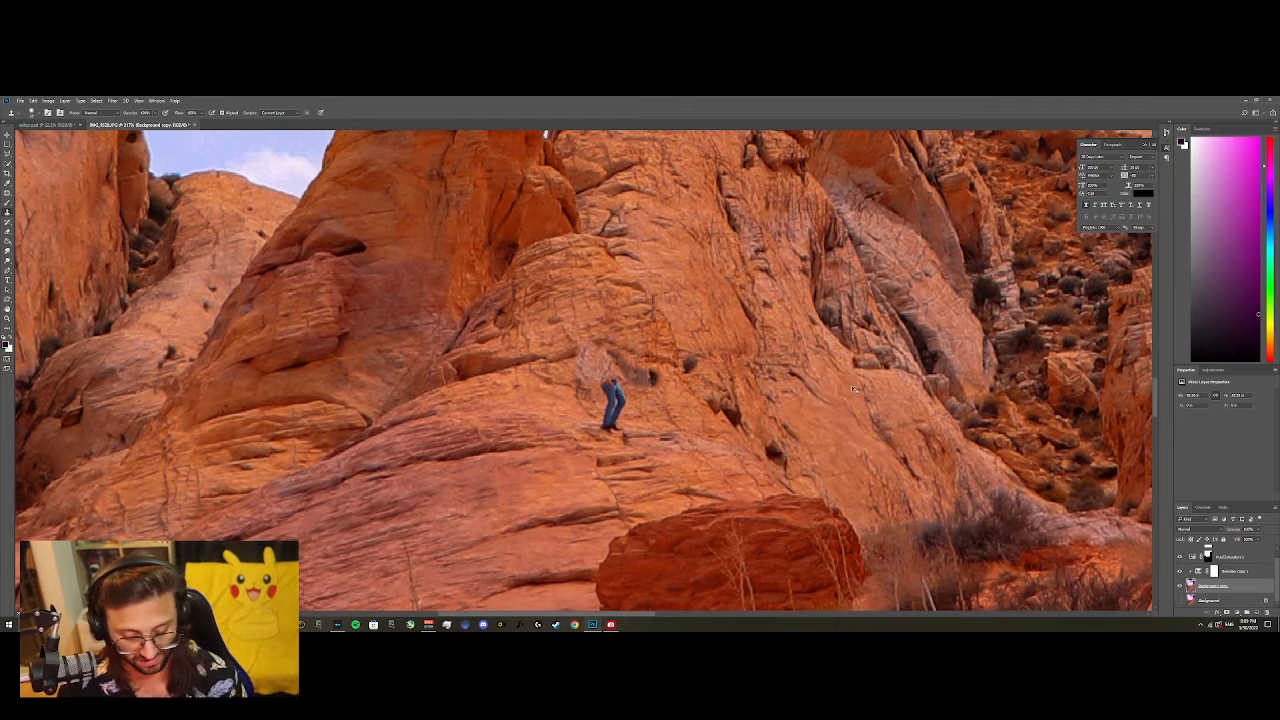
pyautogui.hotkey('ctrl', 'z')
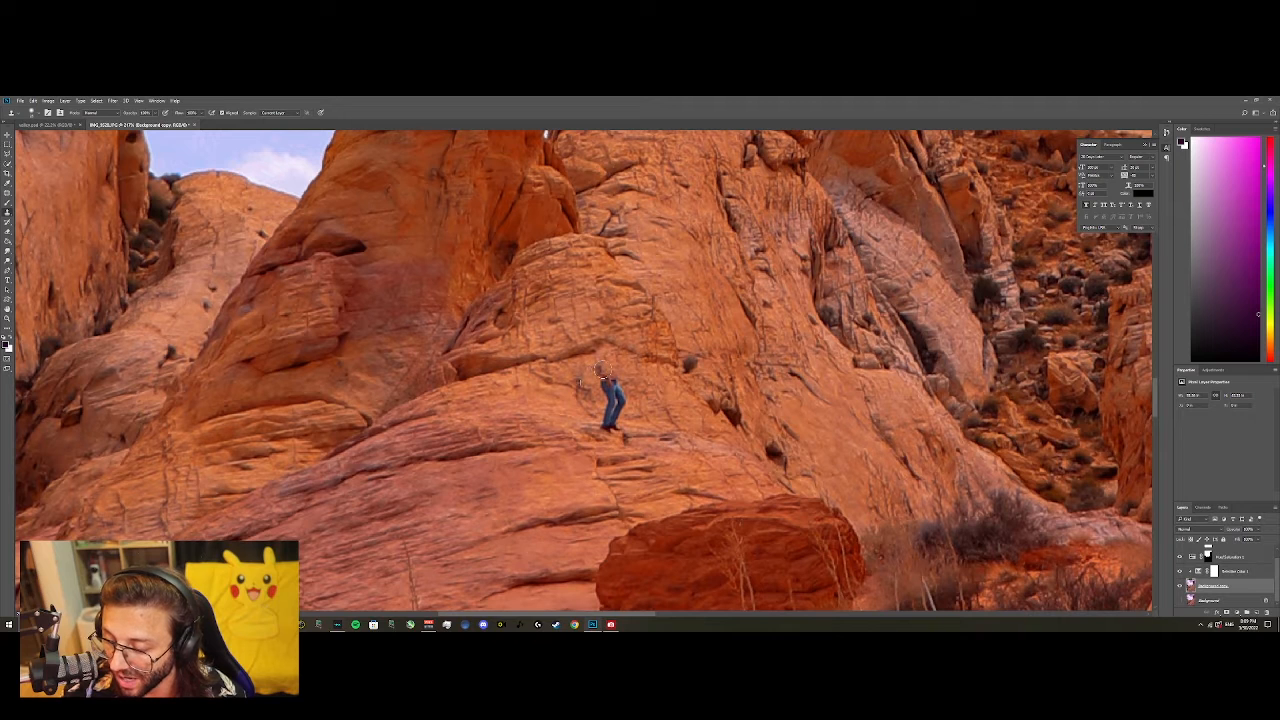
# Clone nearby matching rock texture over the walking figure's remaining torso, legs and feet.
pyautogui.keyDown('alt'); pyautogui.click(673, 412); pyautogui.keyUp('alt')
pyautogui.moveTo(606, 374); pyautogui.dragTo(616, 389)
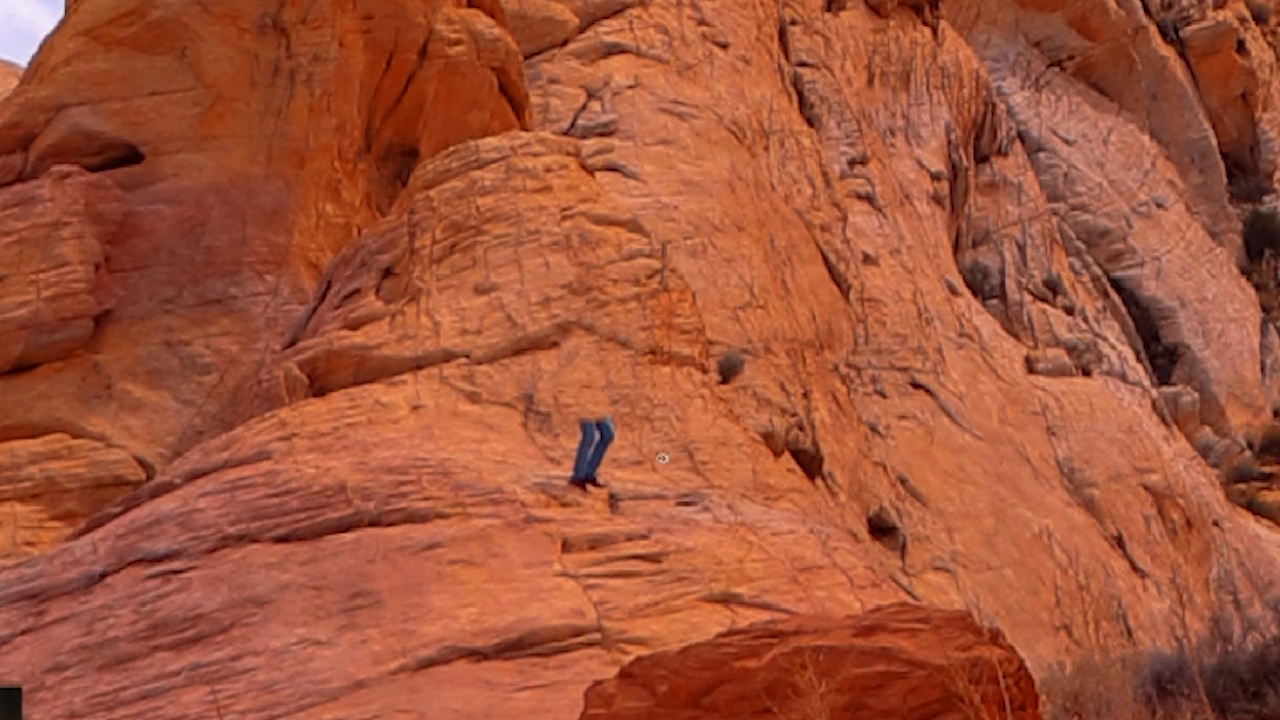
pyautogui.keyDown('alt'); pyautogui.click(654, 469); pyautogui.keyUp('alt')
pyautogui.moveTo(606, 457)
pyautogui.mouseDown()
pyautogui.moveTo(569, 411)
pyautogui.moveTo(584, 450)
pyautogui.mouseUp()
pyautogui.keyDown('alt'); pyautogui.click(453, 422); pyautogui.keyUp('alt')
pyautogui.moveTo(543, 413); pyautogui.dragTo(586, 486)
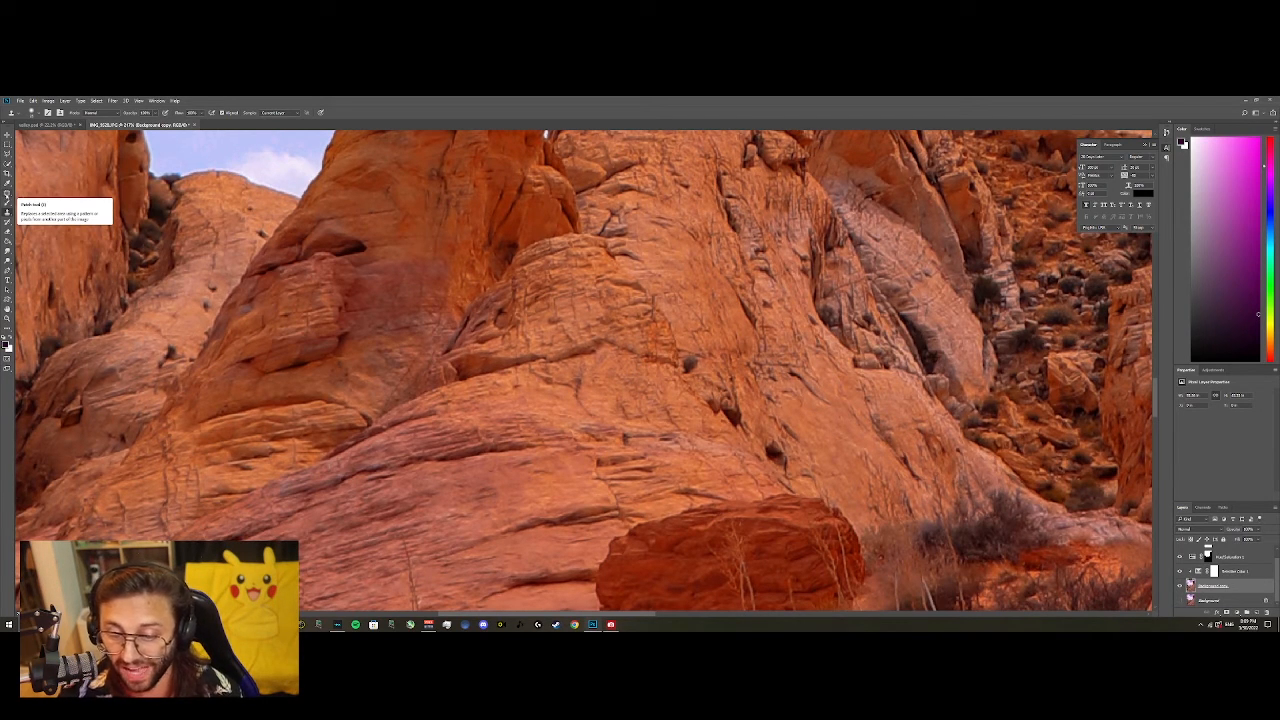
# Patch the uneven cloned area where the walking figure stood with clean rock texture, clear the selection and check the result.
pyautogui.click(7, 197)
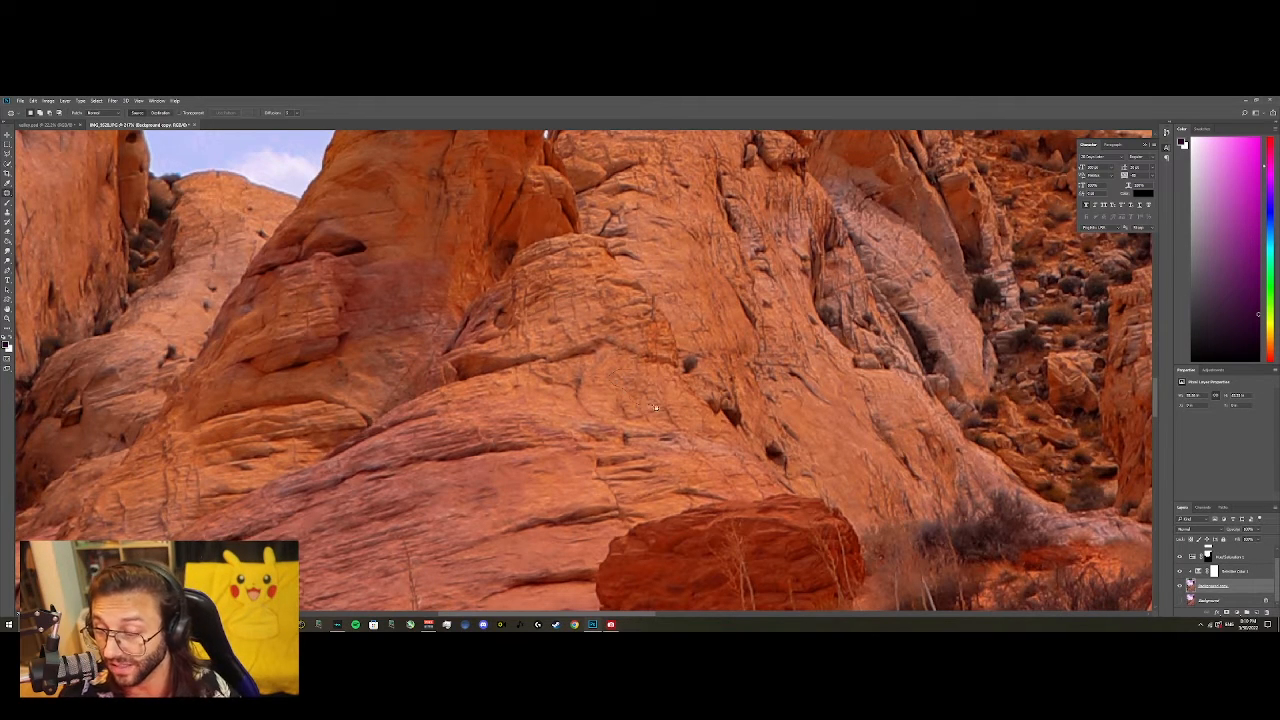
pyautogui.moveTo(637, 375)
pyautogui.mouseDown()
pyautogui.moveTo(626, 378)
pyautogui.moveTo(638, 391)
pyautogui.mouseUp()
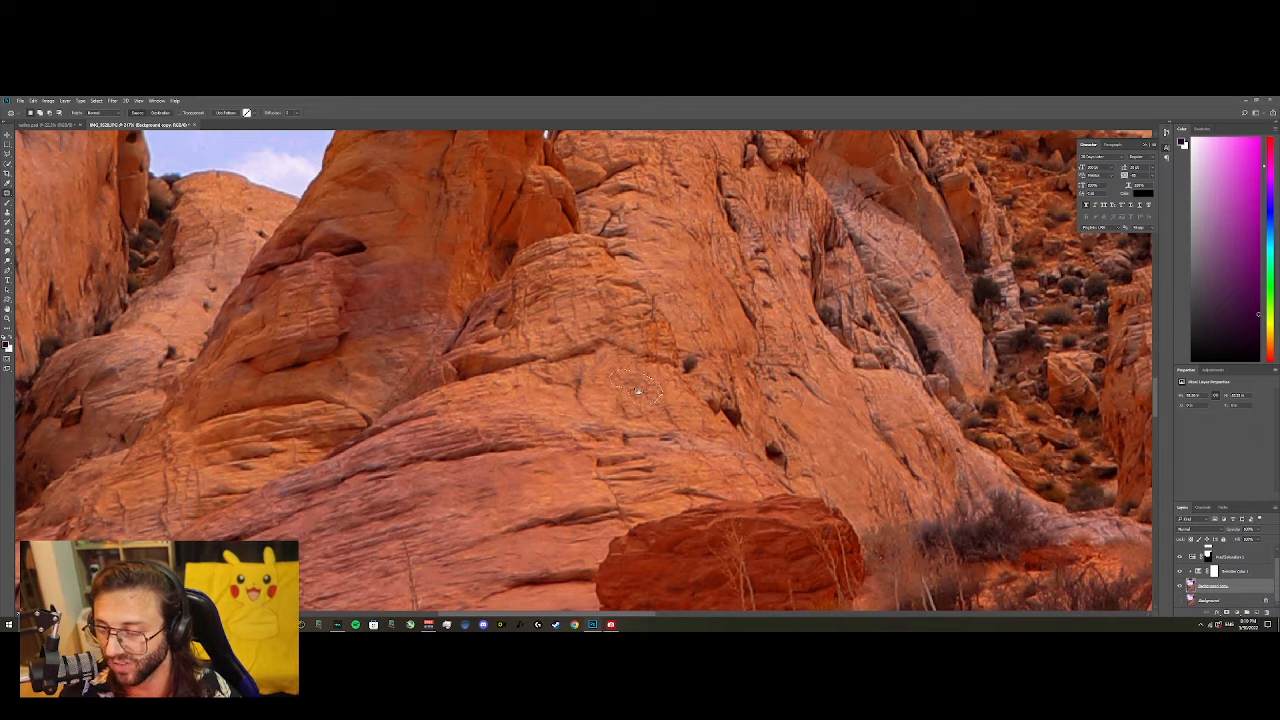
pyautogui.scroll(2, 644, 393)
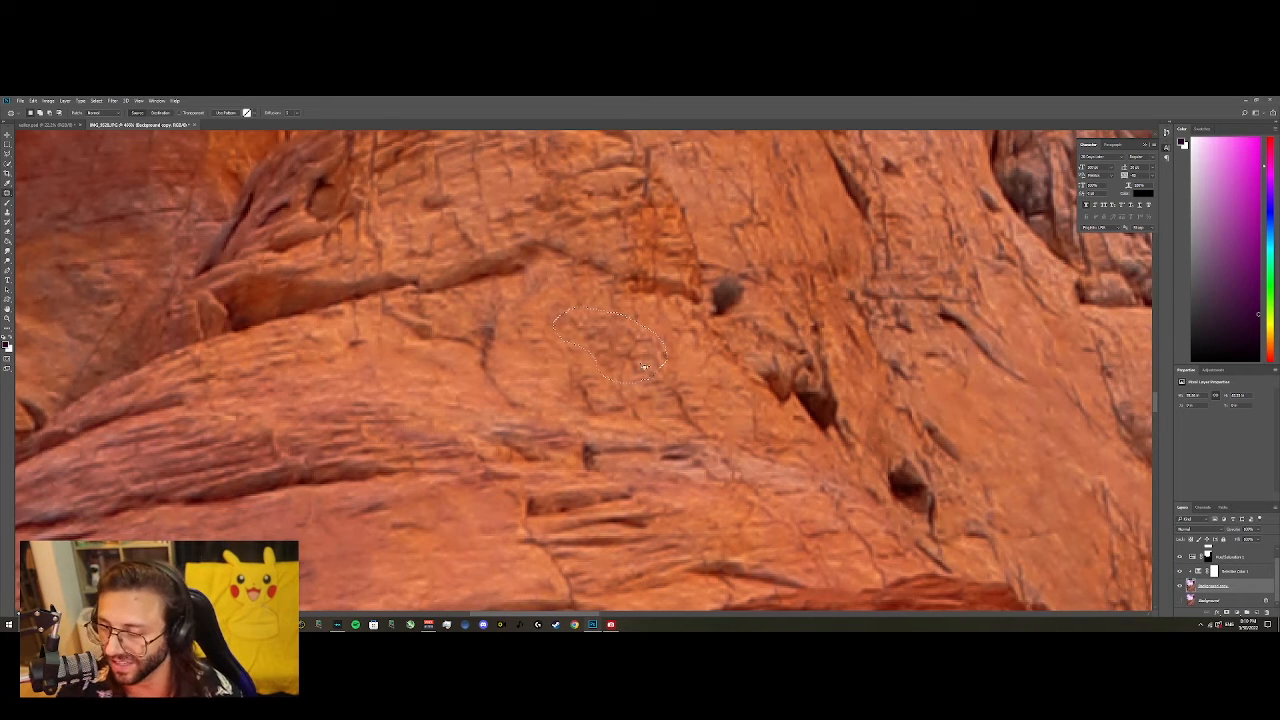
pyautogui.moveTo(625, 348); pyautogui.dragTo(465, 205)
pyautogui.hotkey('ctrl', 'd')
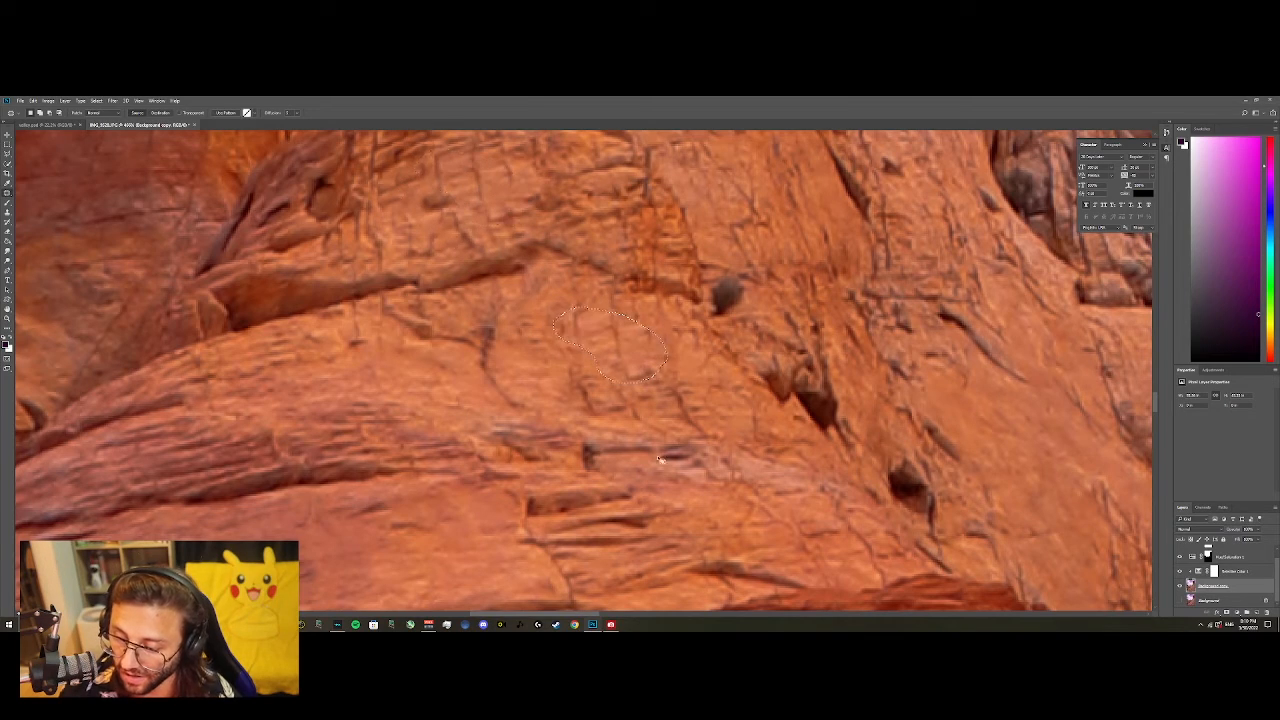
pyautogui.scroll(-5, 747, 418)
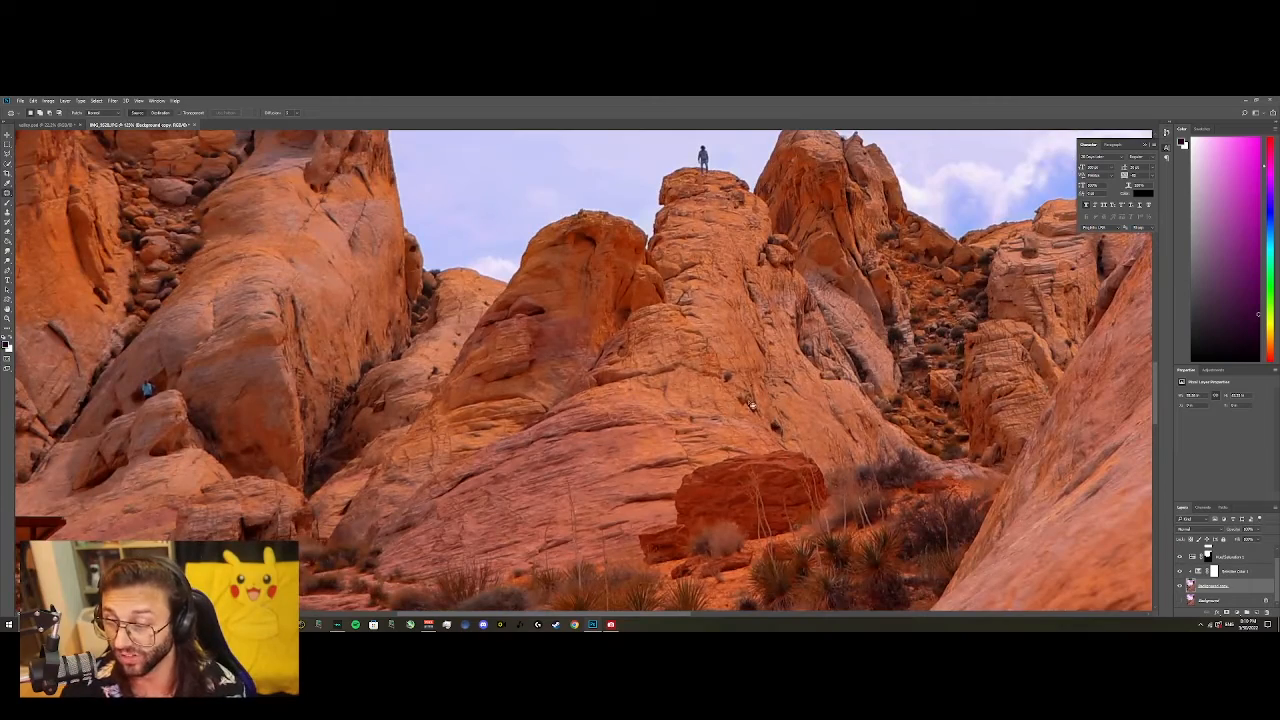
pyautogui.scroll(4, 709, 405)
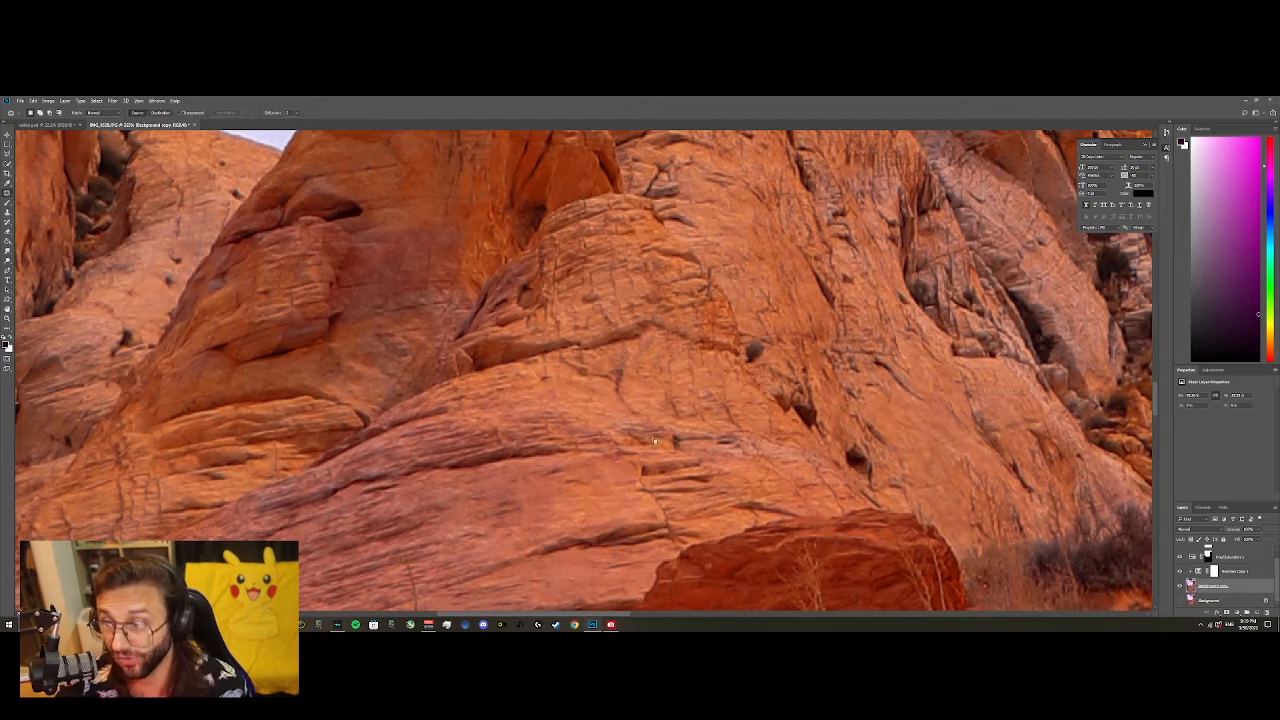
pyautogui.scroll(-2, 667, 433)
pyautogui.scroll(-8, 709, 400)
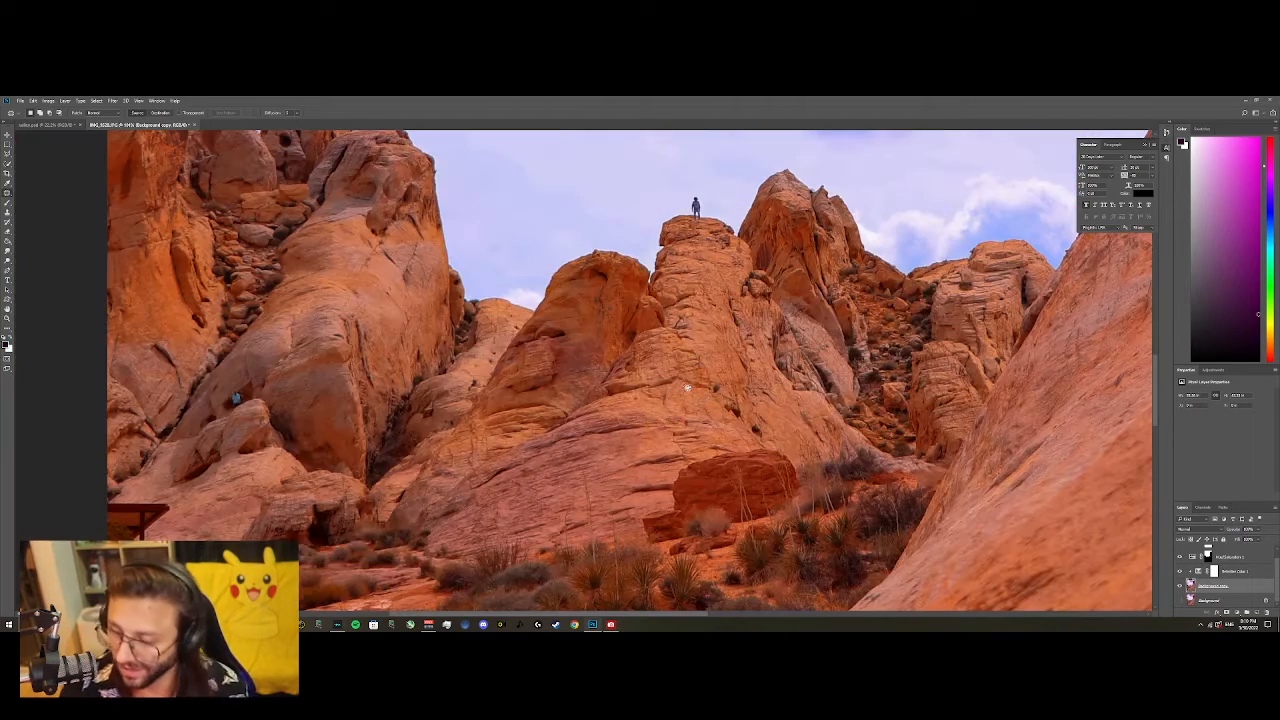
pyautogui.scroll(2, 594, 384)
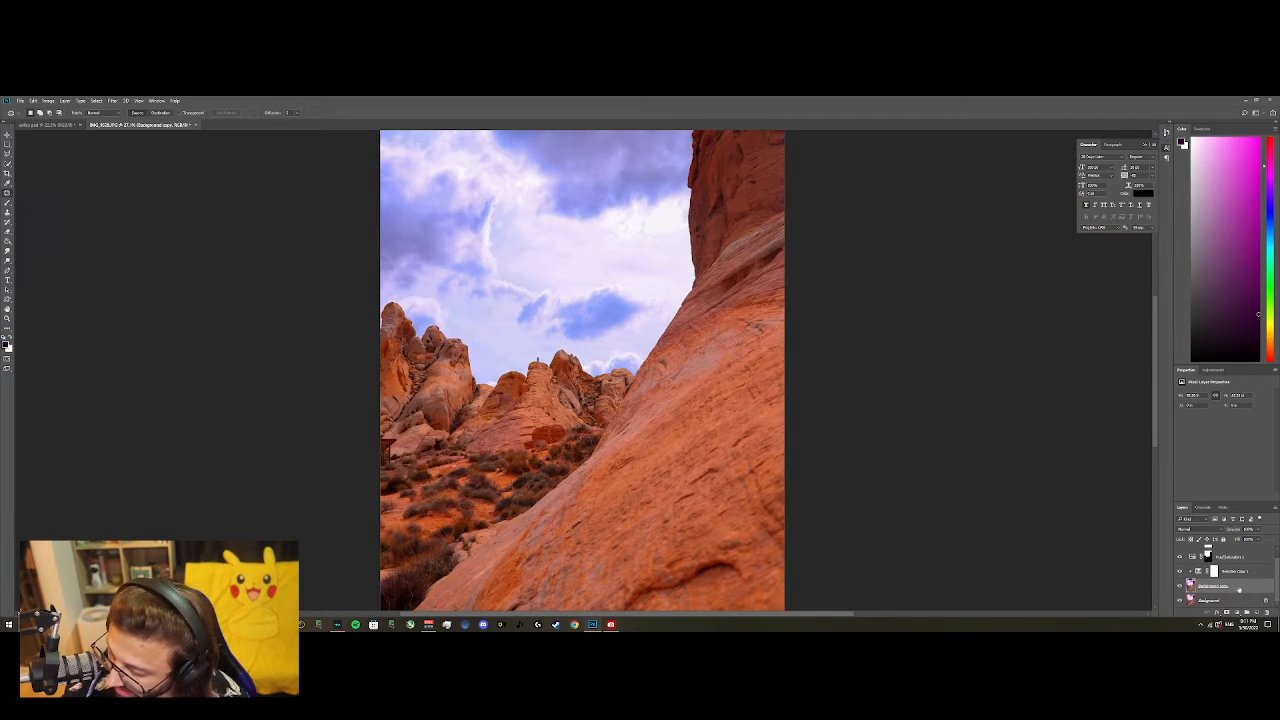
# Duplicate the Background copy layer within the same document, keeping the suggested name.
pyautogui.rightClick(1239, 589)
pyautogui.click(1205, 282)
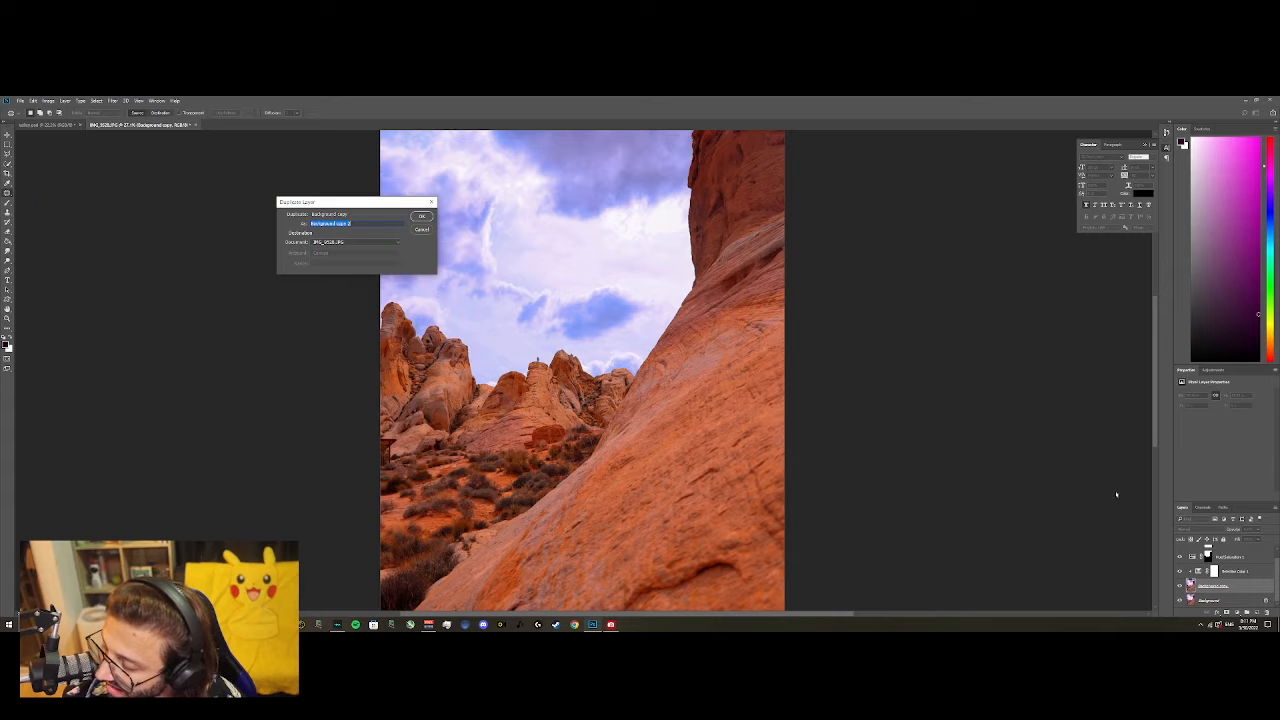
pyautogui.click(421, 216)
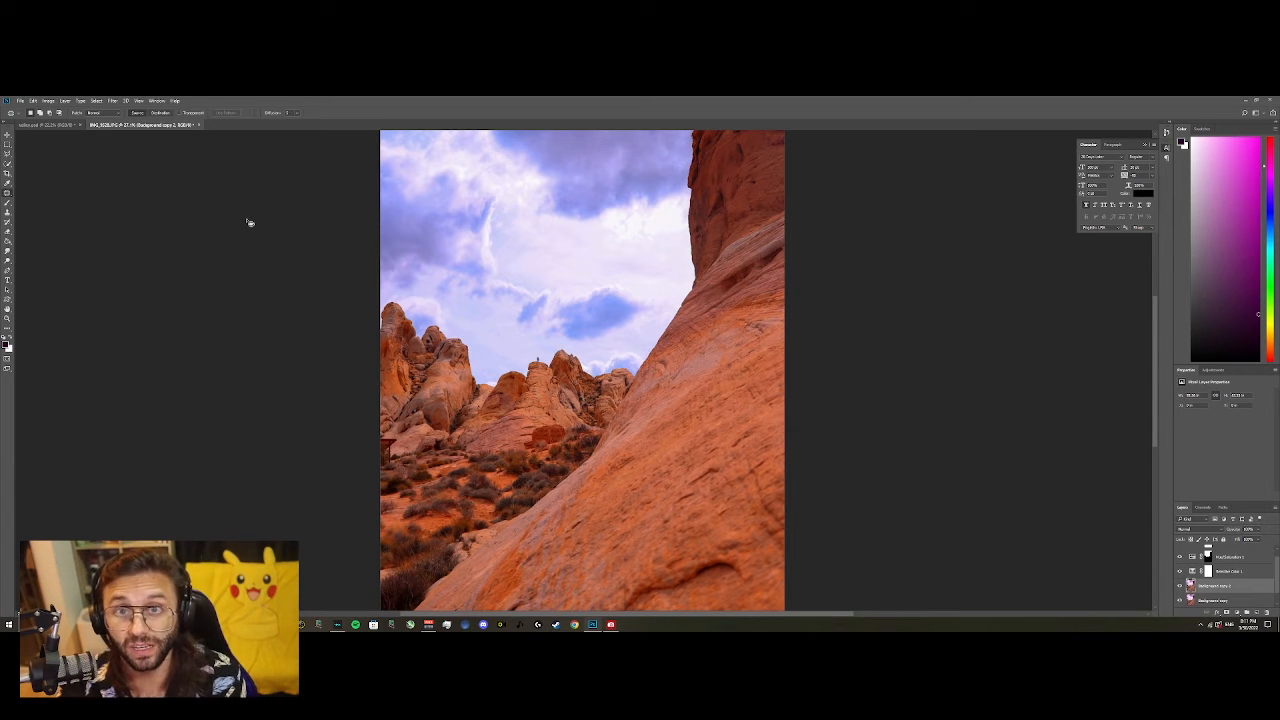
# Start the Lighting Effects filter on the duplicate layer, widen its spot light and lower the light's intensity.
pyautogui.click(112, 101)
pyautogui.moveTo(190, 241)
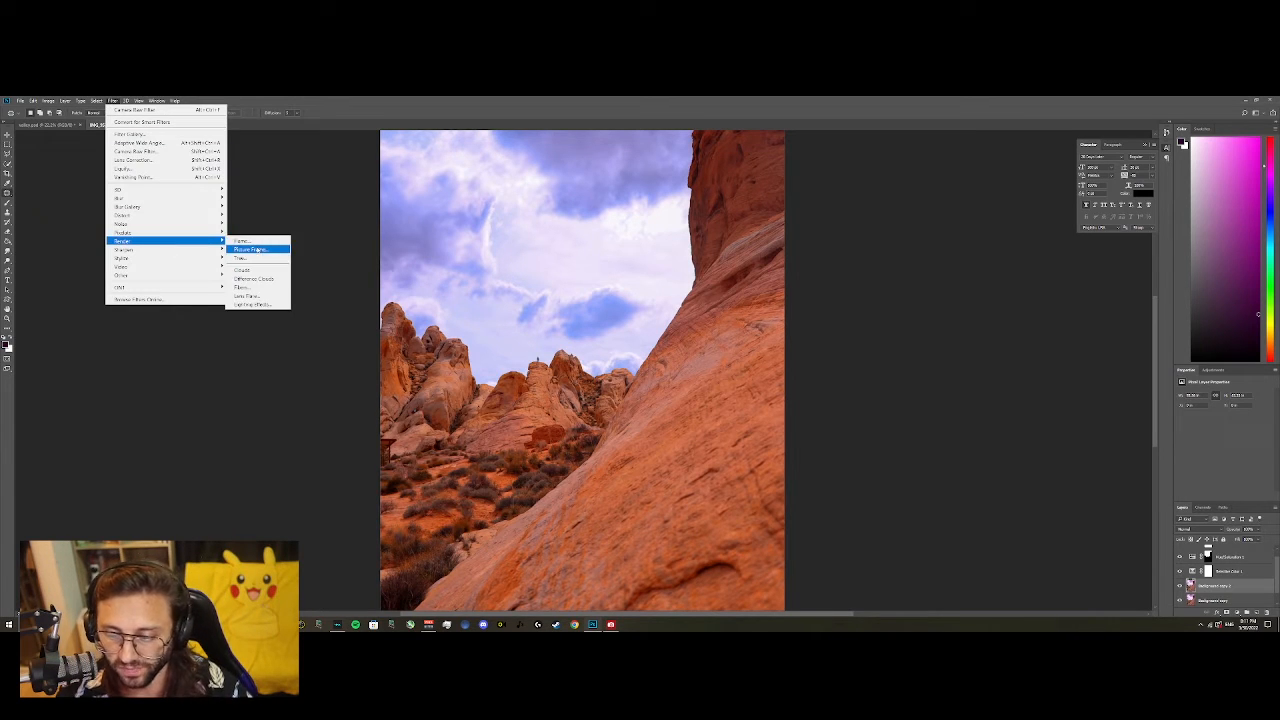
pyautogui.click(258, 304)
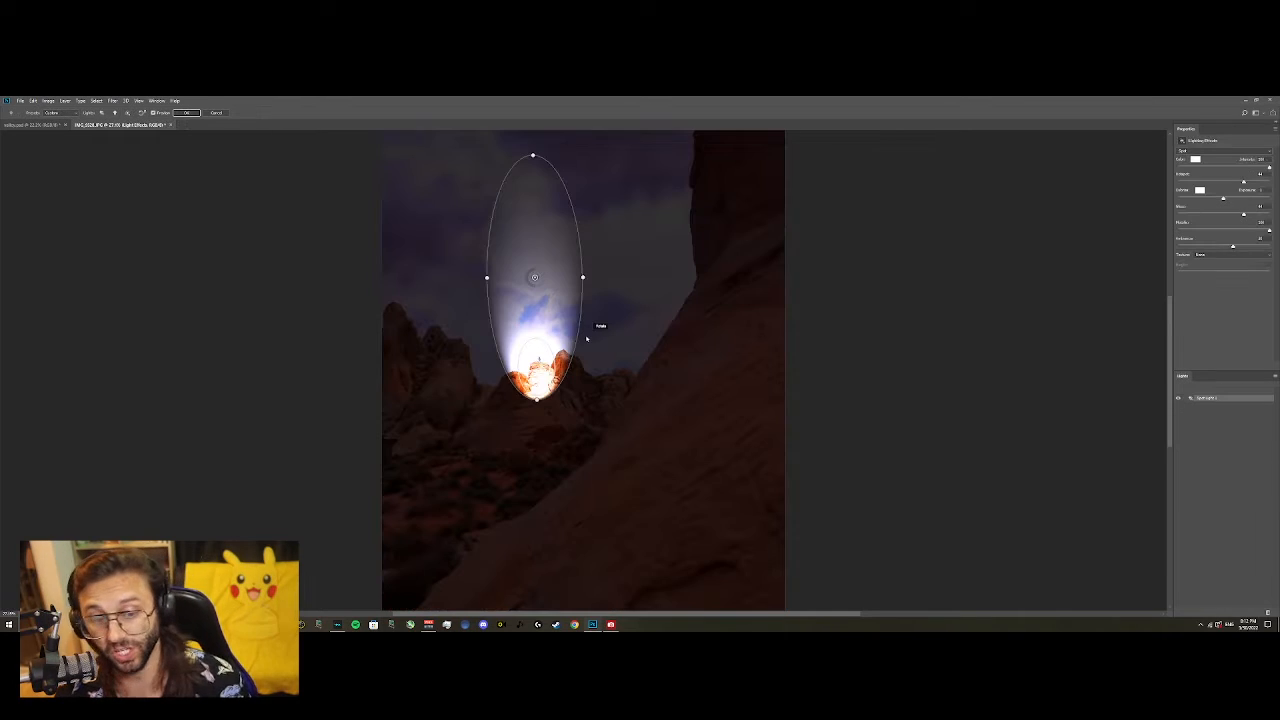
pyautogui.moveTo(550, 370); pyautogui.dragTo(548, 363)
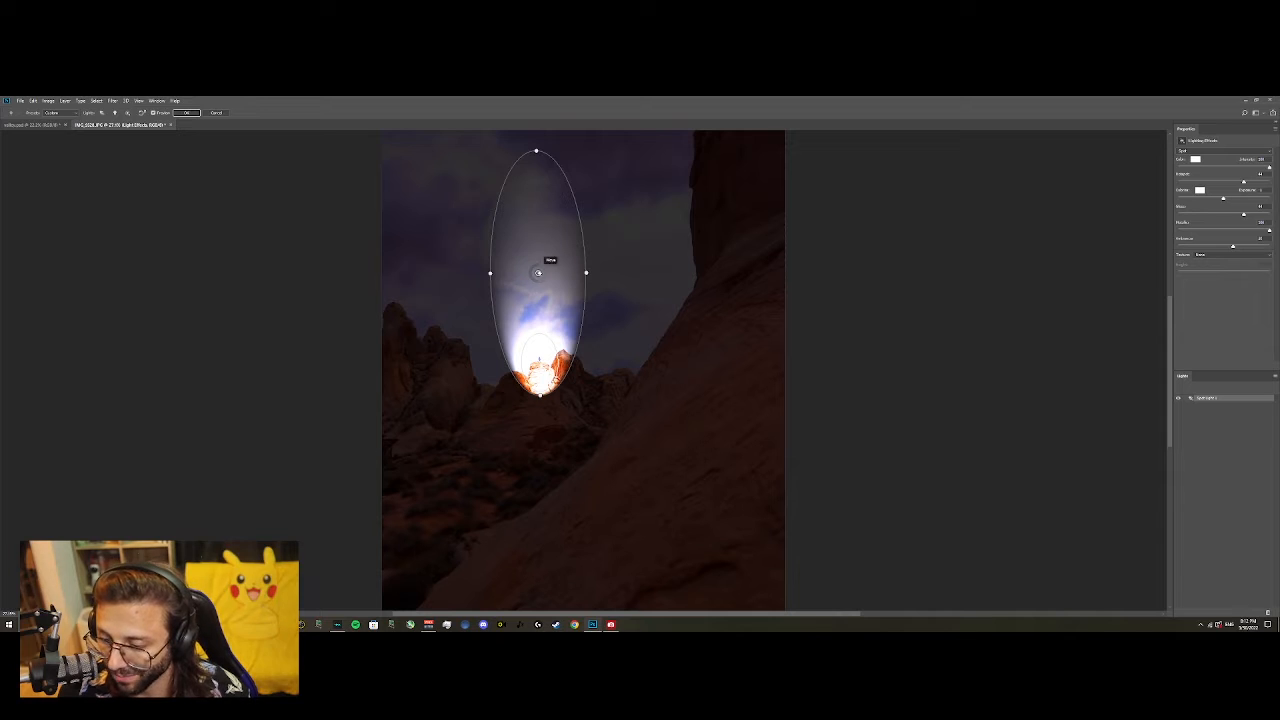
pyautogui.moveTo(537, 272); pyautogui.dragTo(458, 273)
pyautogui.press('h')
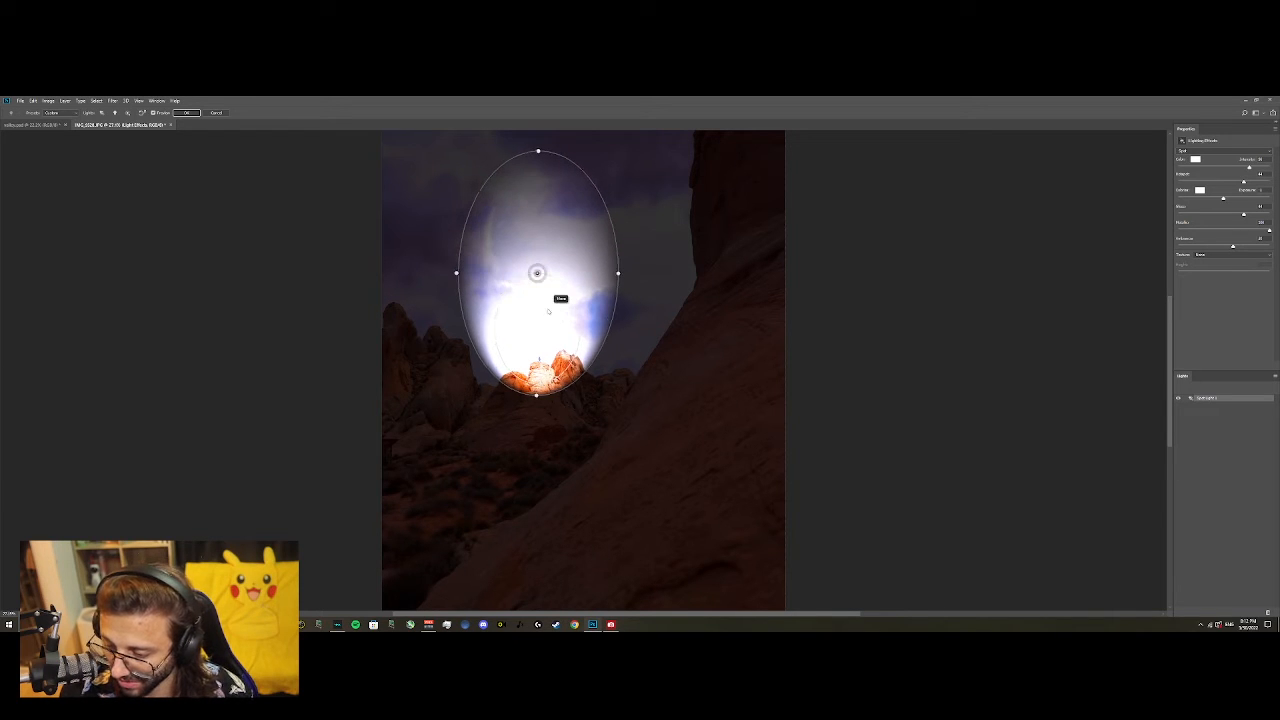
# Move the spot light down onto the central rock peak, tilt it slightly, reduce its intensity further and apply the lighting effect.
pyautogui.moveTo(548, 305); pyautogui.dragTo(546, 362)
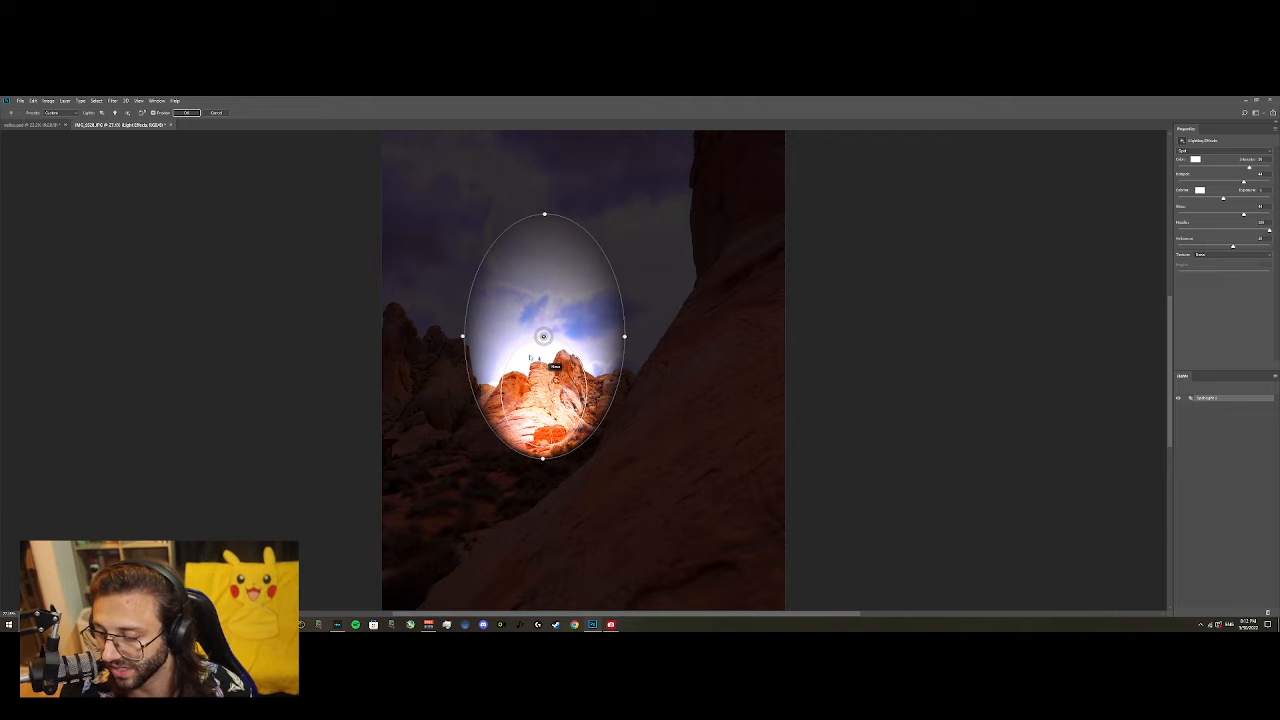
pyautogui.moveTo(544, 212)
pyautogui.mouseDown()
pyautogui.moveTo(534, 204)
pyautogui.moveTo(536, 226)
pyautogui.mouseUp()
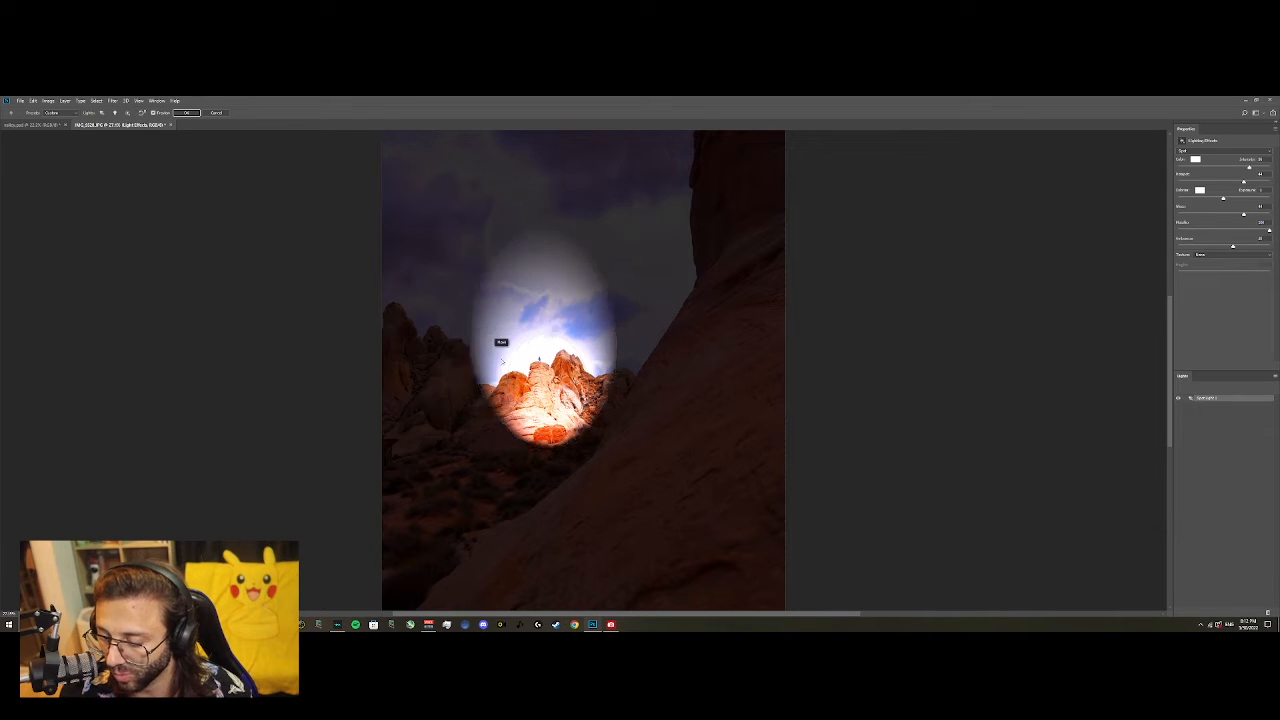
pyautogui.moveTo(532, 382); pyautogui.dragTo(525, 379)
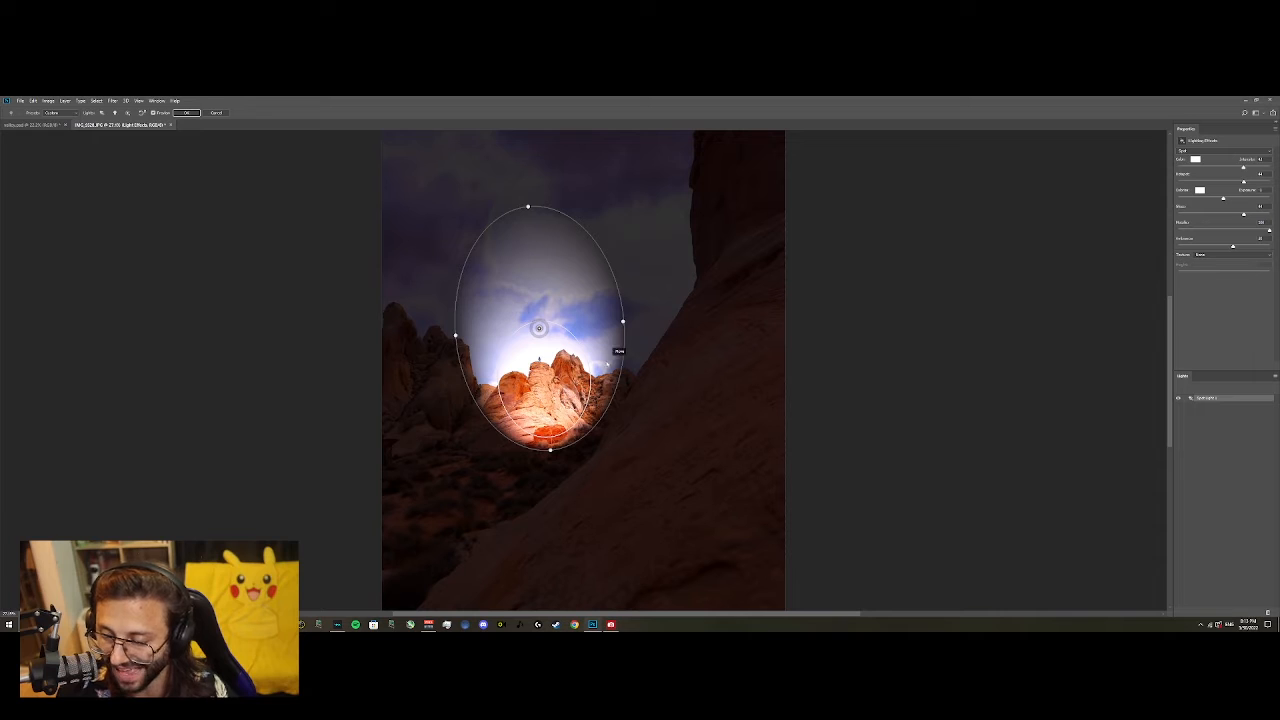
pyautogui.moveTo(562, 373)
pyautogui.mouseDown()
pyautogui.moveTo(547, 385)
pyautogui.moveTo(560, 378)
pyautogui.mouseUp()
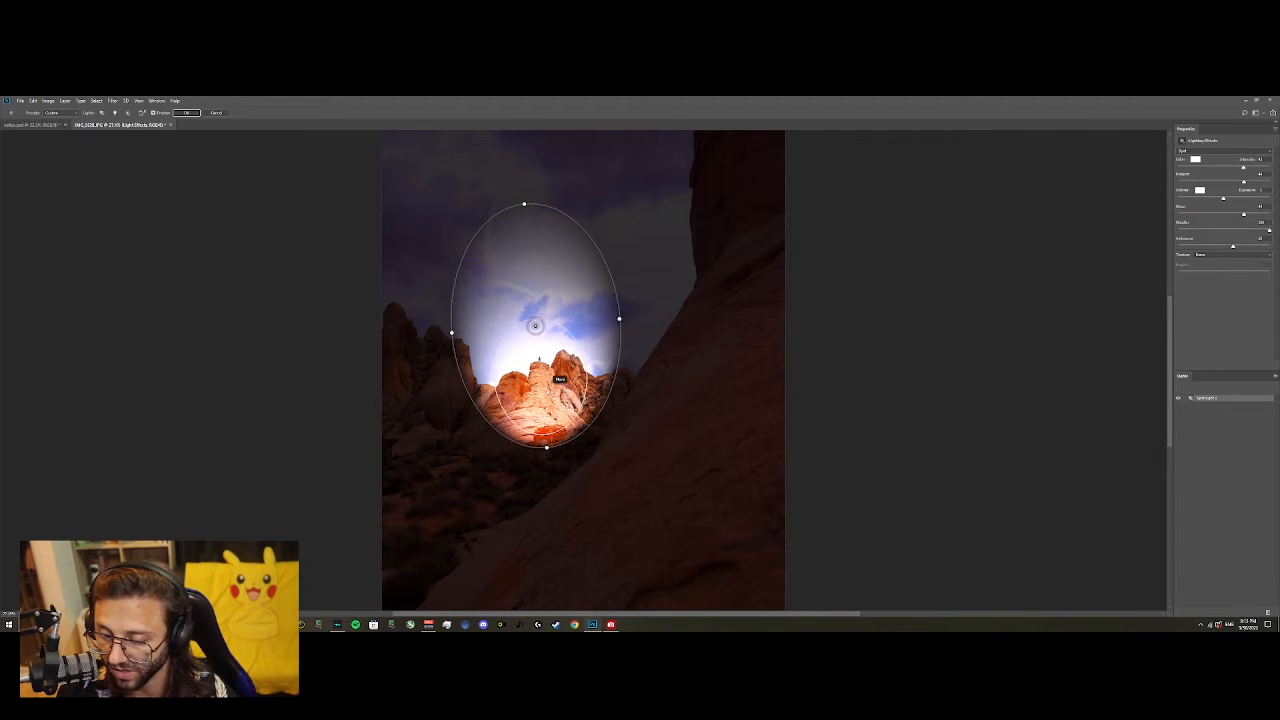
pyautogui.click(187, 112)
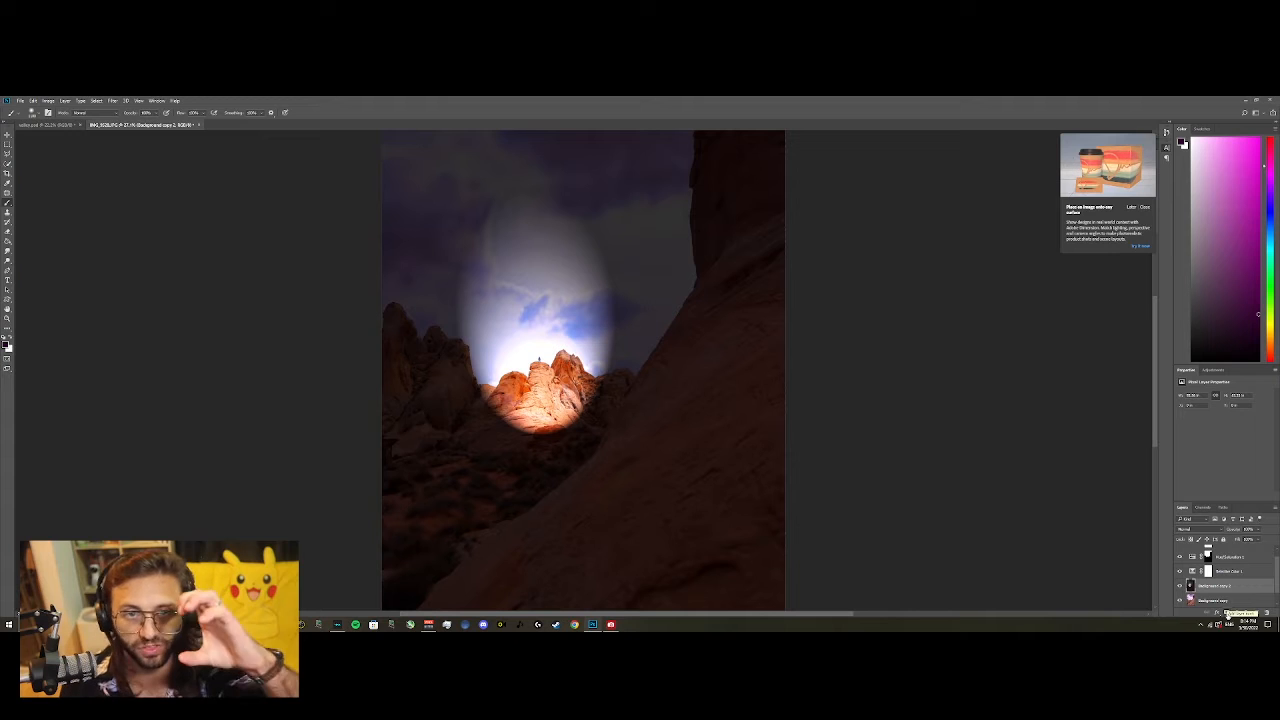
# Add a white layer mask to the duplicate layer carrying the lighting effect.
pyautogui.click(1228, 613)
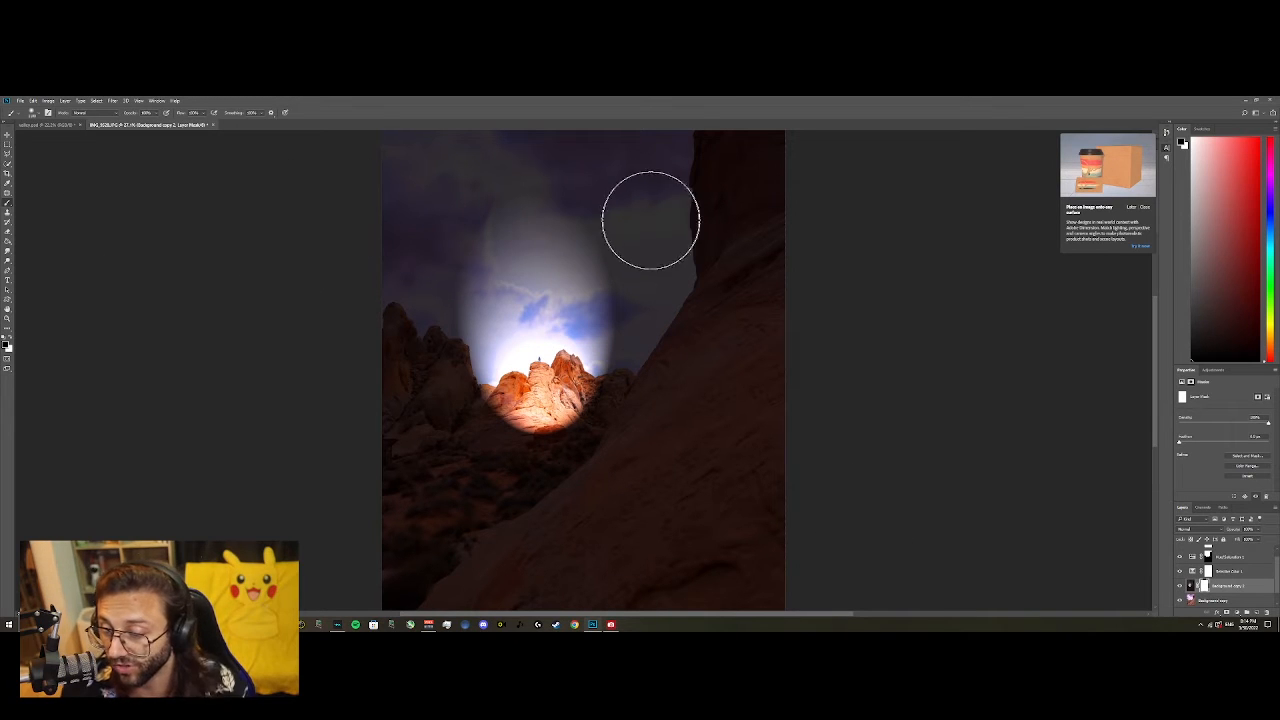
# Enlarge and soften the brush, and paint black on the layer mask to hide the darkened surroundings of the central rocks.
pyautogui.press(']')
pyautogui.press(']')
pyautogui.press(']')
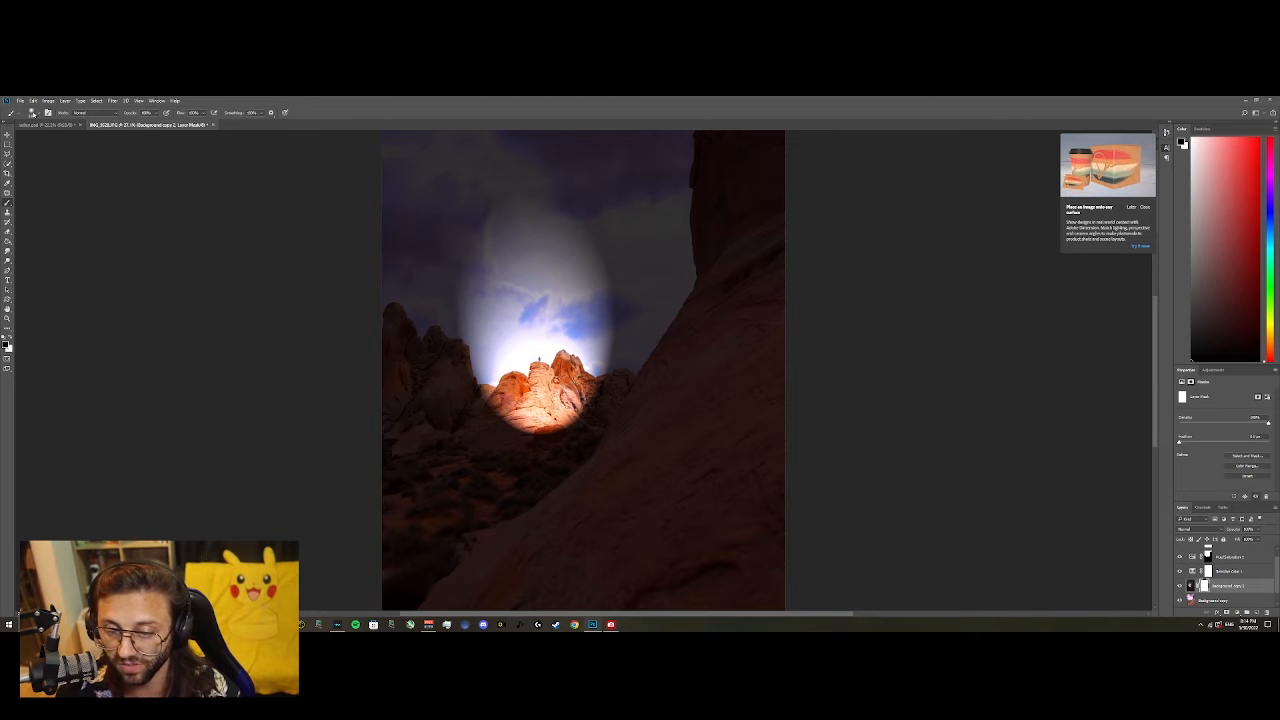
pyautogui.click(31, 113)
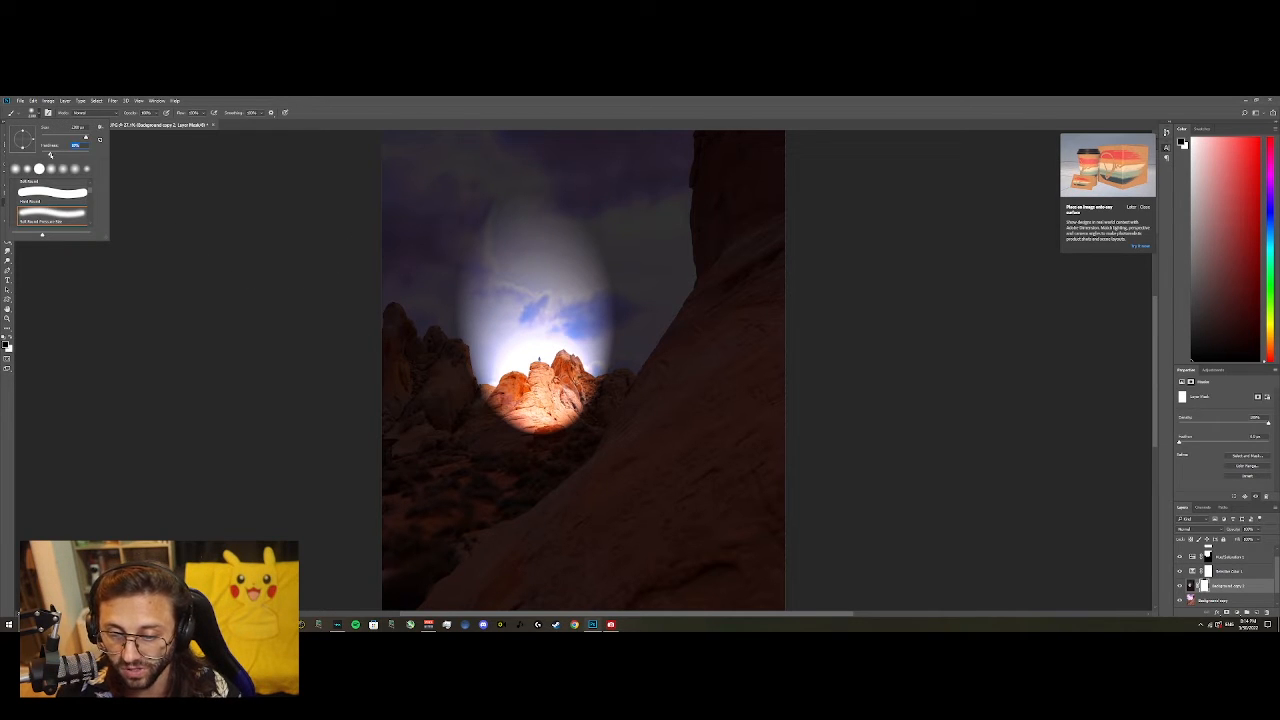
pyautogui.moveTo(329, 200)
pyautogui.mouseDown()
pyautogui.moveTo(405, 250)
pyautogui.moveTo(381, 240)
pyautogui.moveTo(337, 251)
pyautogui.moveTo(404, 227)
pyautogui.moveTo(781, 201)
pyautogui.moveTo(398, 210)
pyautogui.moveTo(361, 263)
pyautogui.moveTo(343, 391)
pyautogui.moveTo(366, 468)
pyautogui.moveTo(418, 556)
pyautogui.moveTo(545, 606)
pyautogui.moveTo(749, 611)
pyautogui.moveTo(823, 448)
pyautogui.moveTo(783, 453)
pyautogui.moveTo(710, 347)
pyautogui.moveTo(621, 310)
pyautogui.moveTo(473, 473)
pyautogui.moveTo(571, 530)
pyautogui.moveTo(543, 428)
pyautogui.moveTo(608, 438)
pyautogui.moveTo(430, 337)
pyautogui.moveTo(431, 352)
pyautogui.moveTo(494, 272)
pyautogui.mouseUp()
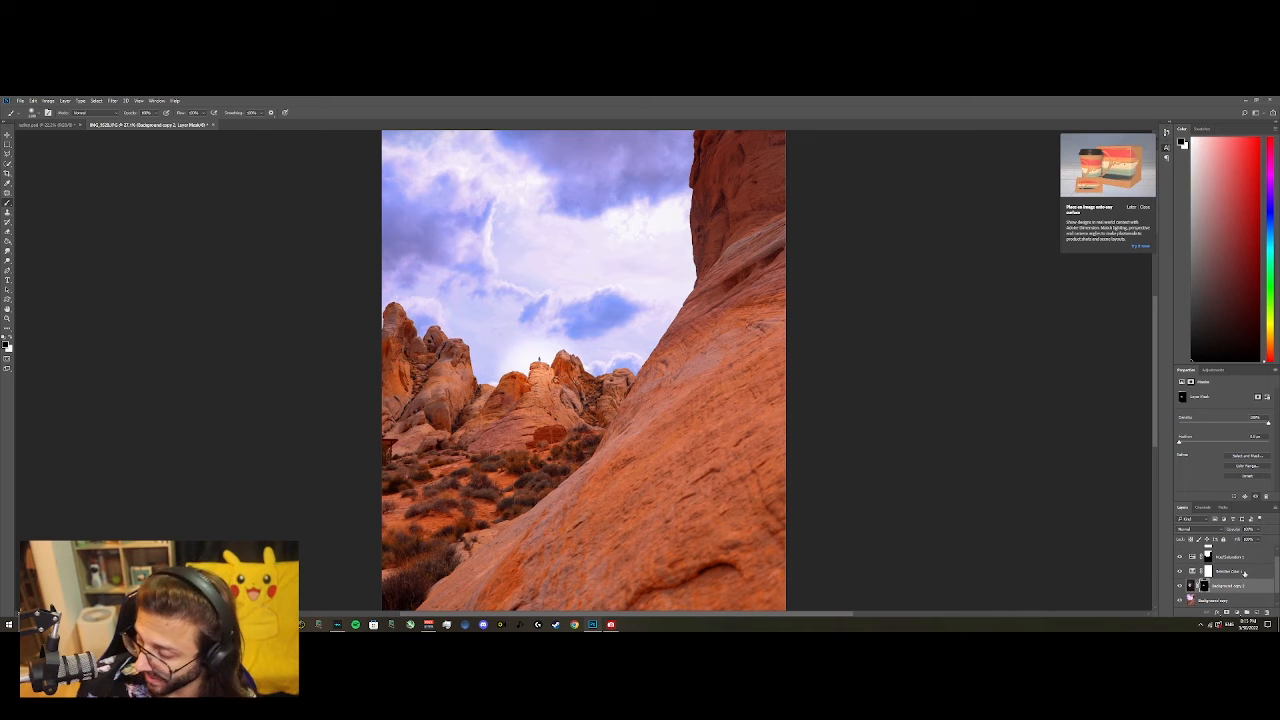
# Set Background copy 2 to Overlay blending and paint its mask black over the two dark red peaks flanking the standing figure.
pyautogui.click(1191, 585)
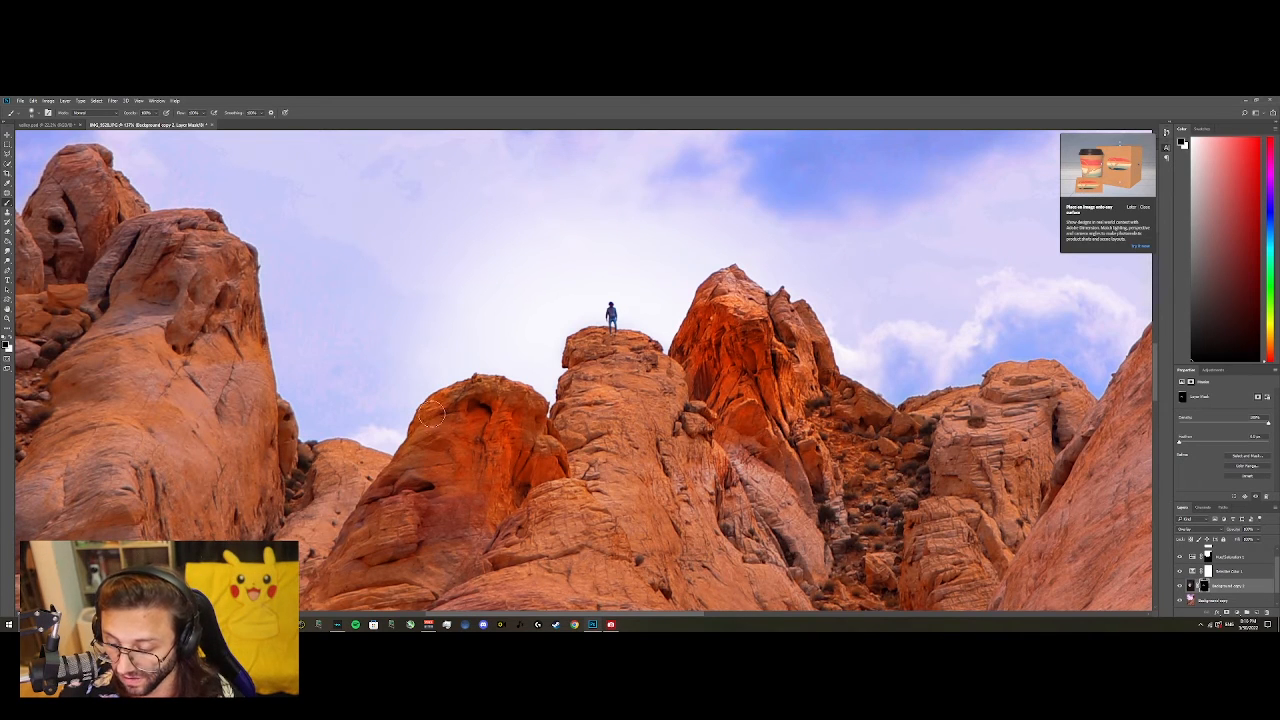
pyautogui.press(']')
pyautogui.press(']')
pyautogui.press(']')
pyautogui.press(']')
pyautogui.press(']')
pyautogui.press(']')
pyautogui.press(']')
pyautogui.press(']')
pyautogui.press(']')
pyautogui.press(']')
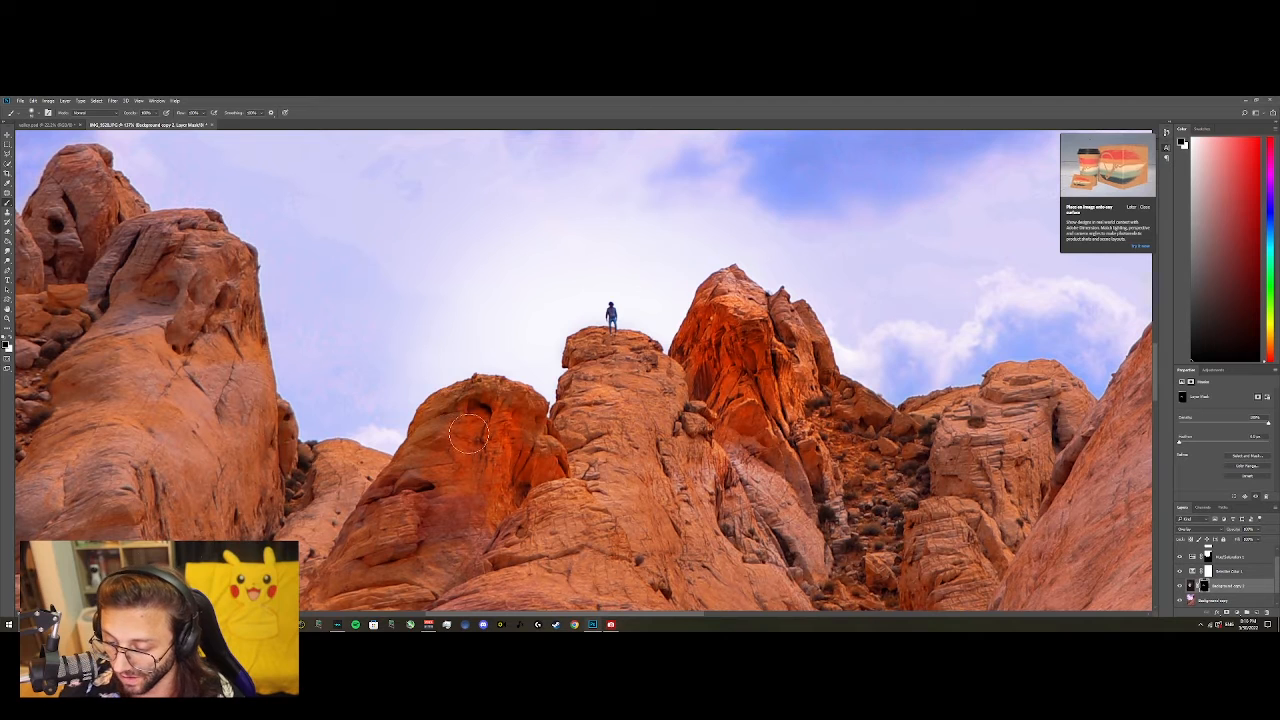
pyautogui.moveTo(483, 443); pyautogui.dragTo(500, 469)
pyautogui.moveTo(727, 373); pyautogui.dragTo(734, 334)
pyautogui.press('[')
pyautogui.press('[')
pyautogui.press('[')
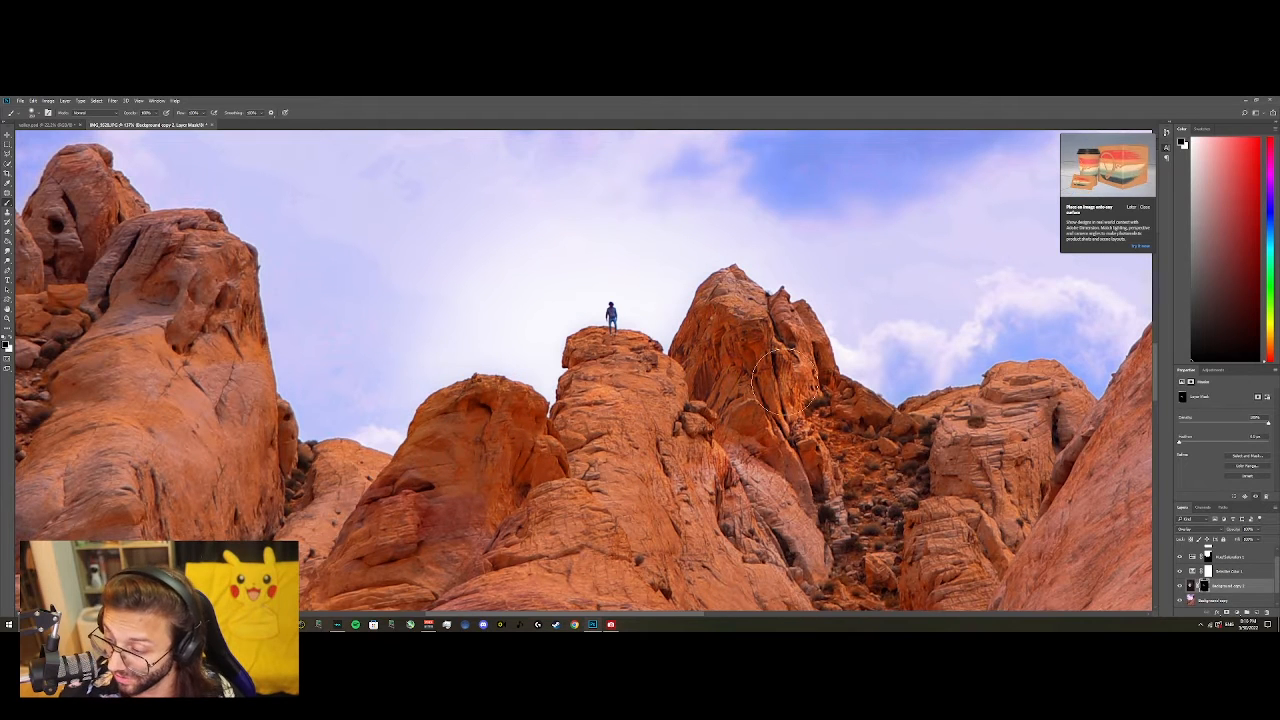
# Set the blend mode of Background copy 2 back to Normal.
pyautogui.scroll(-1, 780, 480)
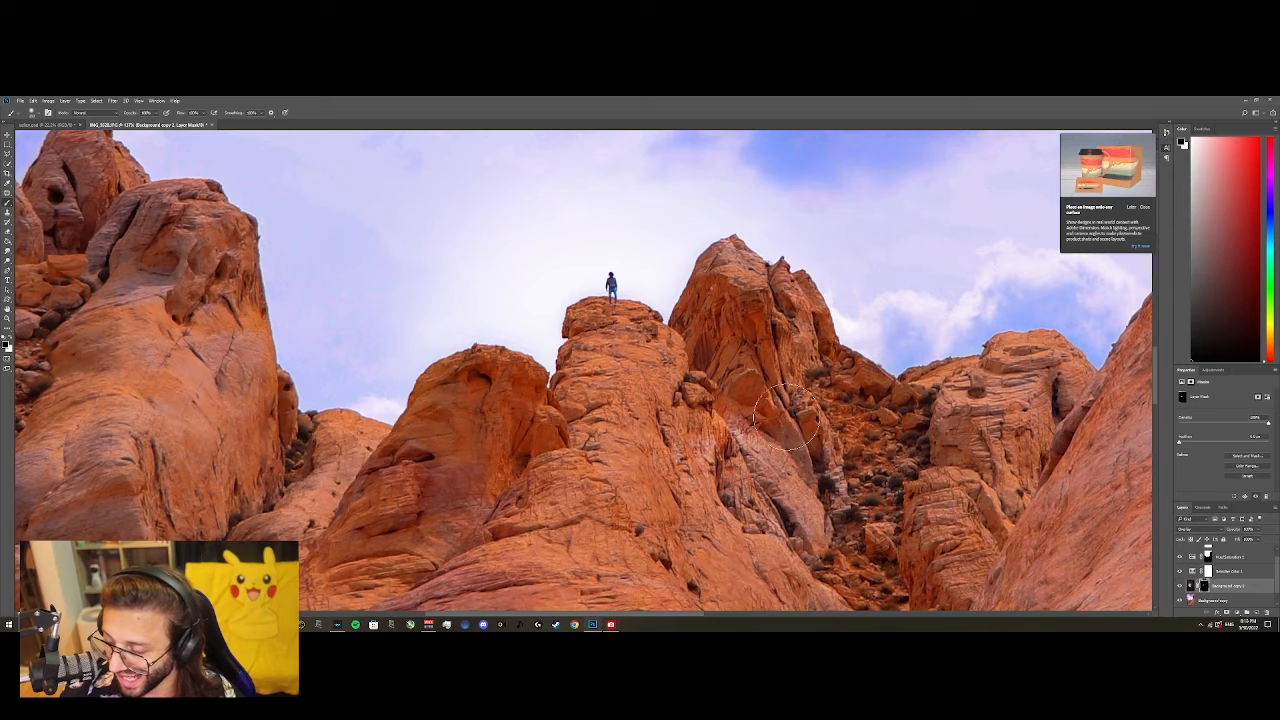
pyautogui.scroll(-3, 805, 440)
pyautogui.scroll(-4, 760, 480)
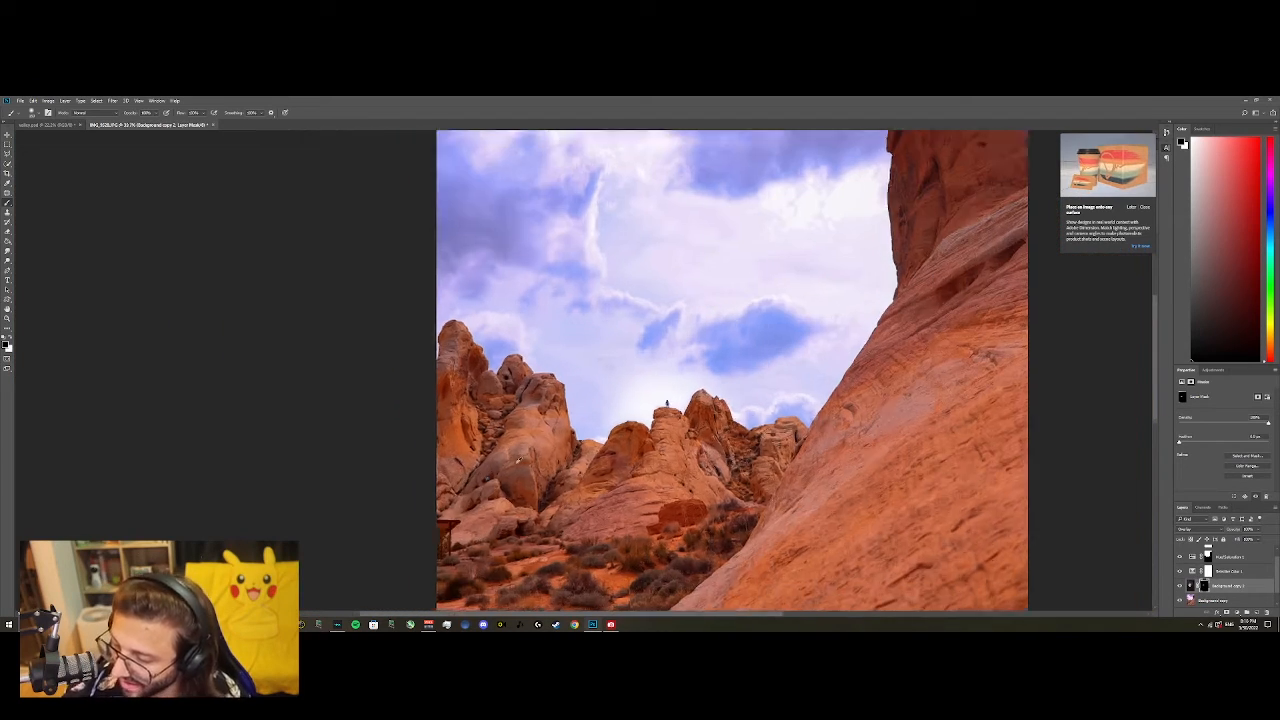
pyautogui.click(1190, 585)
pyautogui.click(1198, 529)
pyautogui.click(1185, 386)
# Add an Exposure adjustment layer clipped to Background copy 2, raise its exposure slightly and lower its offset and gamma correction.
pyautogui.click(65, 101)
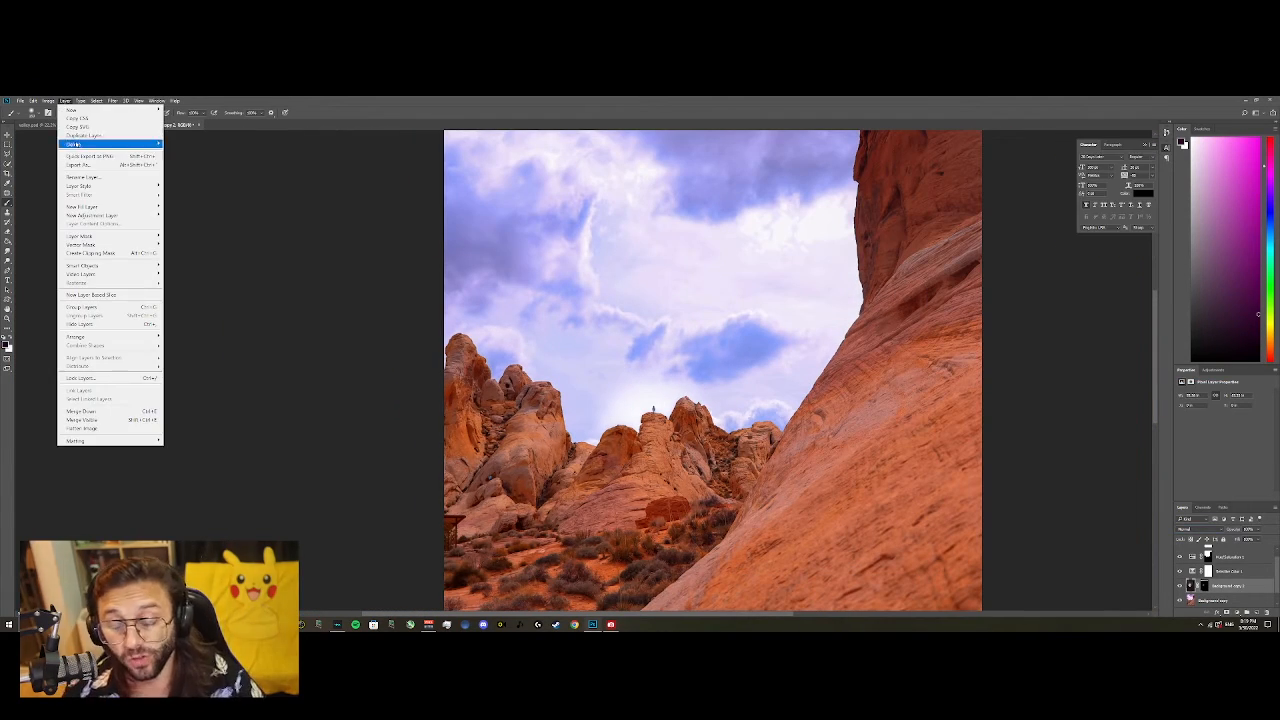
pyautogui.moveTo(120, 215)
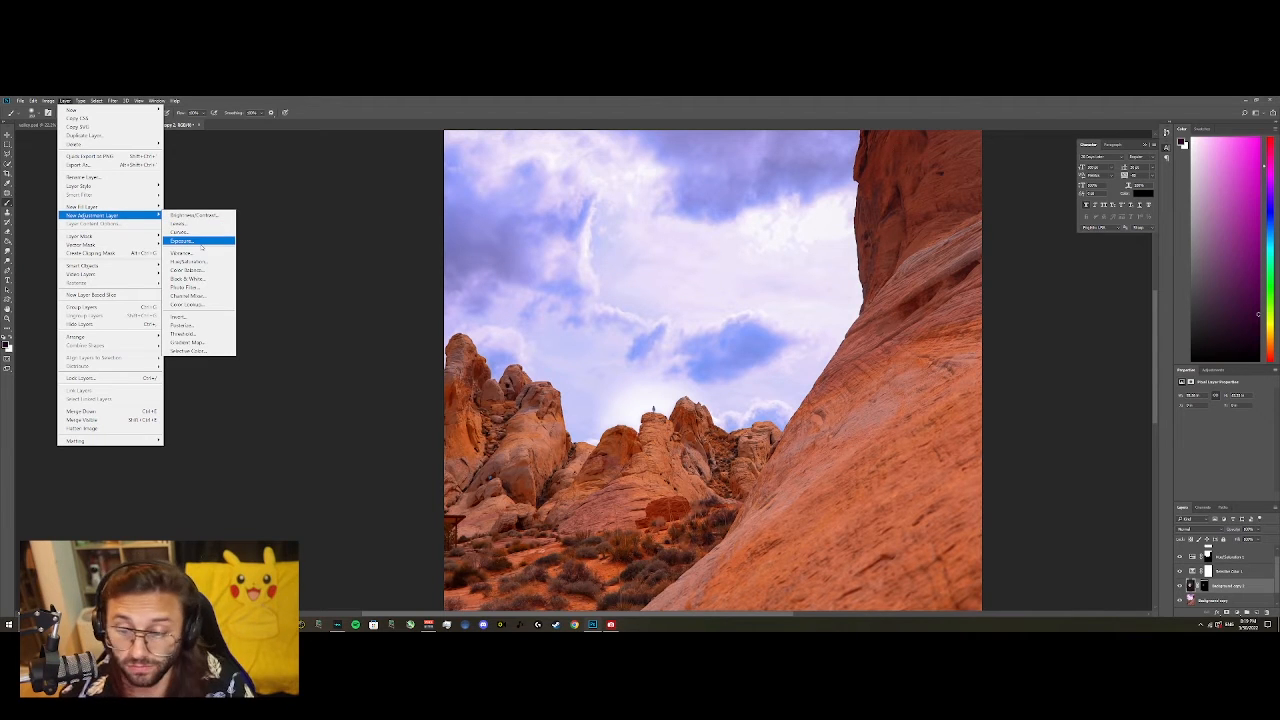
pyautogui.click(201, 242)
pyautogui.click(531, 372)
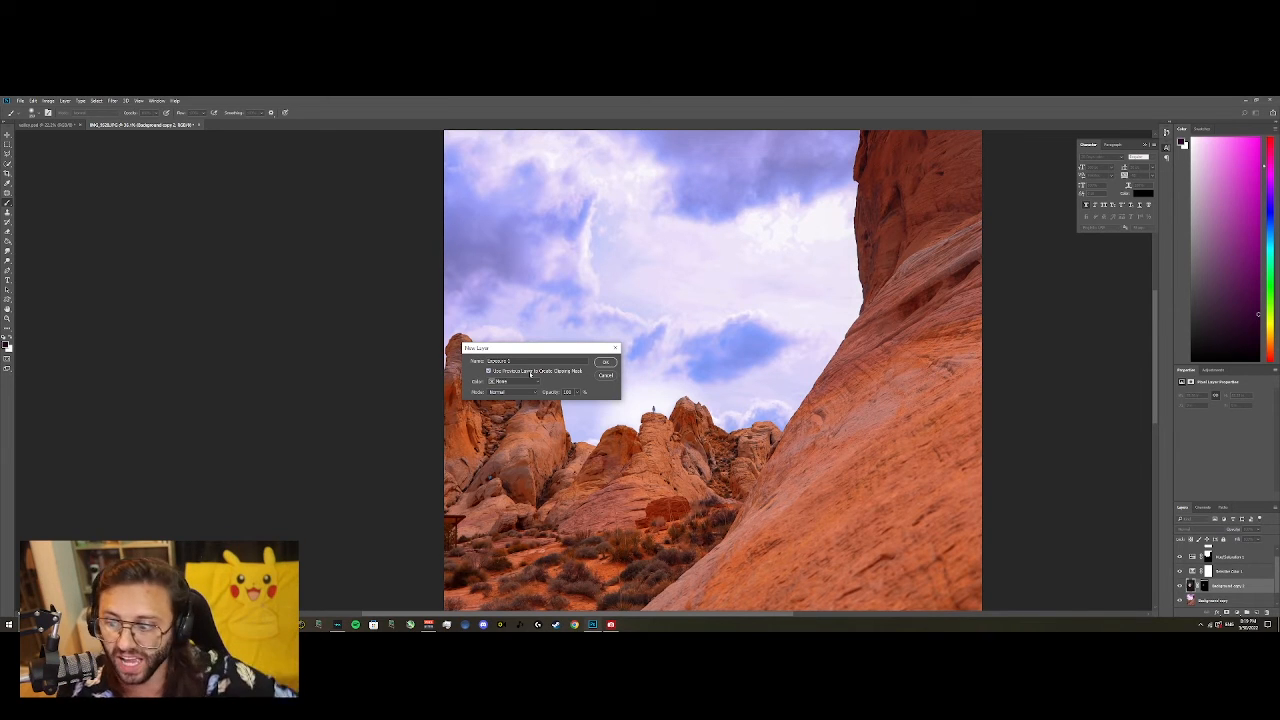
pyautogui.click(605, 362)
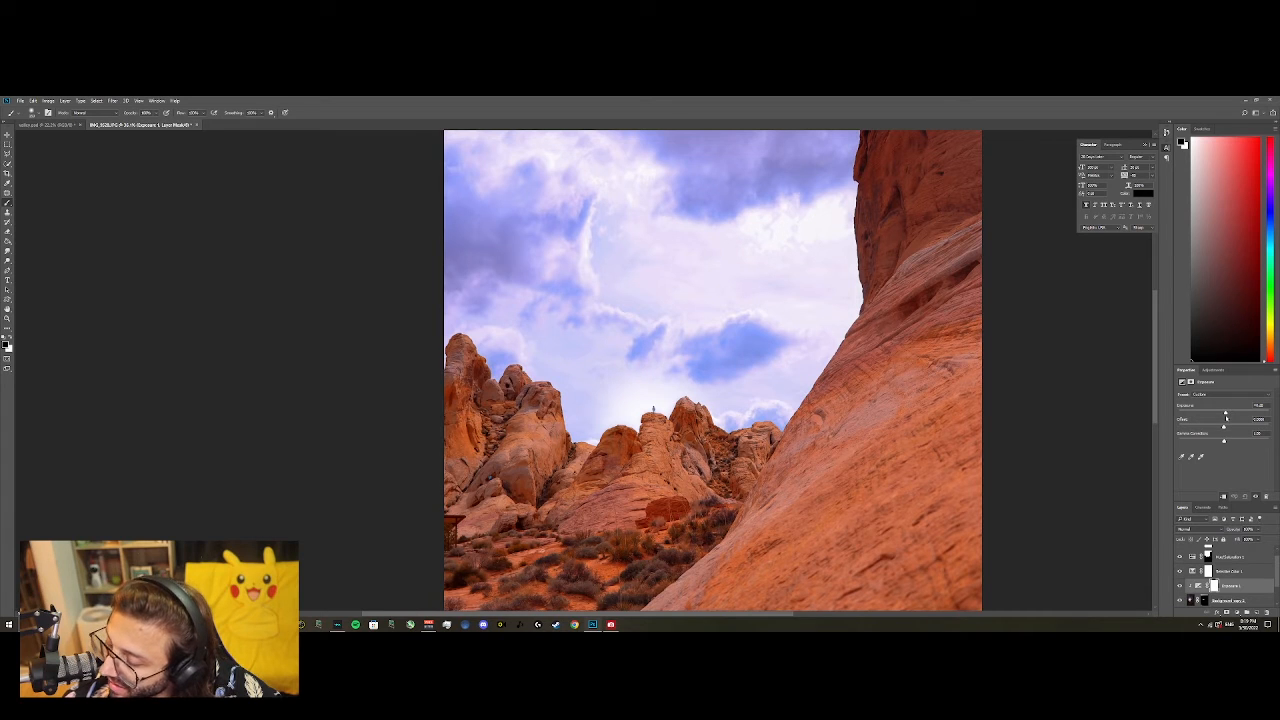
pyautogui.moveTo(1224, 427); pyautogui.dragTo(1212, 427)
pyautogui.moveTo(1227, 412); pyautogui.dragTo(1236, 412)
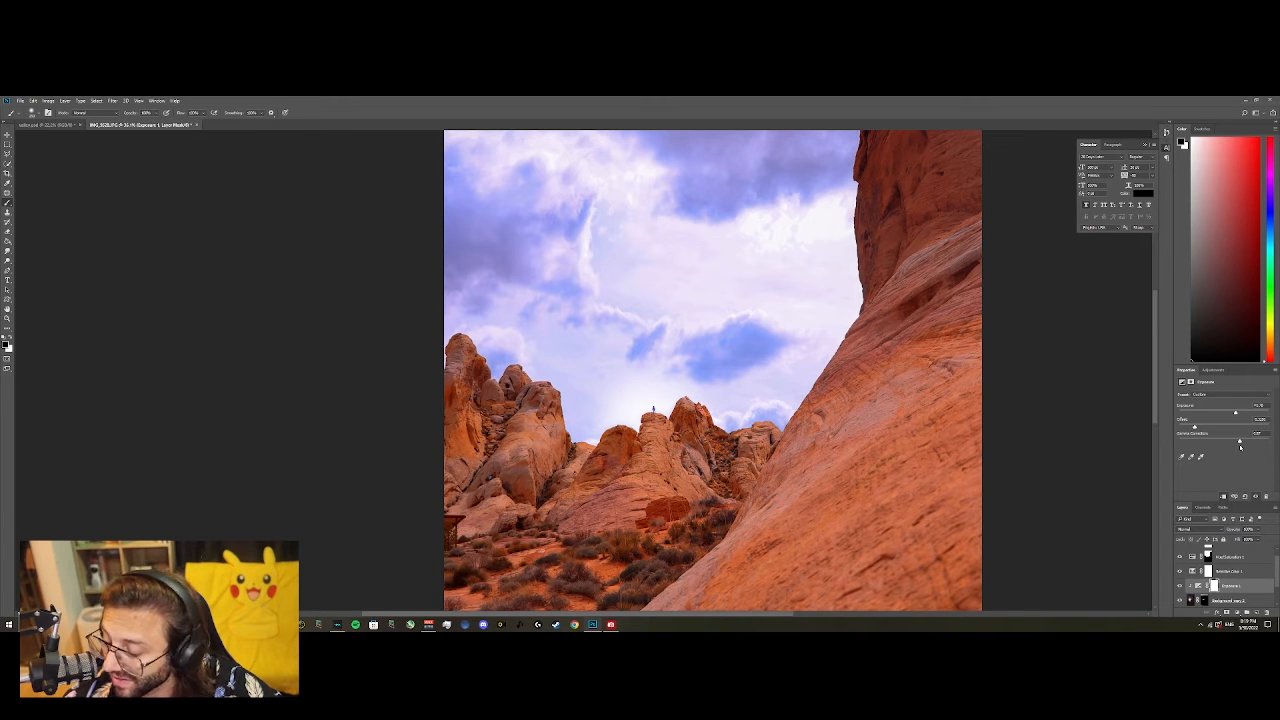
# Paint black on the mask of Background copy 2 with a larger brush to remove the dark band along the photo's upper edge.
pyautogui.scroll(-5, 1130, 499)
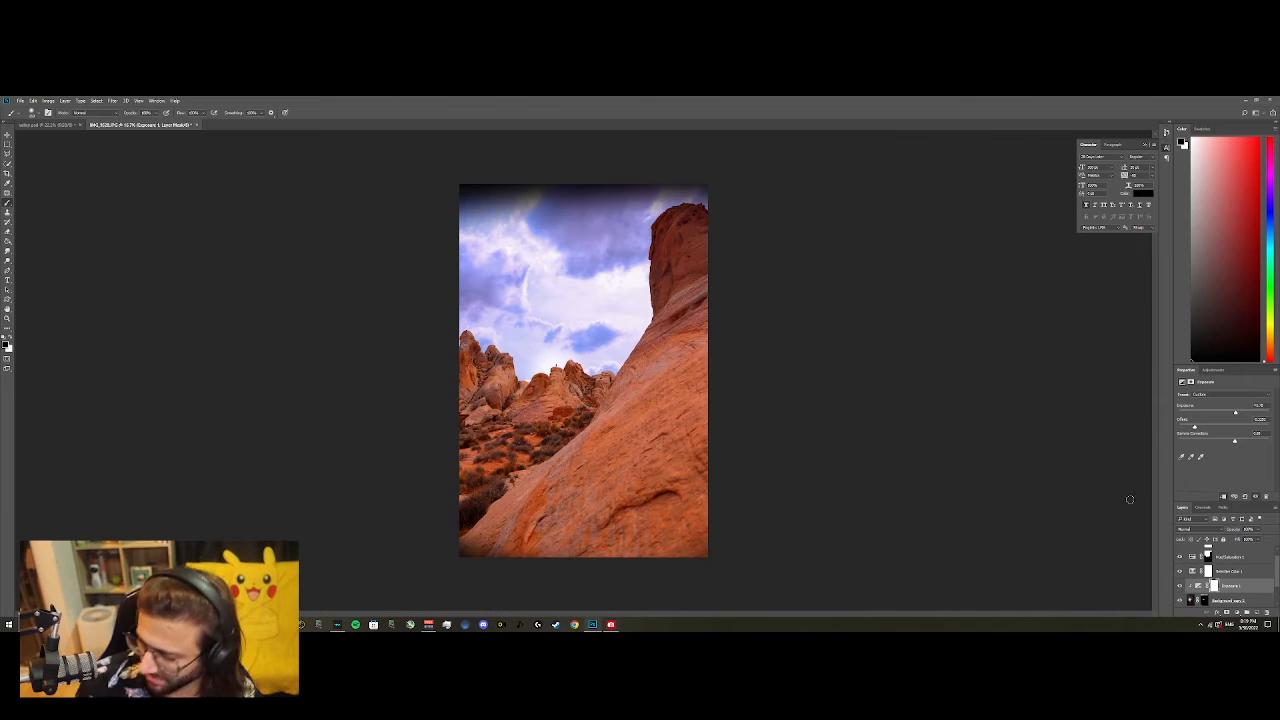
pyautogui.click(1215, 600)
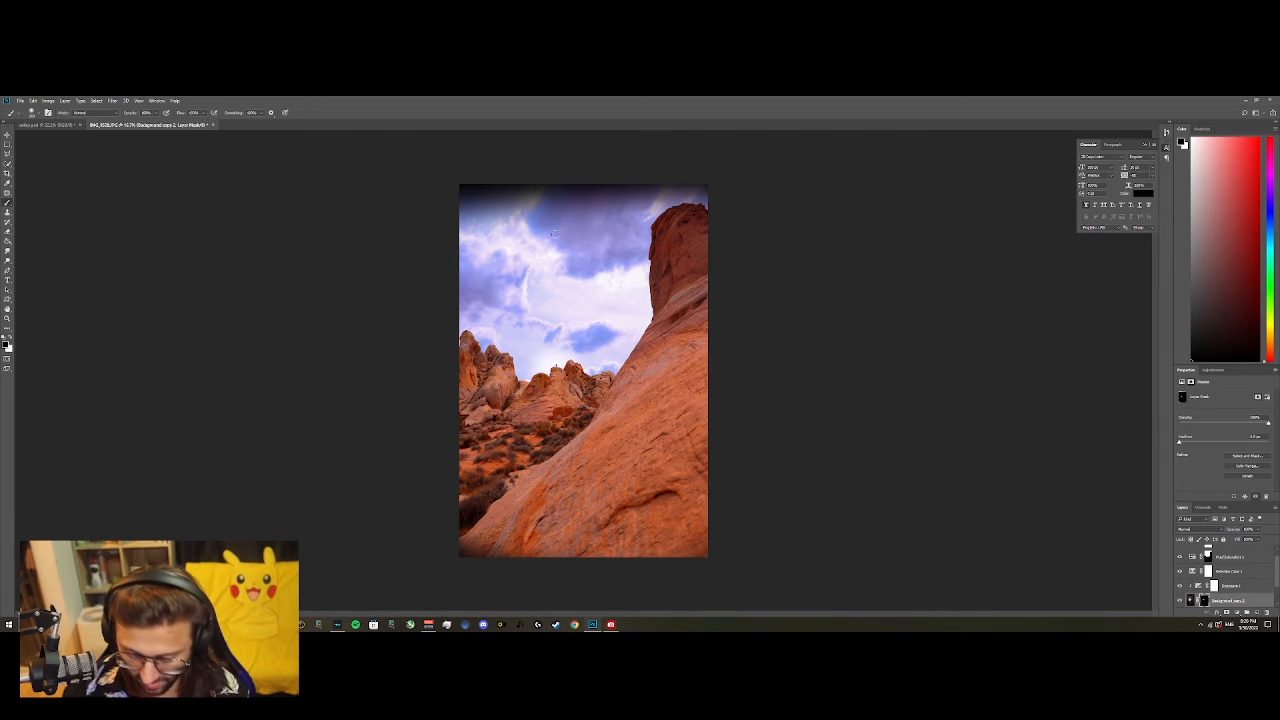
pyautogui.press(']')
pyautogui.press(']')
pyautogui.press(']')
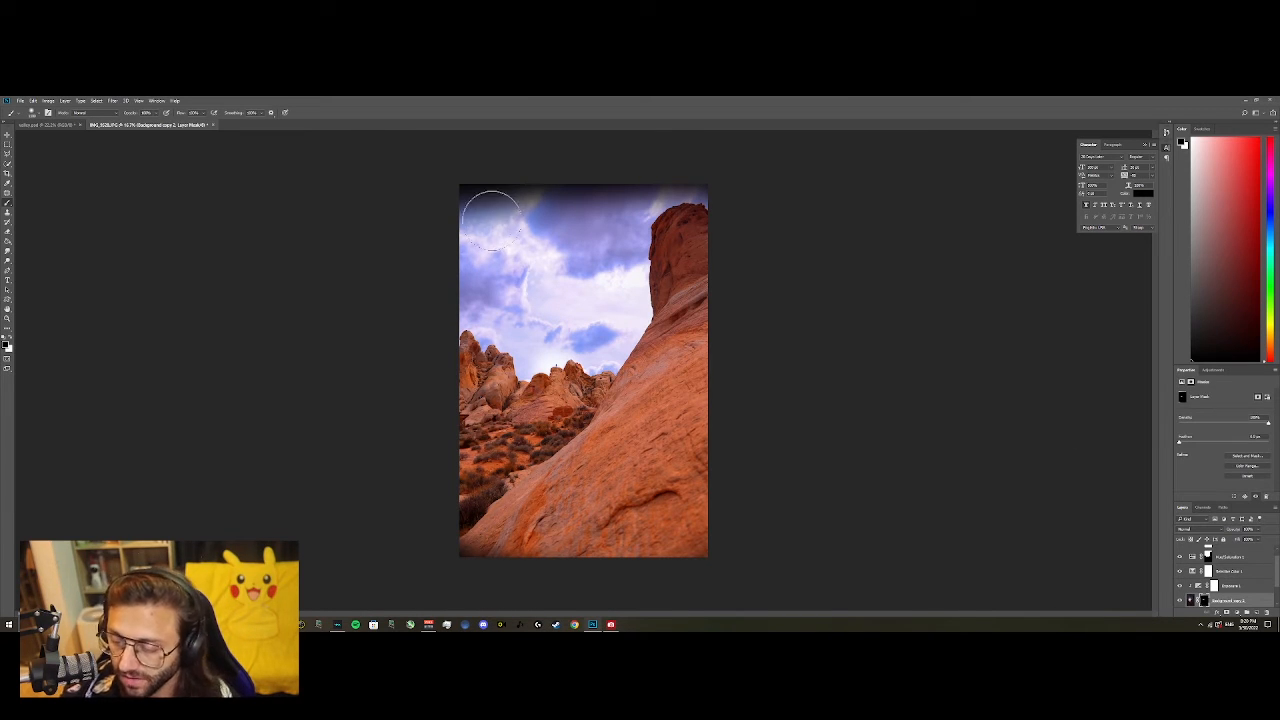
pyautogui.moveTo(477, 214)
pyautogui.mouseDown()
pyautogui.moveTo(500, 200)
pyautogui.moveTo(720, 206)
pyautogui.mouseUp()
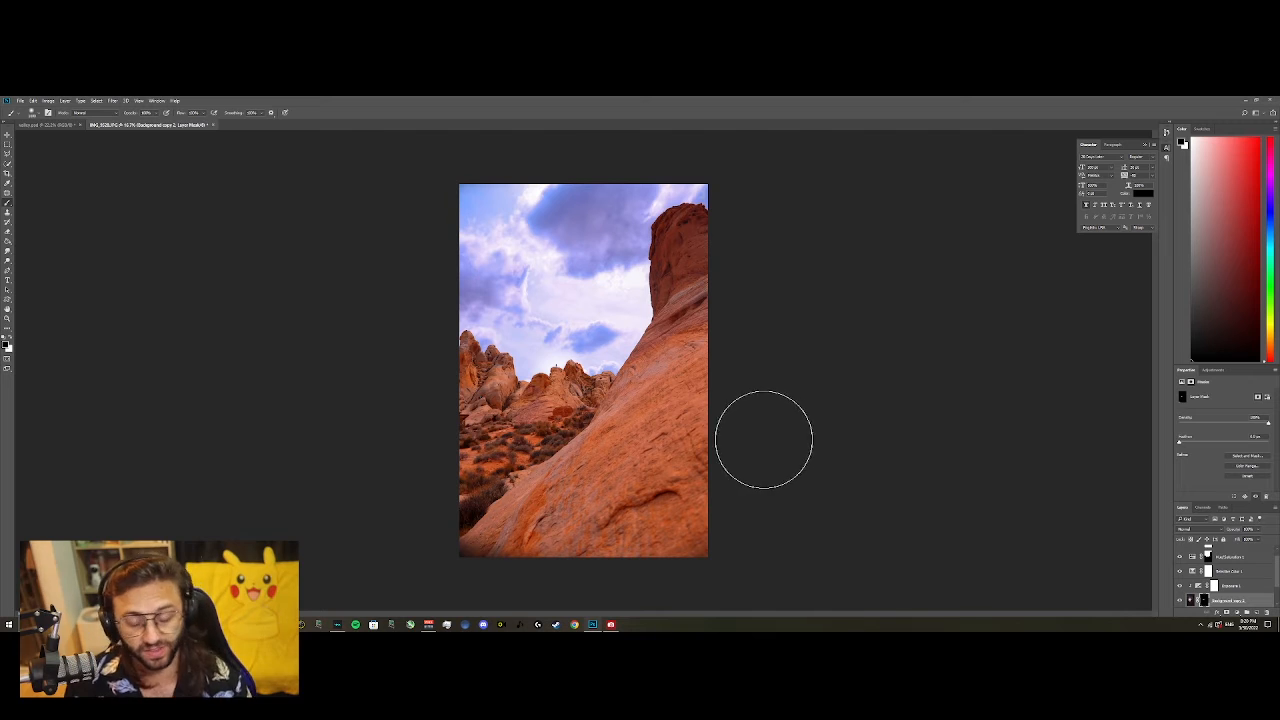
# Compare the photo with the finished edit in the other open document.
pyautogui.click(46, 127)
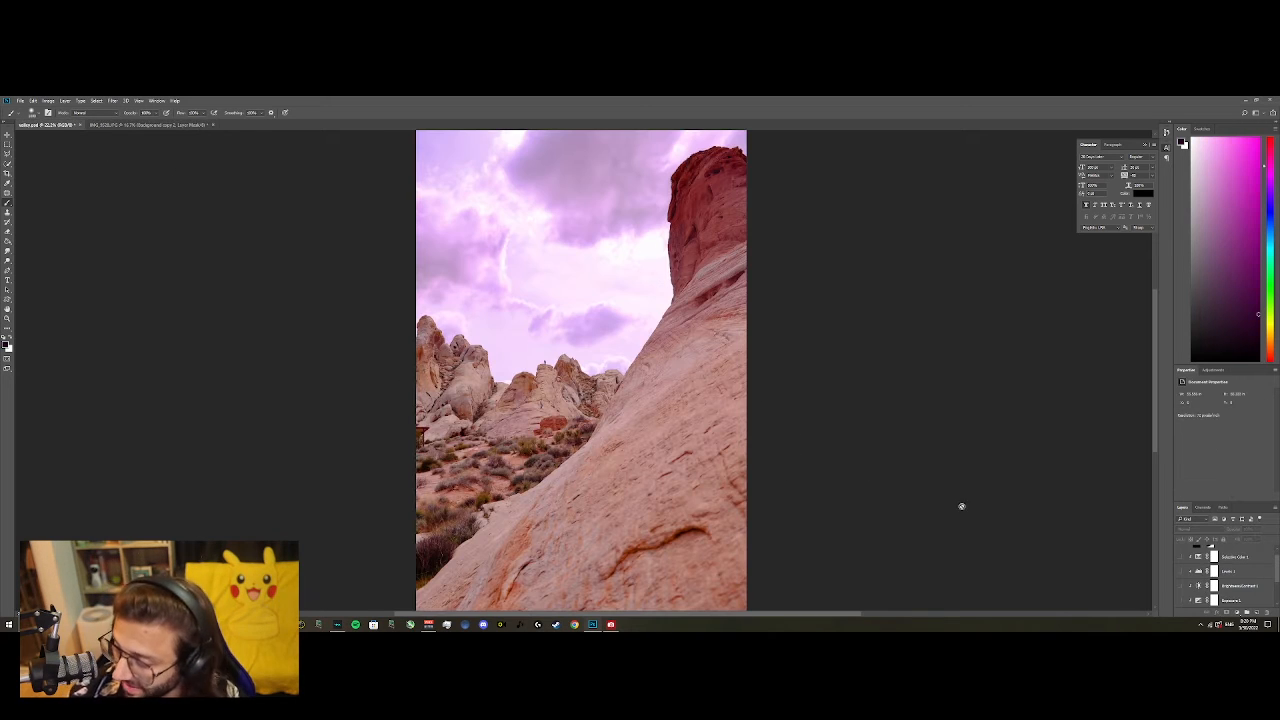
pyautogui.click(125, 125)
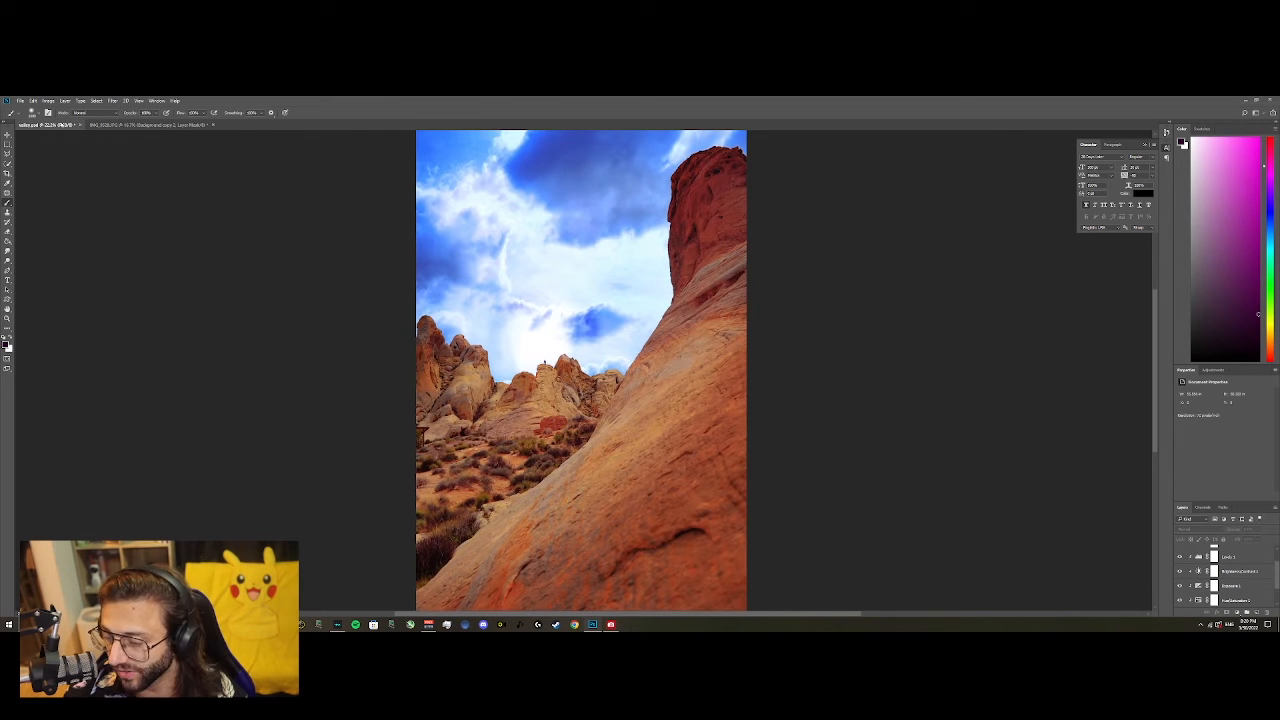
pyautogui.click(133, 125)
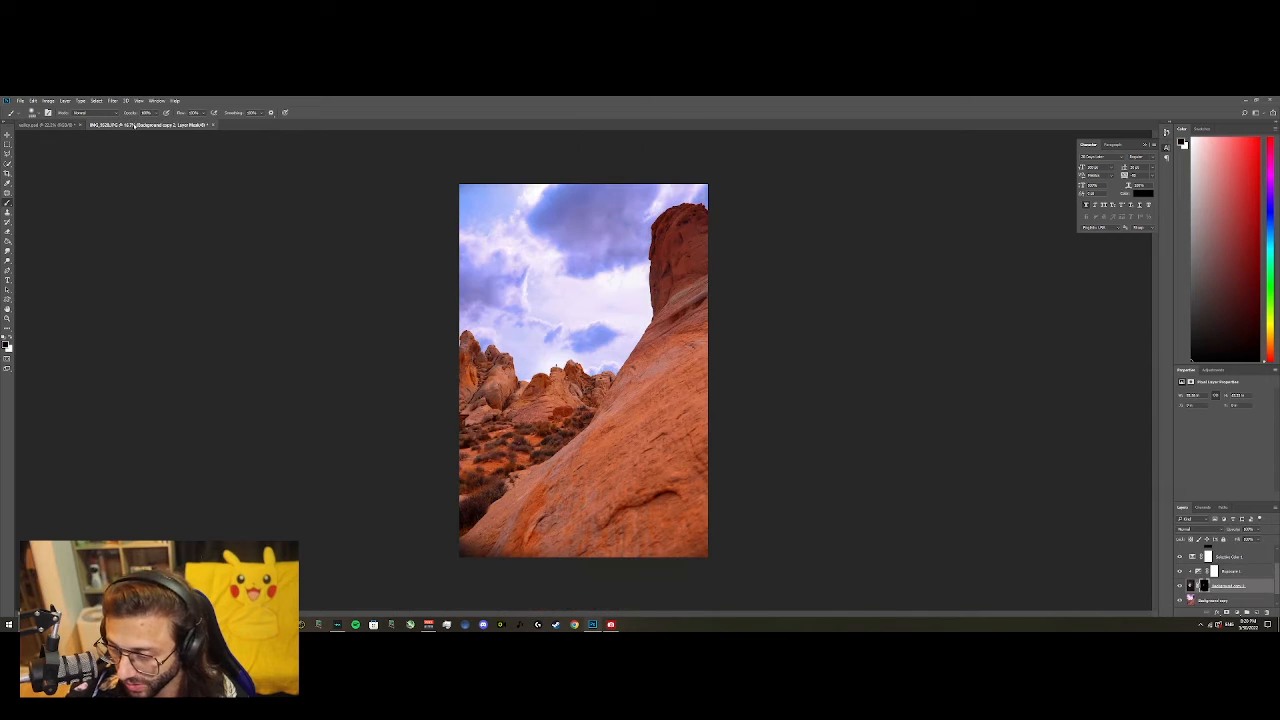
# Increase the saturation of the lower Hue/Saturation adjustment layer to strengthen the sky's colours.
pyautogui.scroll(2, 1228, 576)
pyautogui.click(1229, 567)
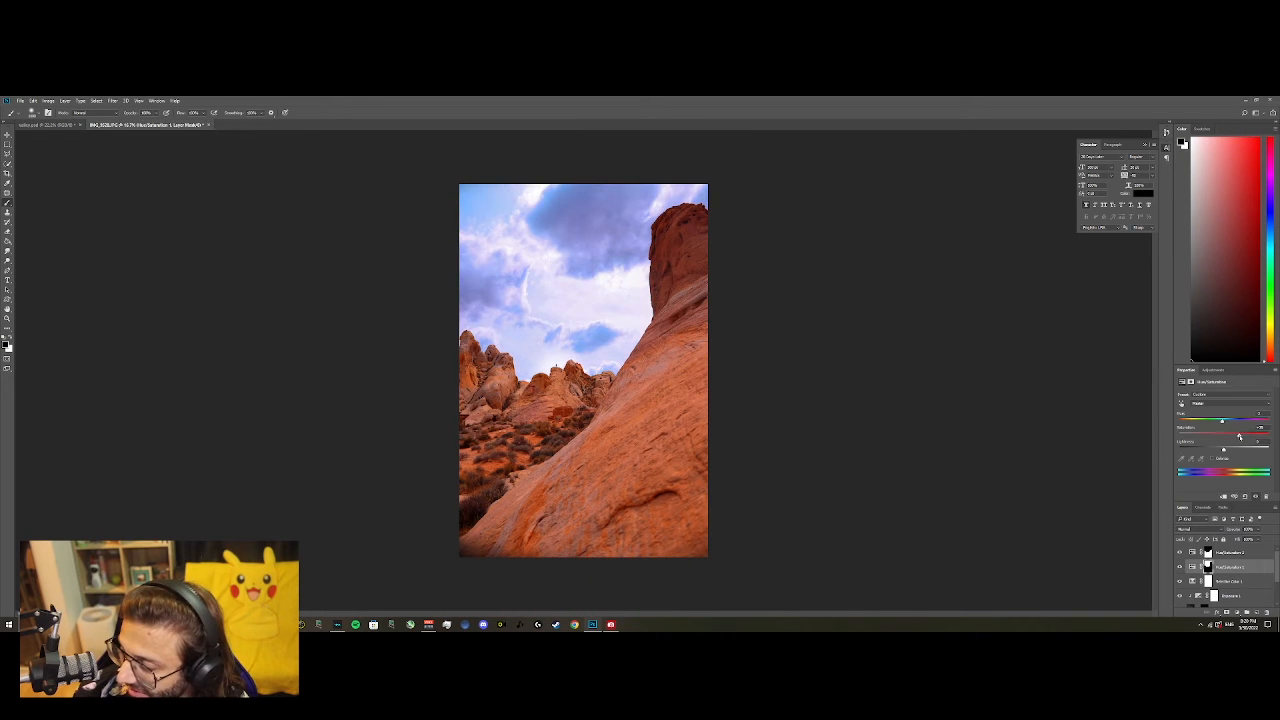
pyautogui.moveTo(1240, 435)
pyautogui.mouseDown()
pyautogui.moveTo(1254, 436)
pyautogui.moveTo(1219, 421)
pyautogui.moveTo(1250, 437)
pyautogui.mouseUp()
# Check the more saturated sky against the reference version in the other document.
pyautogui.click(47, 125)
pyautogui.click(133, 125)
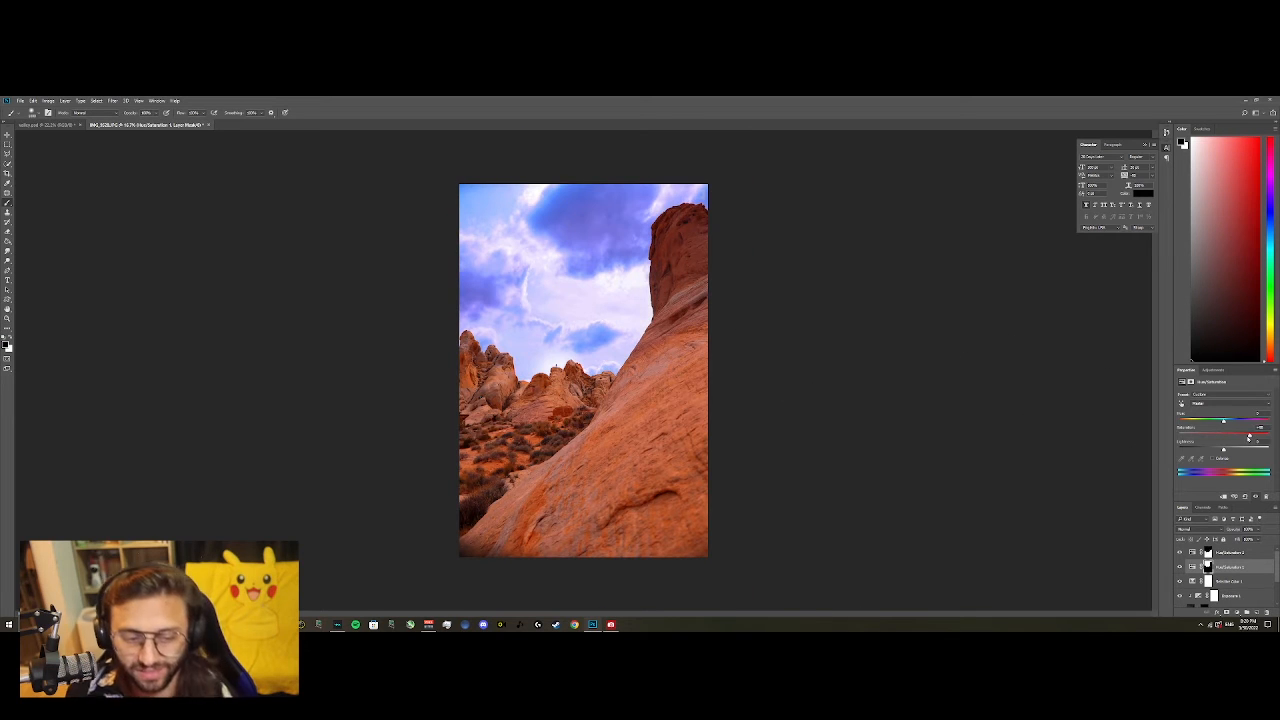
pyautogui.click(47, 125)
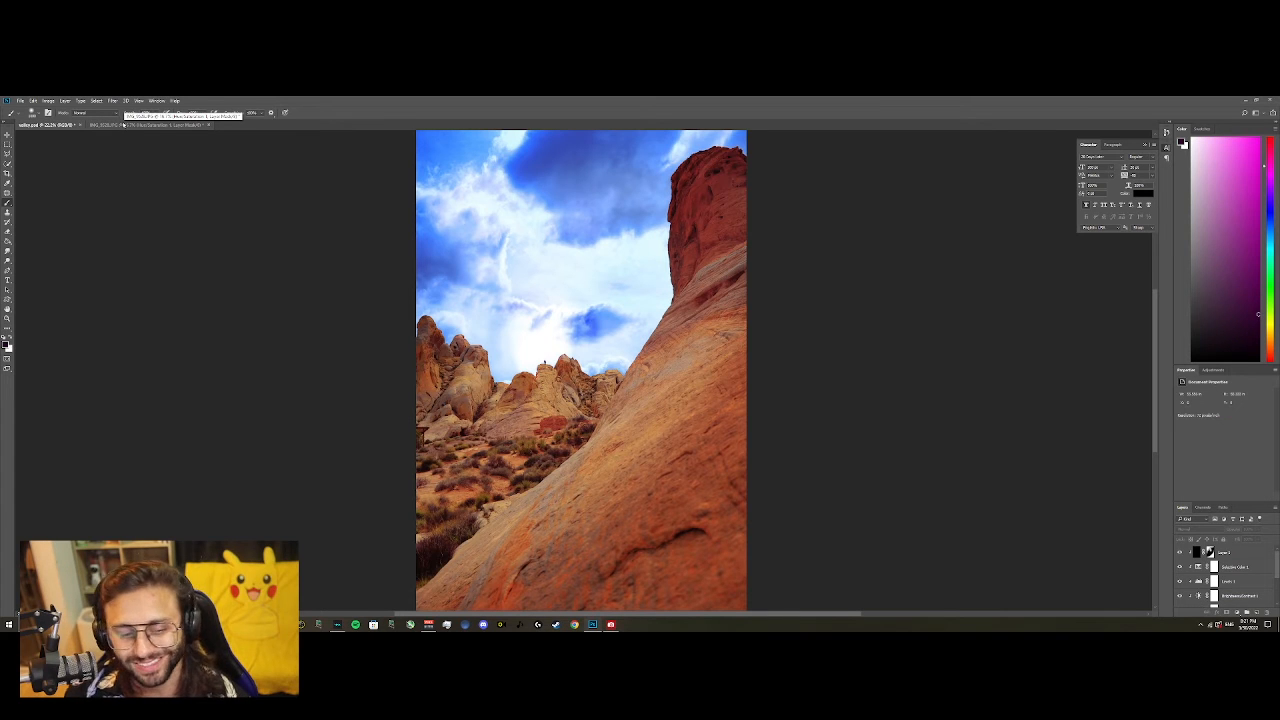
pyautogui.click(133, 125)
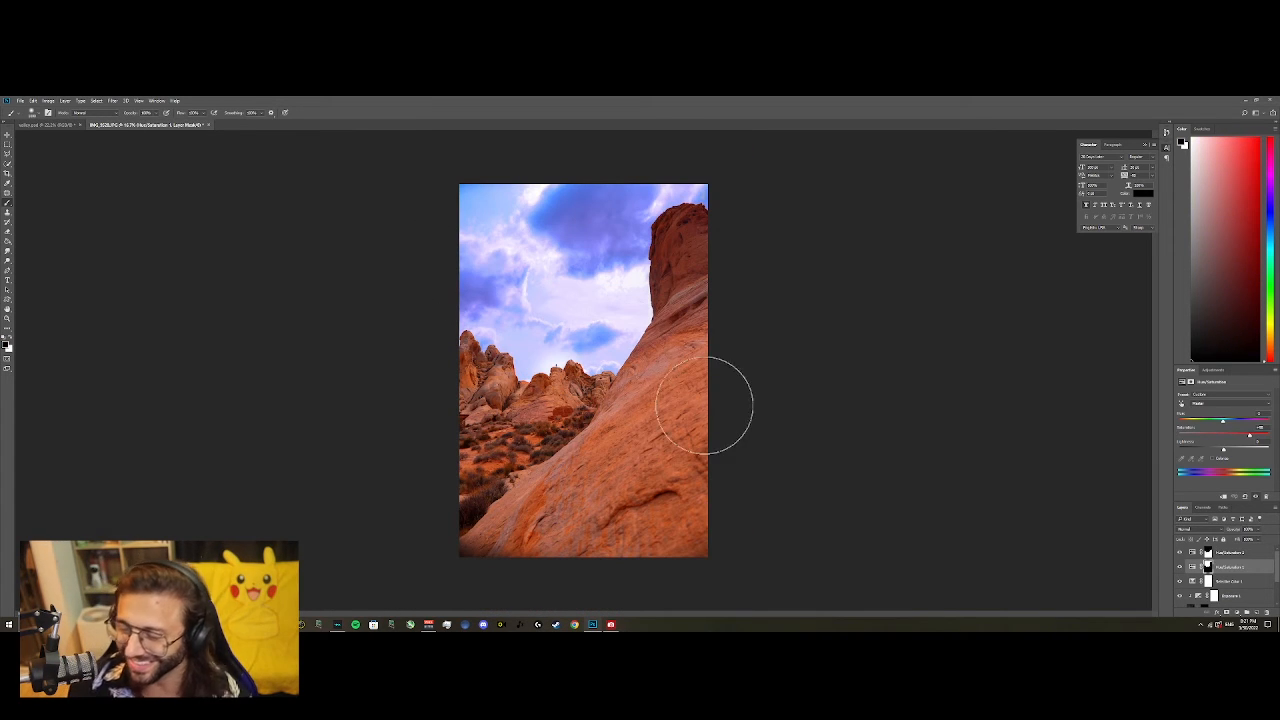
# Paint black with a small brush on the mask of Background copy 2 over the standing figure's body to hide the lighting effect there.
pyautogui.scroll(-3, 1225, 573)
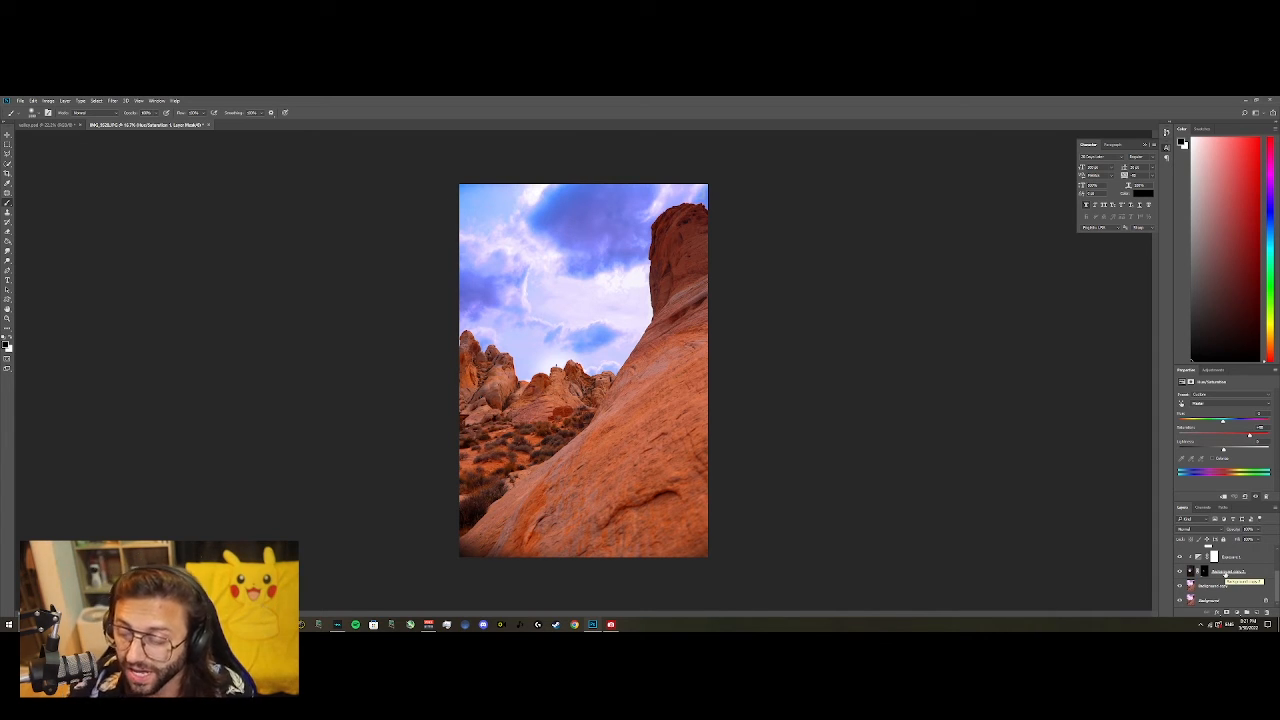
pyautogui.click(1204, 571)
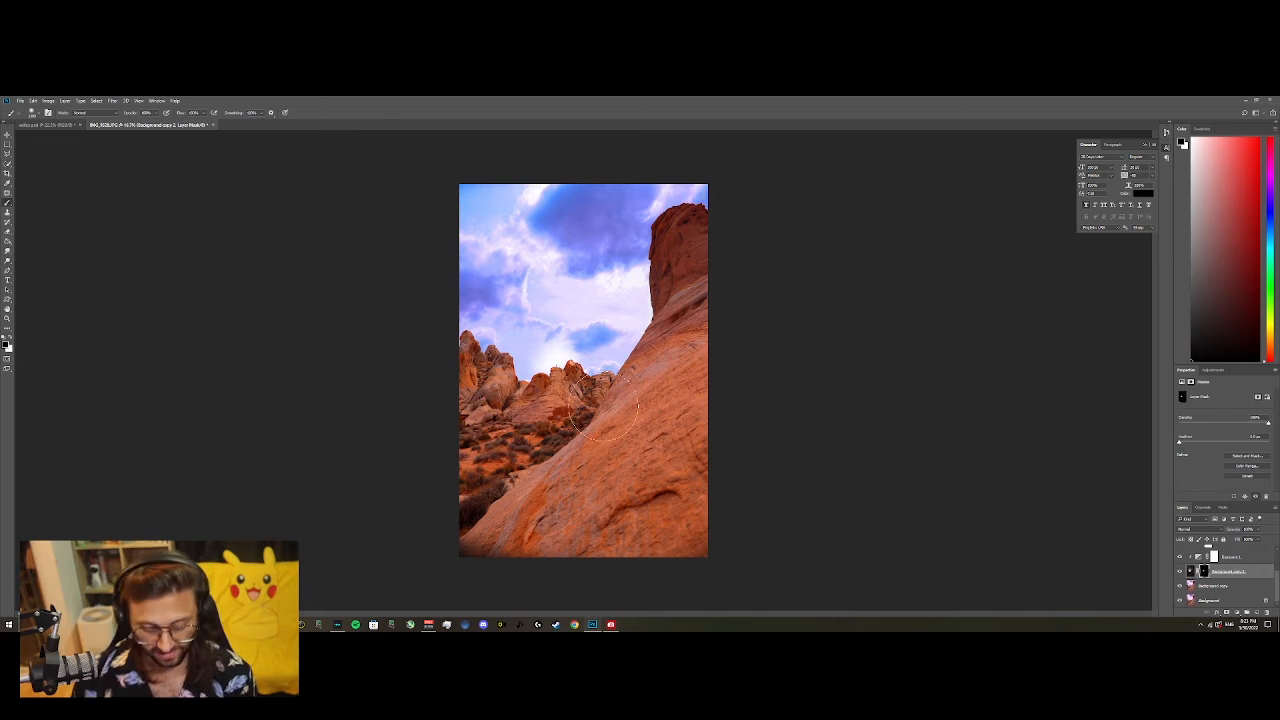
pyautogui.hotkey('ctrl', '1')
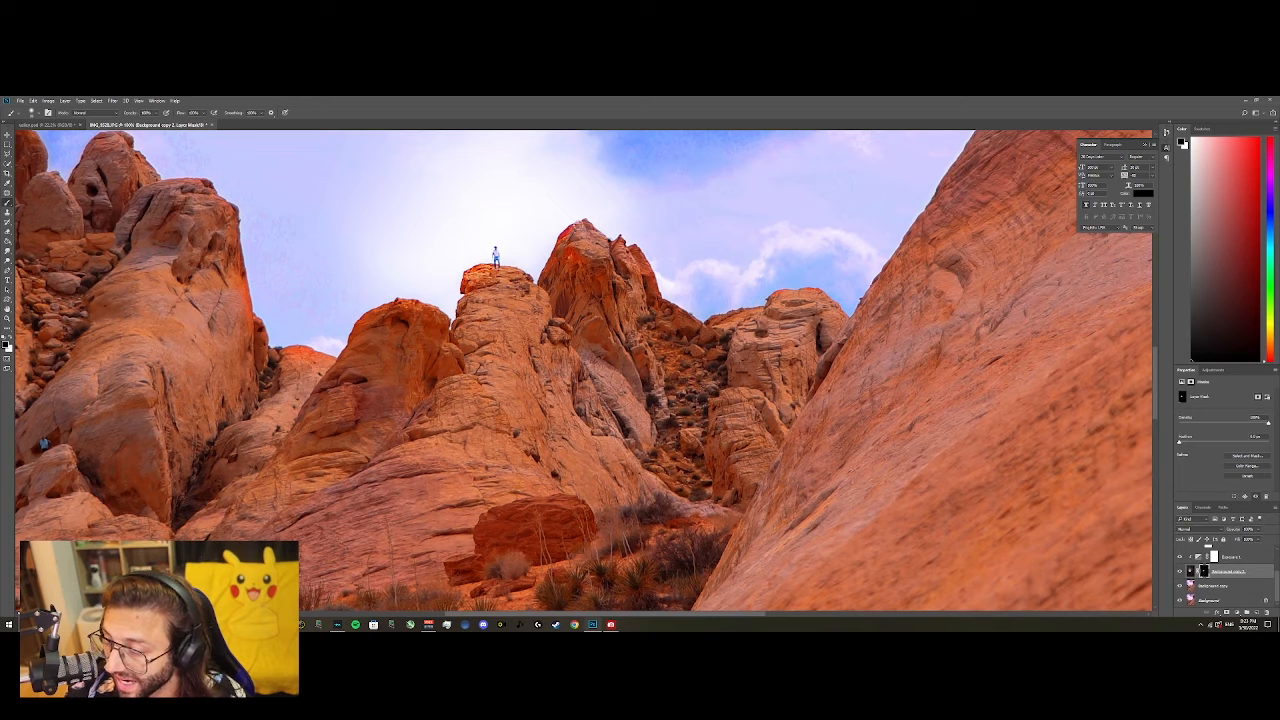
pyautogui.scroll(8, 497, 247)
pyautogui.press('[')
pyautogui.press('[')
pyautogui.press('[')
pyautogui.press('[')
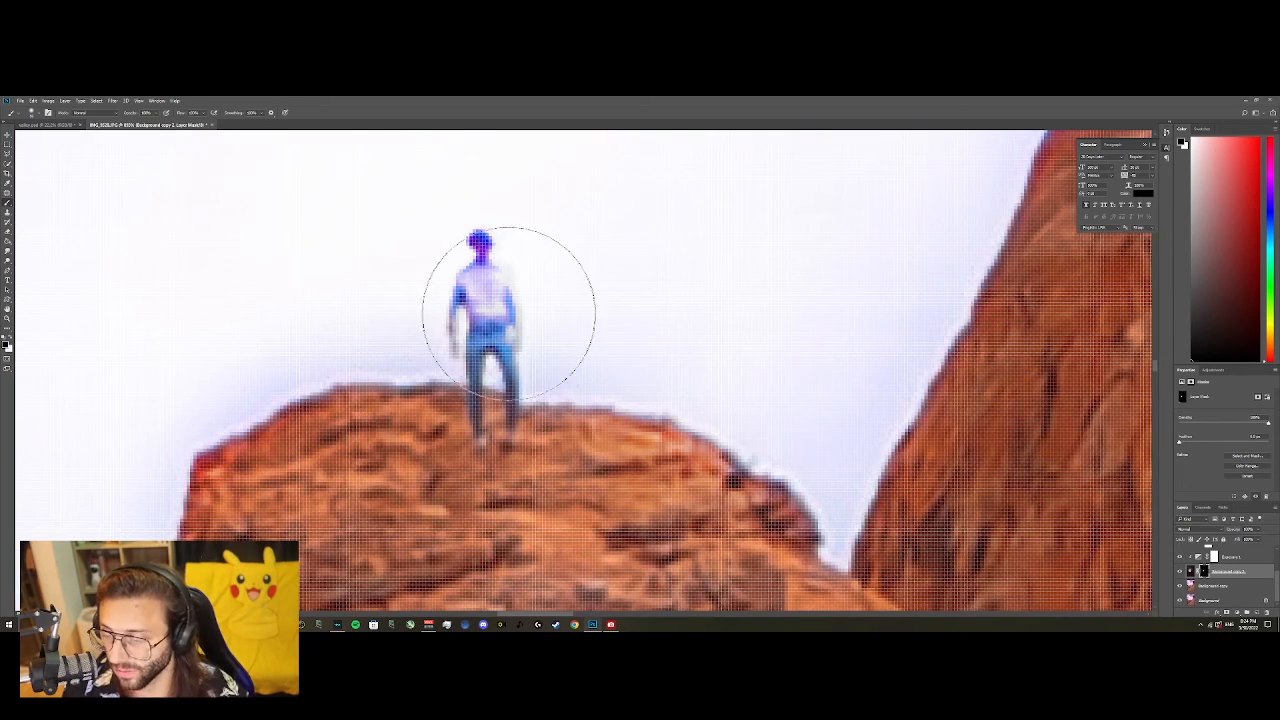
pyautogui.press('[')
pyautogui.press('[')
pyautogui.press('[')
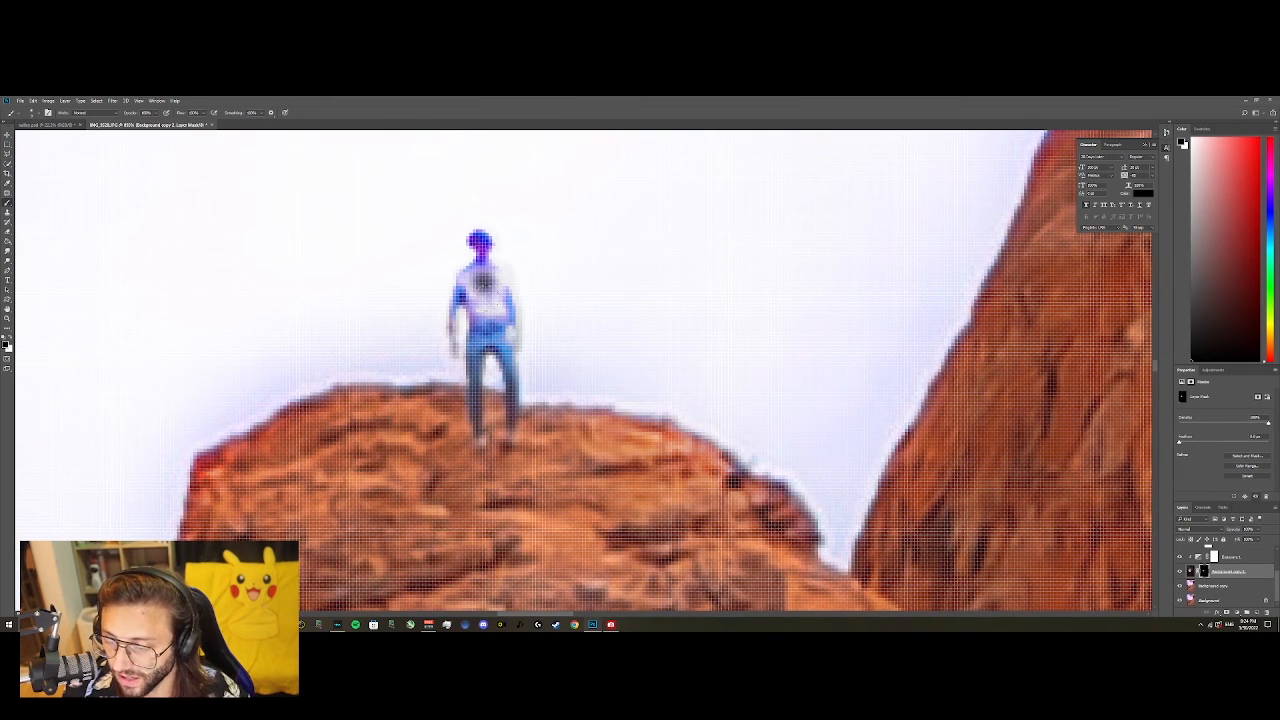
pyautogui.moveTo(489, 300)
pyautogui.mouseDown()
pyautogui.moveTo(492, 331)
pyautogui.moveTo(510, 314)
pyautogui.moveTo(512, 430)
pyautogui.moveTo(507, 354)
pyautogui.moveTo(470, 293)
pyautogui.moveTo(481, 439)
pyautogui.moveTo(511, 332)
pyautogui.moveTo(453, 342)
pyautogui.mouseUp()
# Start cropping the photo with the Crop tool, framing a tighter area inside the current image edges.
pyautogui.scroll(-10, 510, 312)
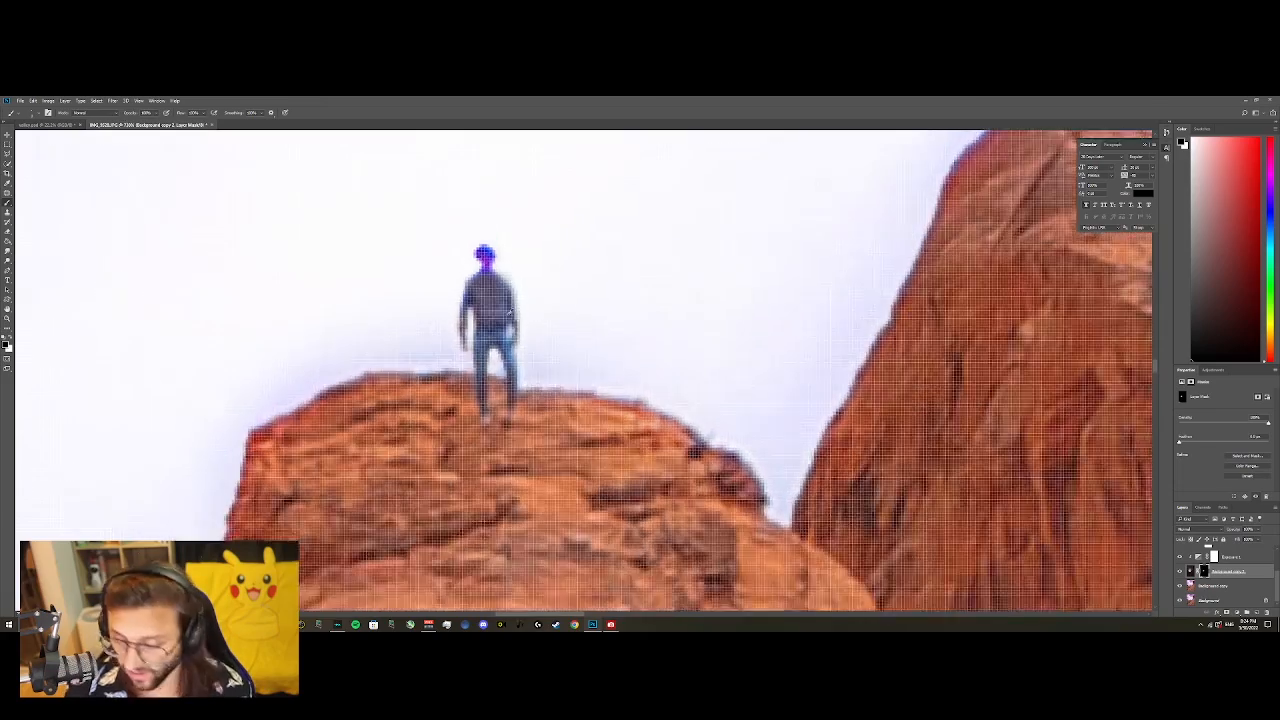
pyautogui.scroll(-5, 510, 268)
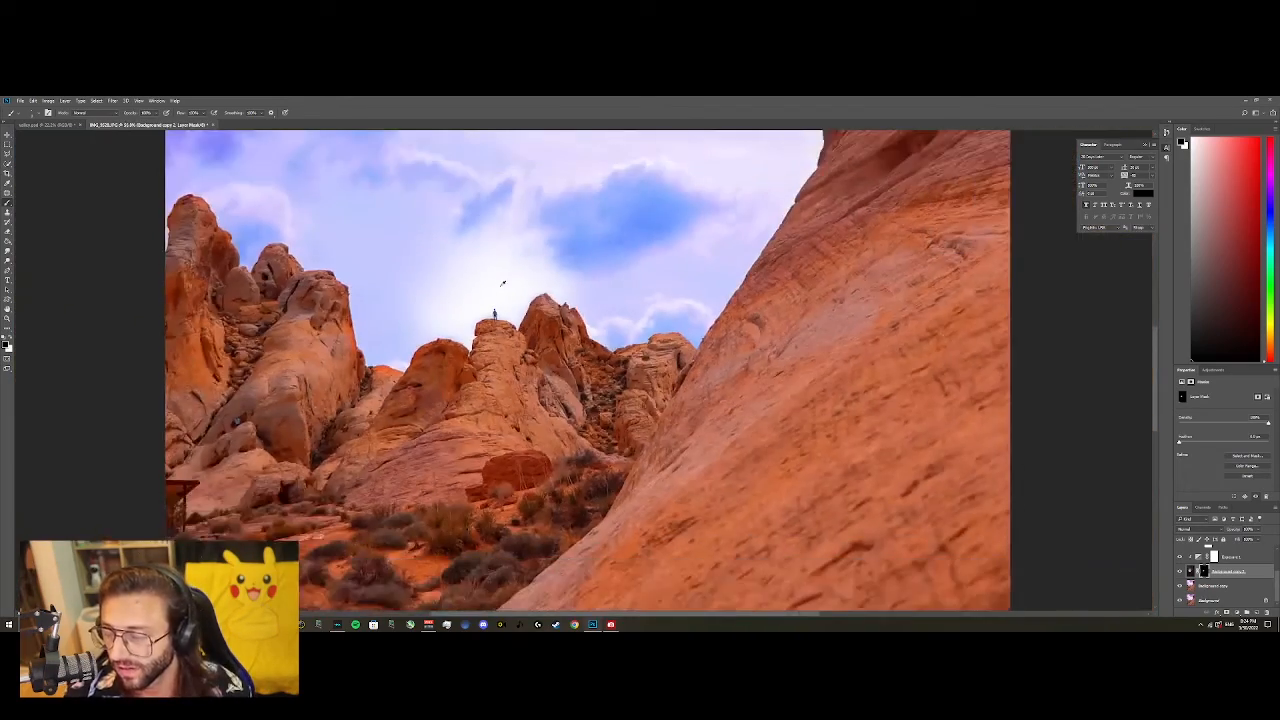
pyautogui.scroll(3, 540, 330)
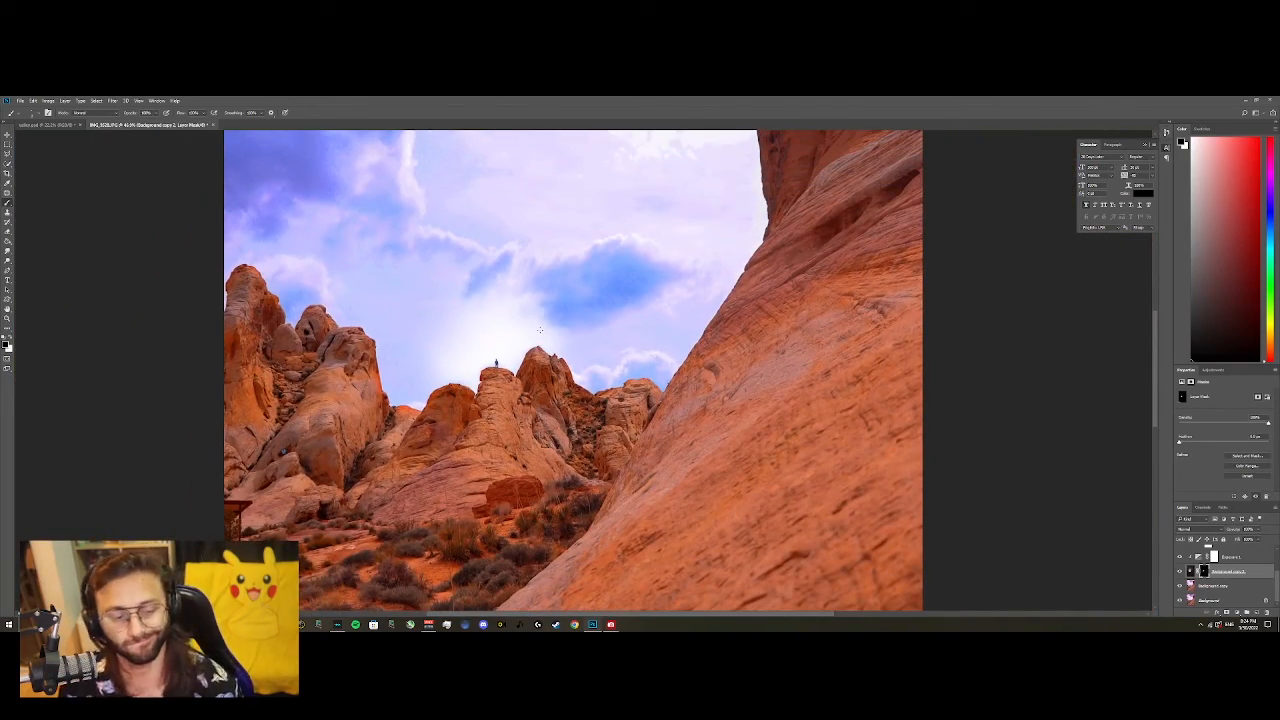
pyautogui.scroll(-4, 297, 320)
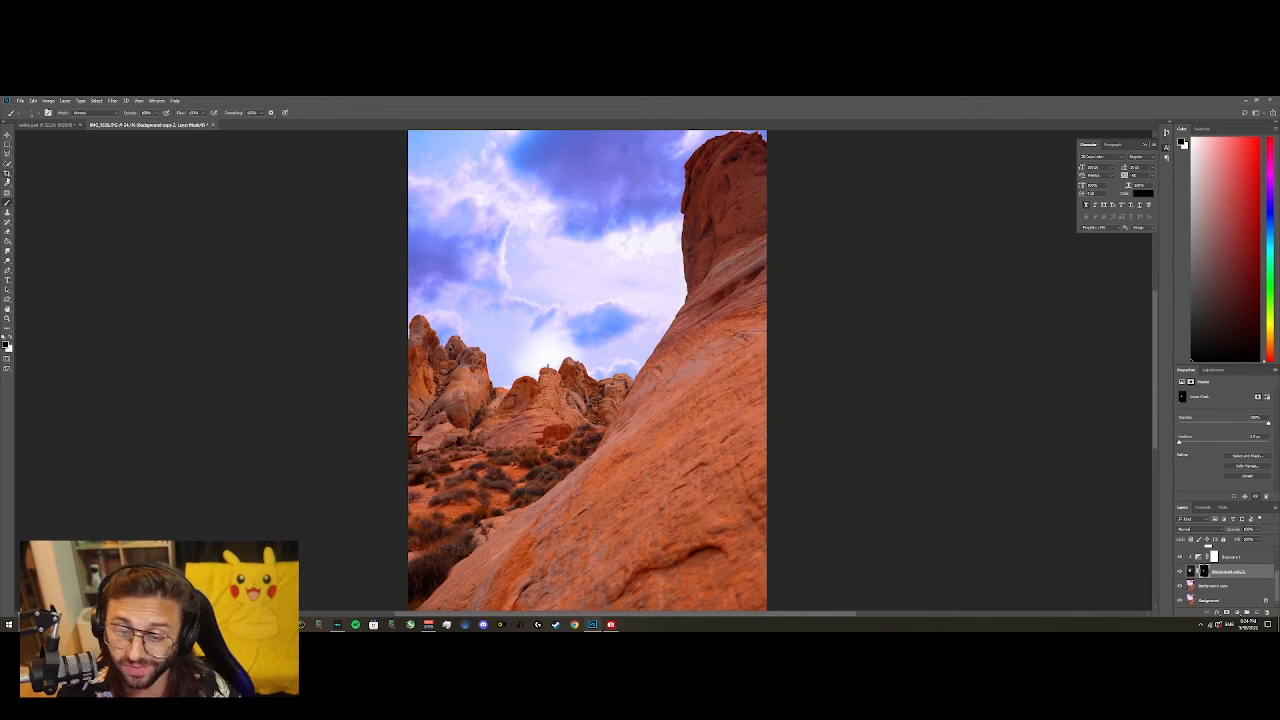
pyautogui.press('c')
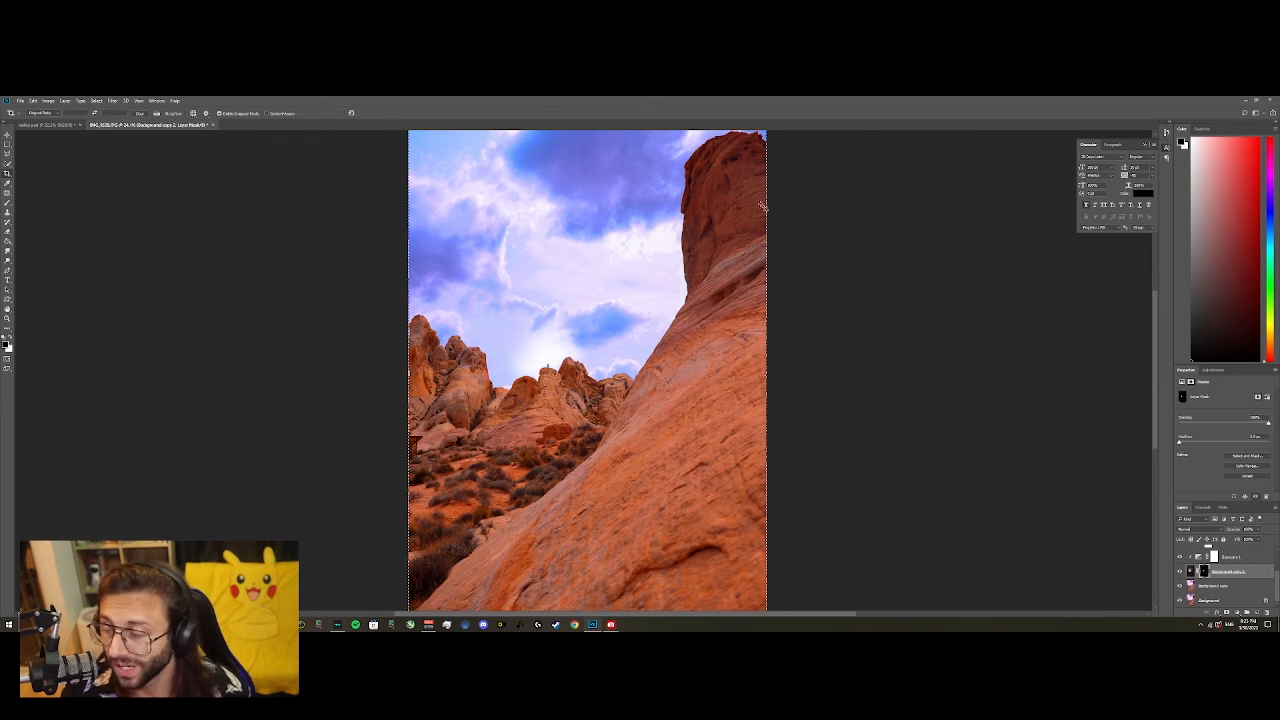
pyautogui.moveTo(766, 131); pyautogui.dragTo(671, 200)
pyautogui.moveTo(649, 336); pyautogui.dragTo(657, 517)
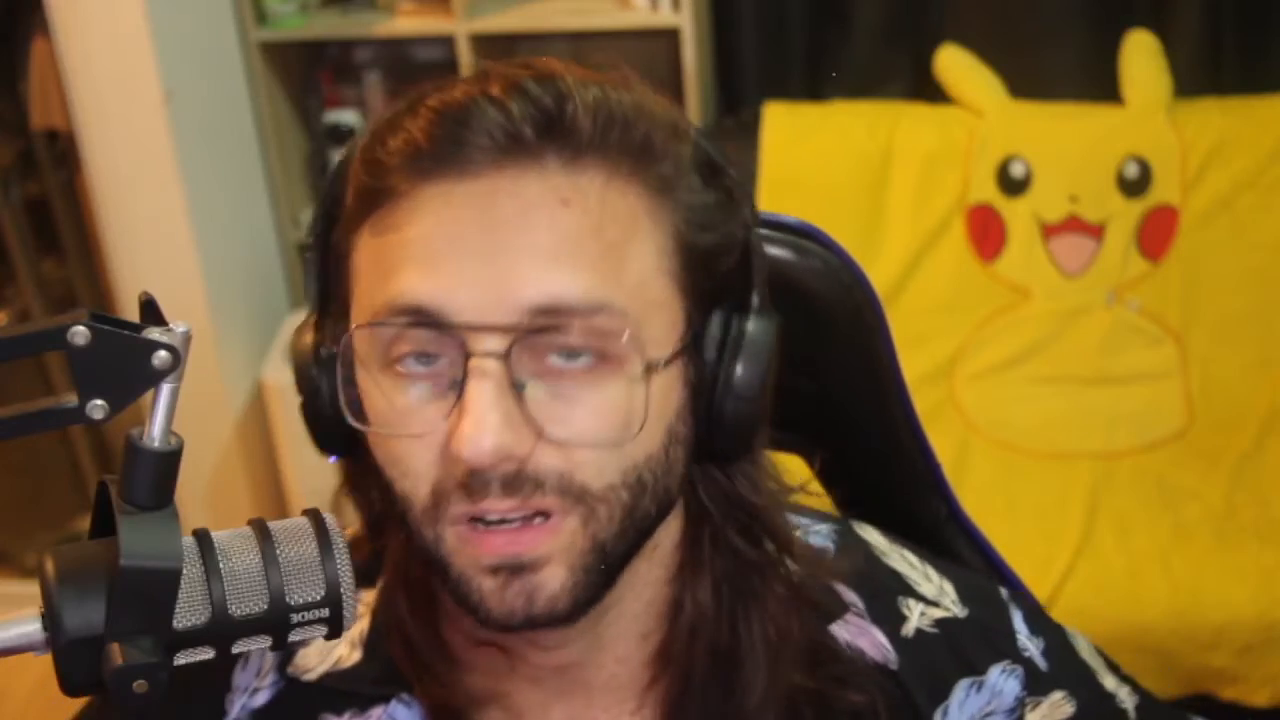